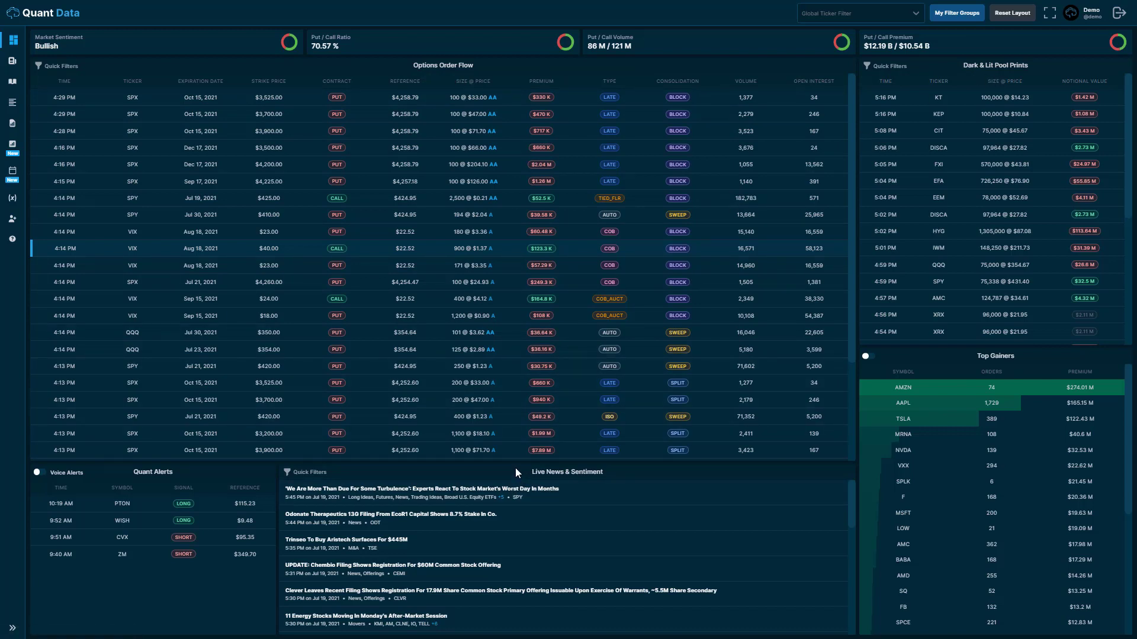
Step: Review the quick filter options available for Options Order Flow, Dark Pool Prints and News, closing each without changes
left_click(57, 70)
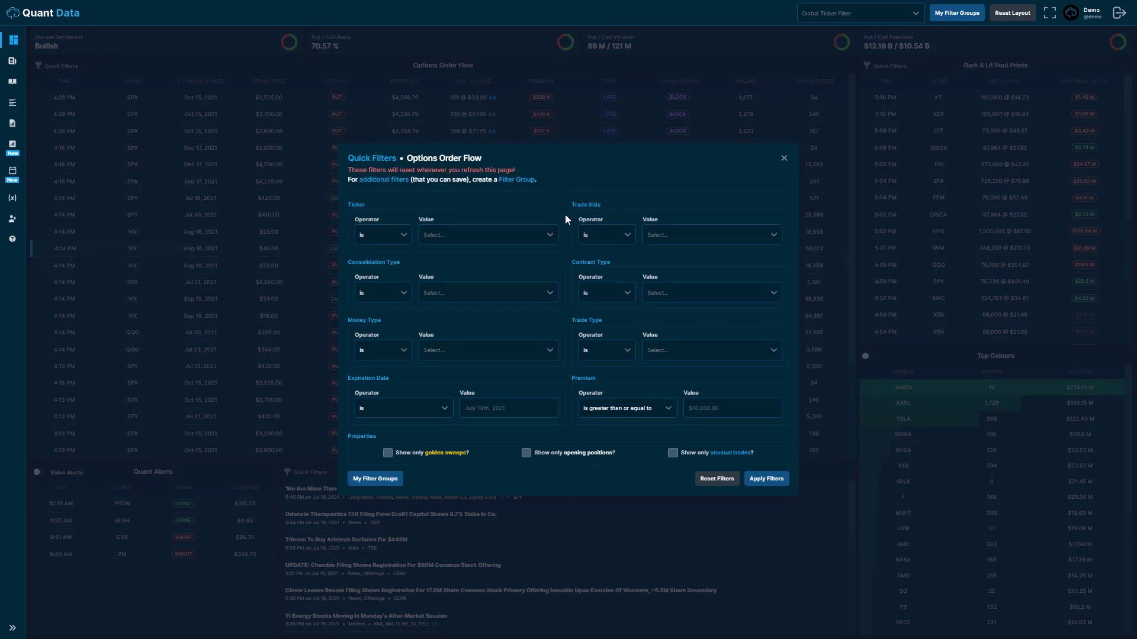
left_click(784, 161)
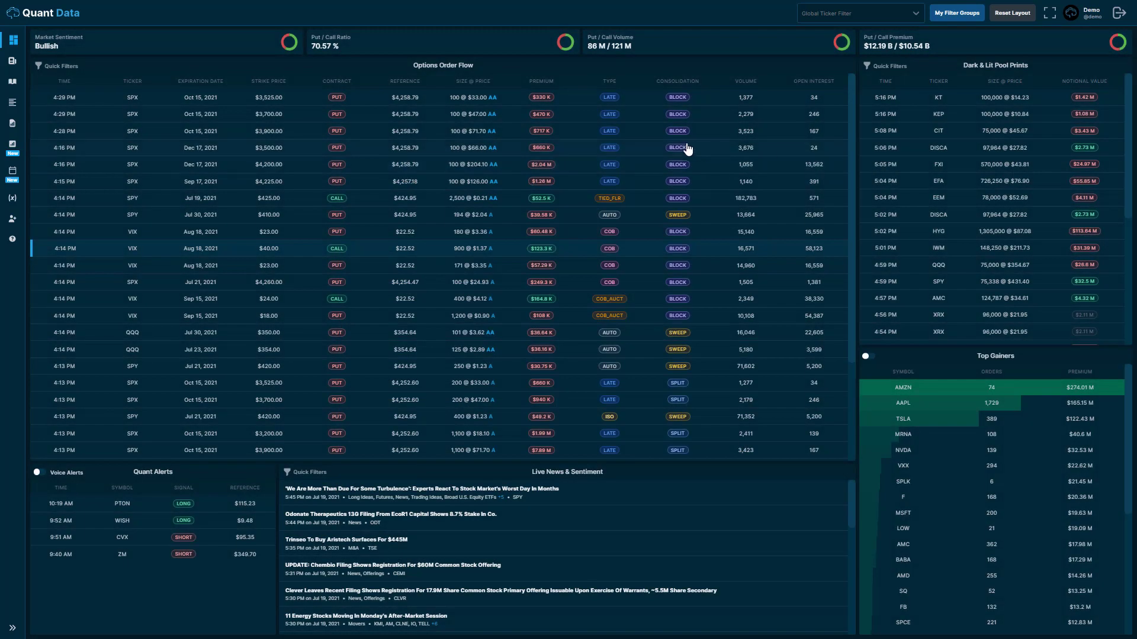
left_click(890, 71)
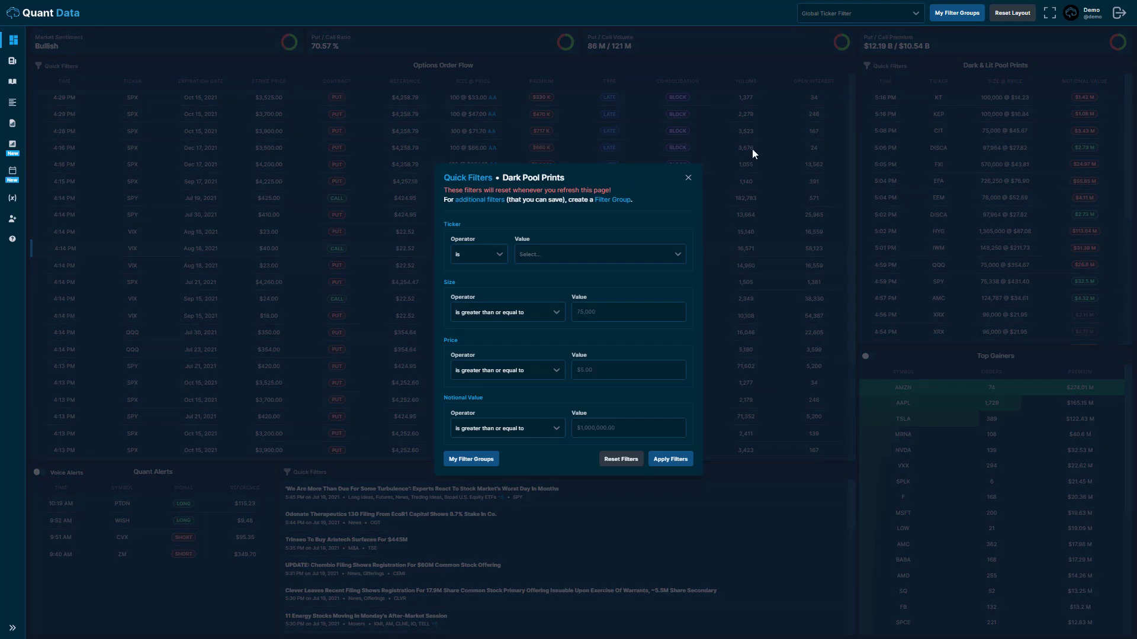
left_click(687, 180)
left_click(313, 472)
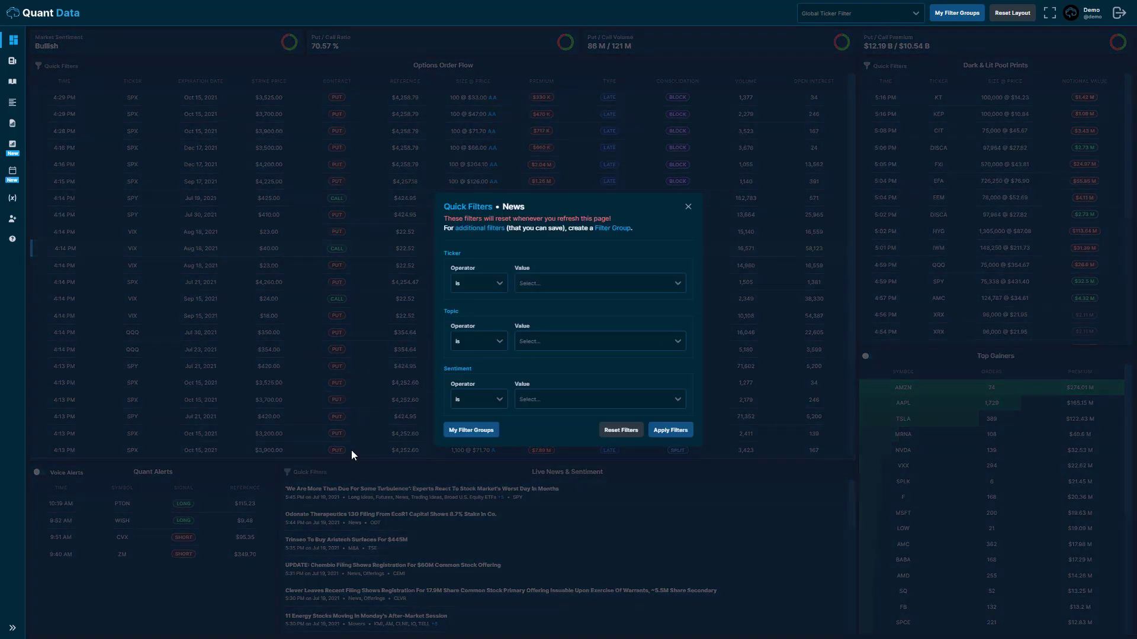
left_click(689, 207)
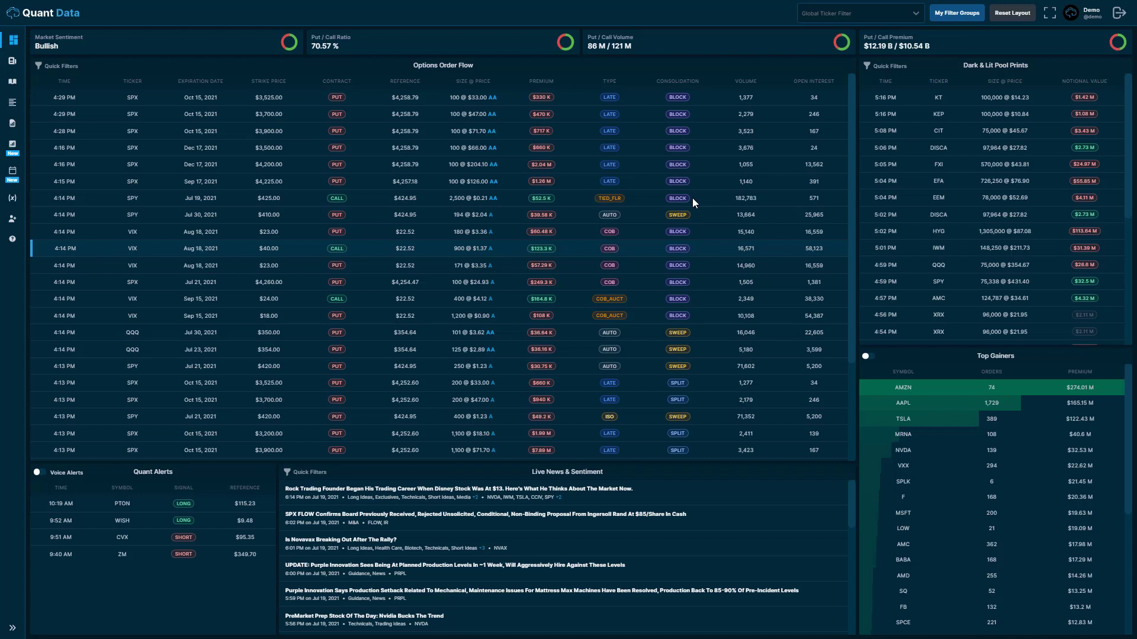
Step: Filter the whole dashboard by the ticker AAPL, look through the filtered orders and clear the global ticker filter
left_click(851, 21)
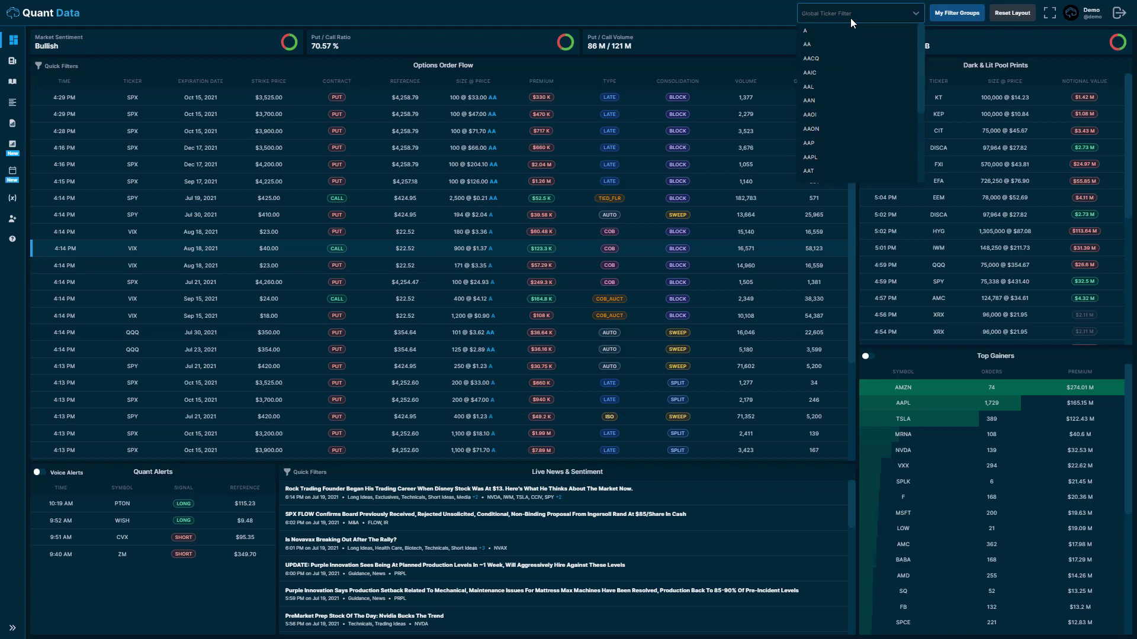
type("aapl")
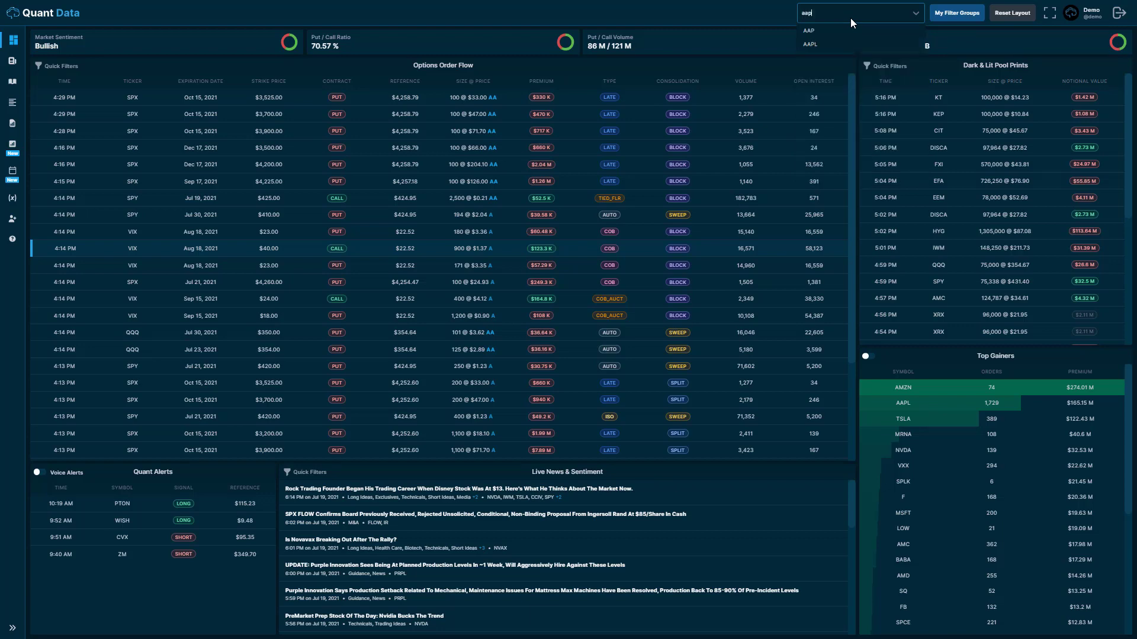
left_click(847, 28)
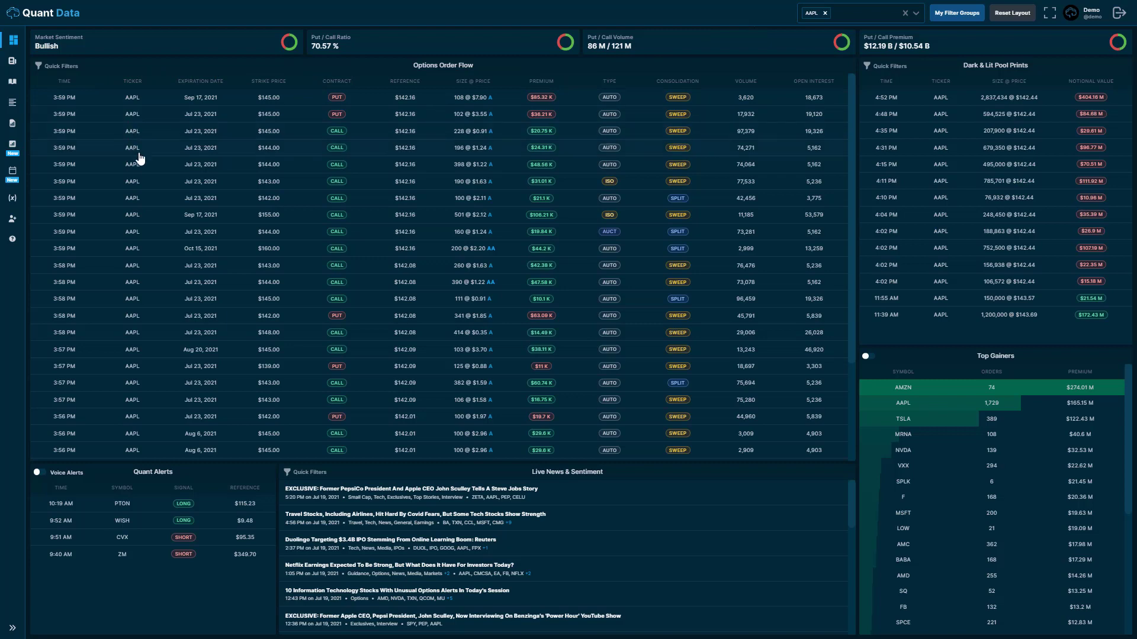
scroll(147, 185, "down", 2)
left_click(904, 13)
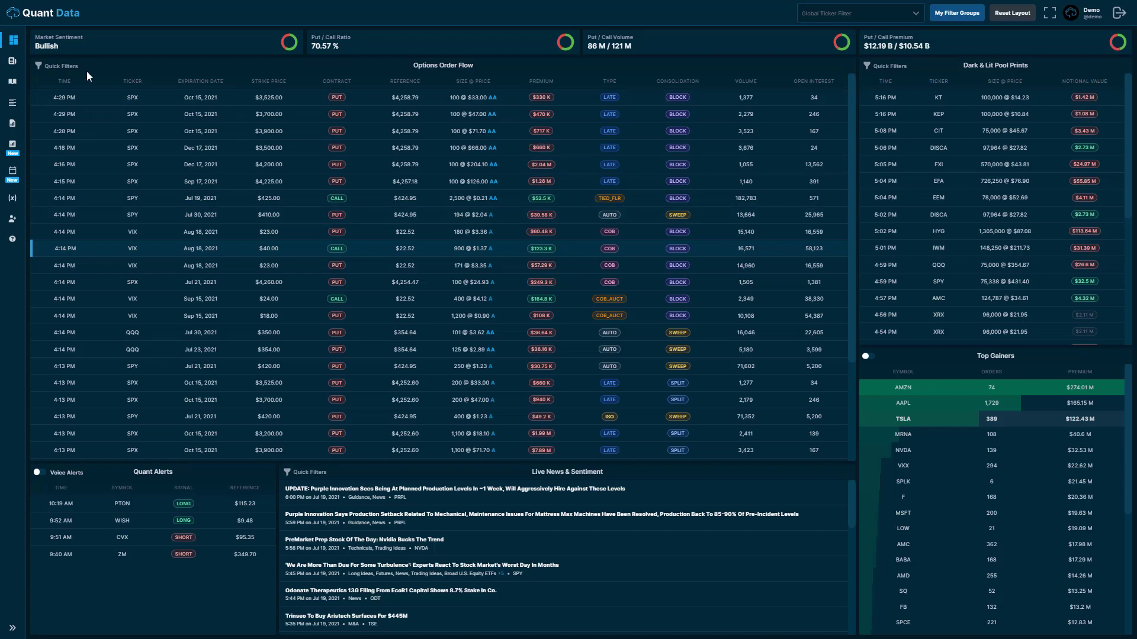
Step: Exclude the ticker SPY from the Options Order Flow with an "is not" quick filter and look through the filtered orders
left_click(63, 66)
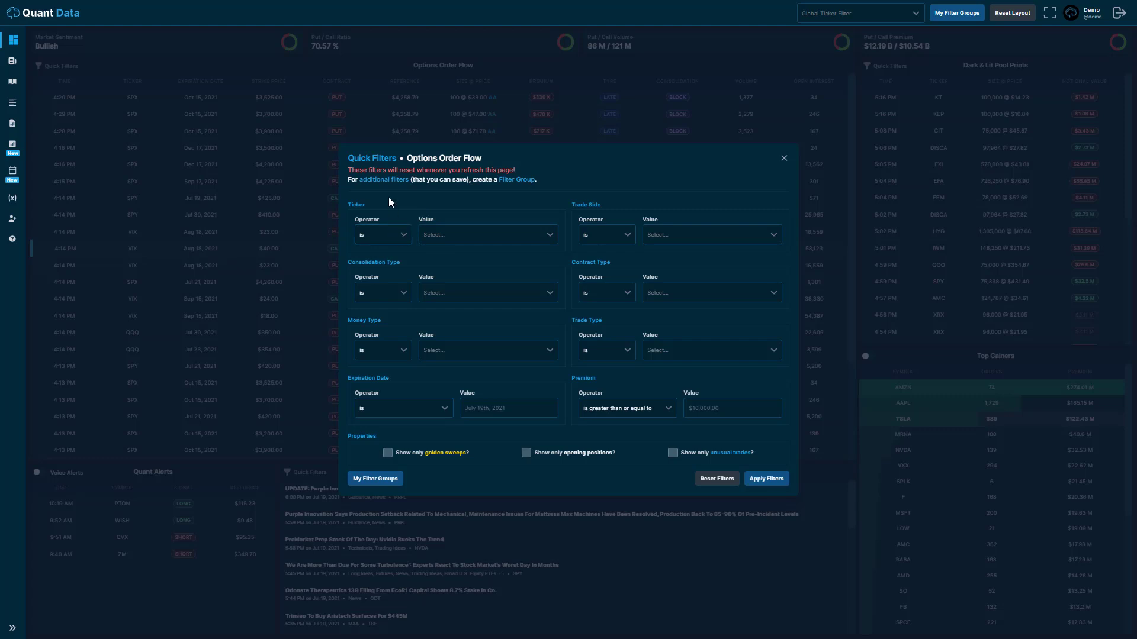
left_click(406, 238)
left_click(398, 264)
left_click(485, 240)
type("spy")
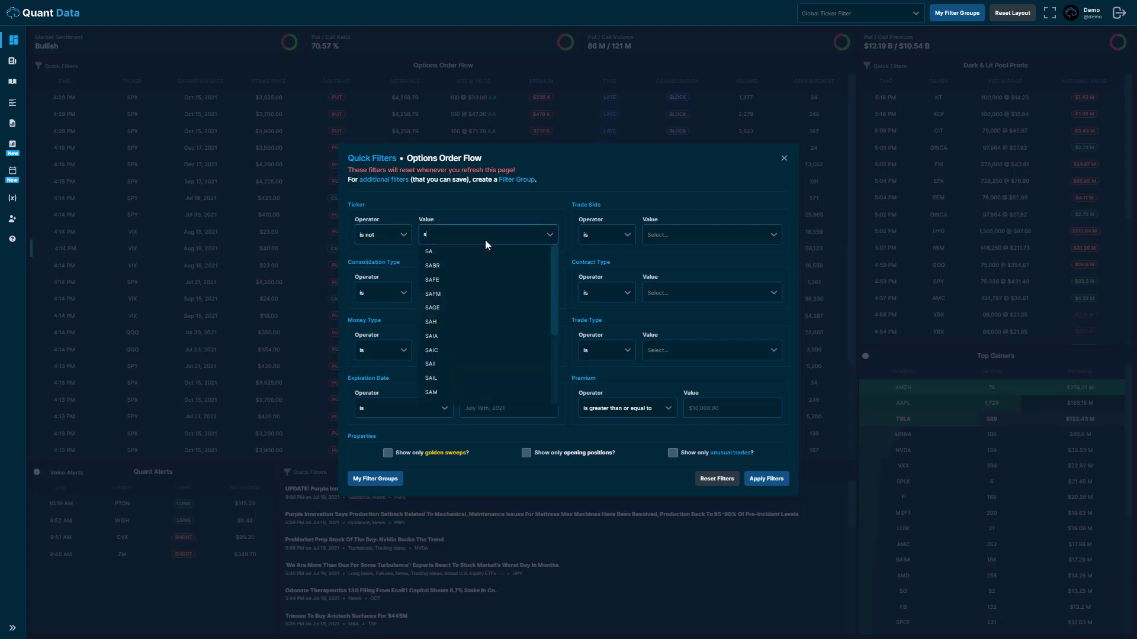
left_click(485, 251)
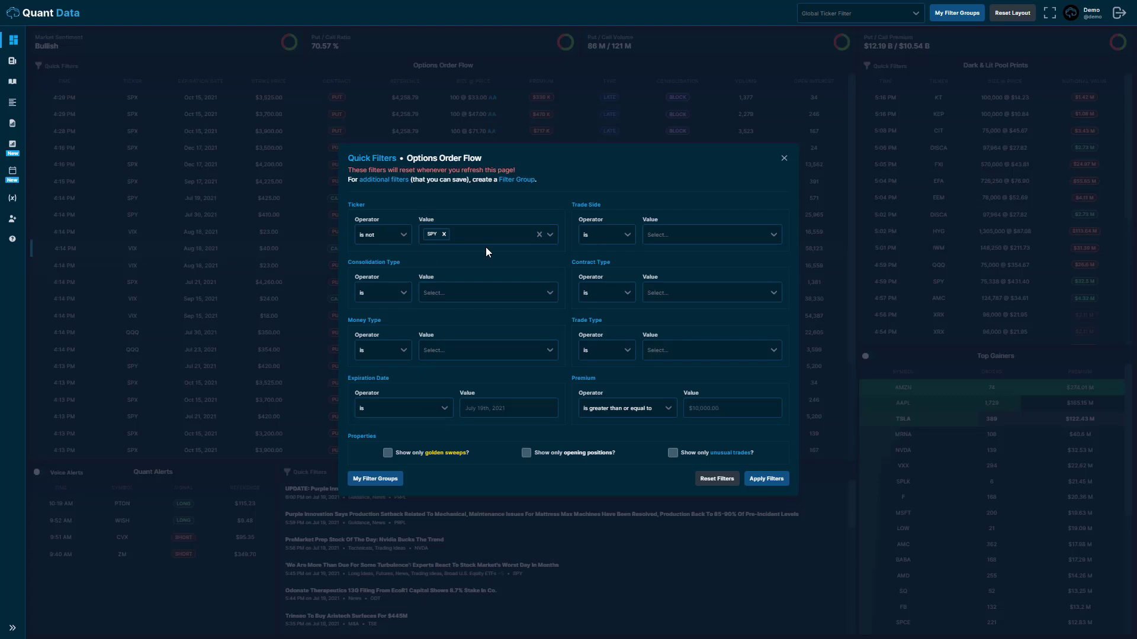
left_click(767, 479)
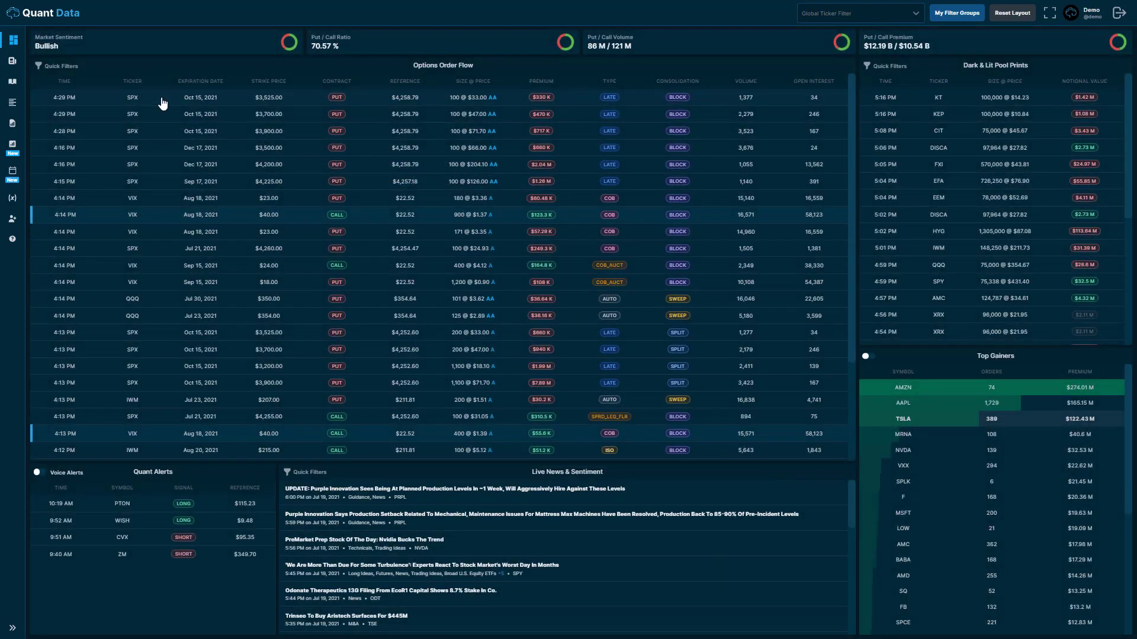
scroll(163, 104, "down", 6)
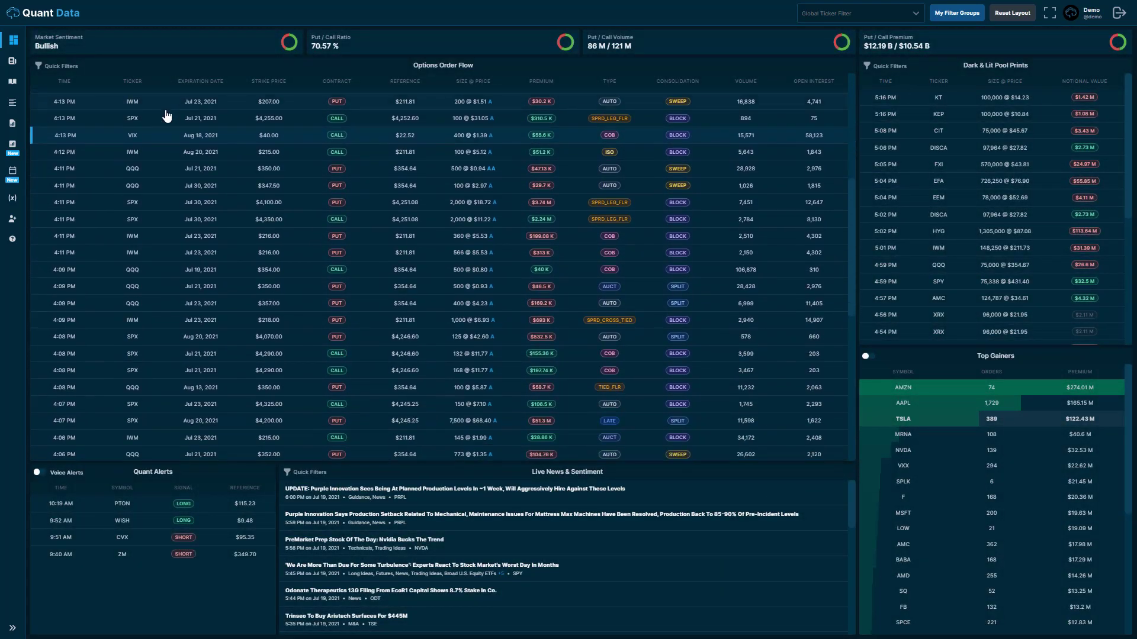
scroll(169, 119, "up", 2)
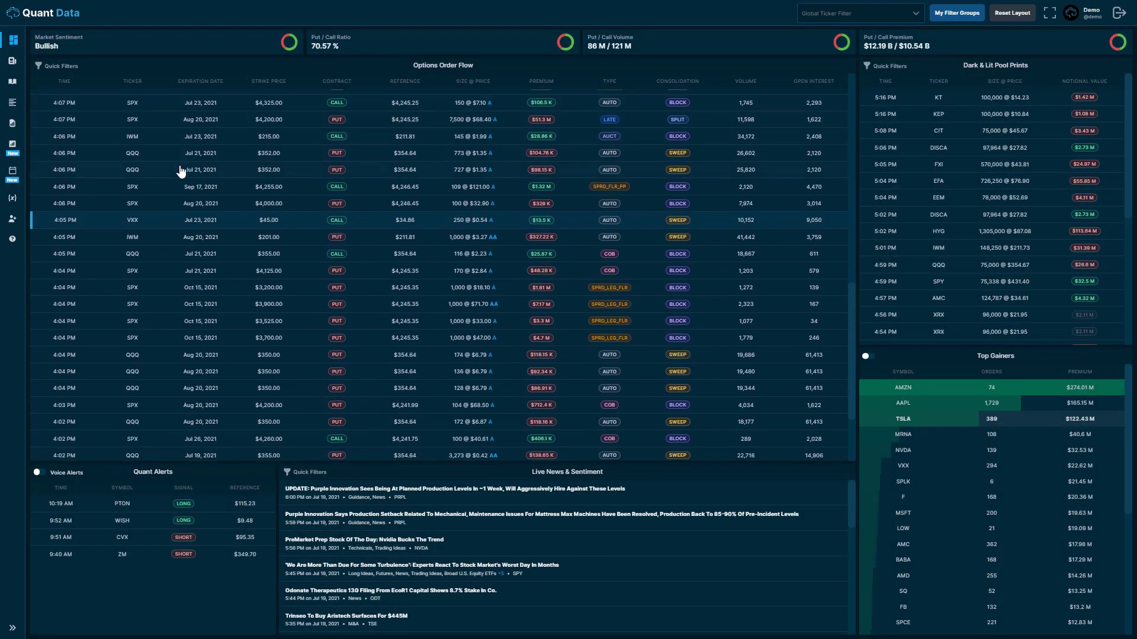
scroll(181, 172, "up", 4)
Step: Reset the Options Order Flow quick filters and recheck the filter fields
left_click(54, 68)
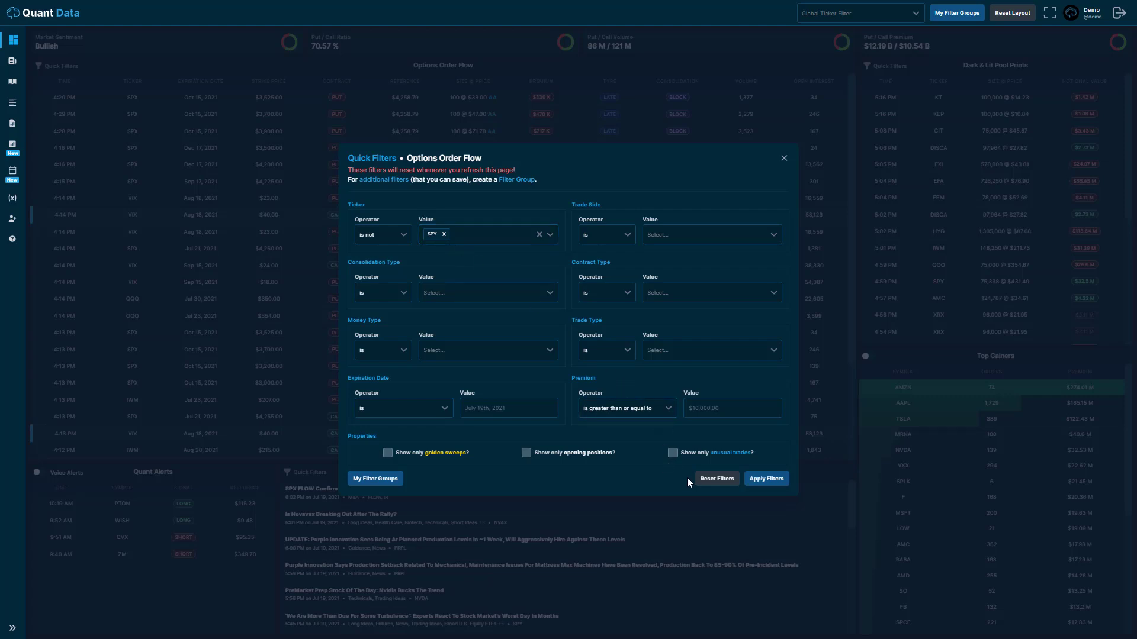
left_click(717, 481)
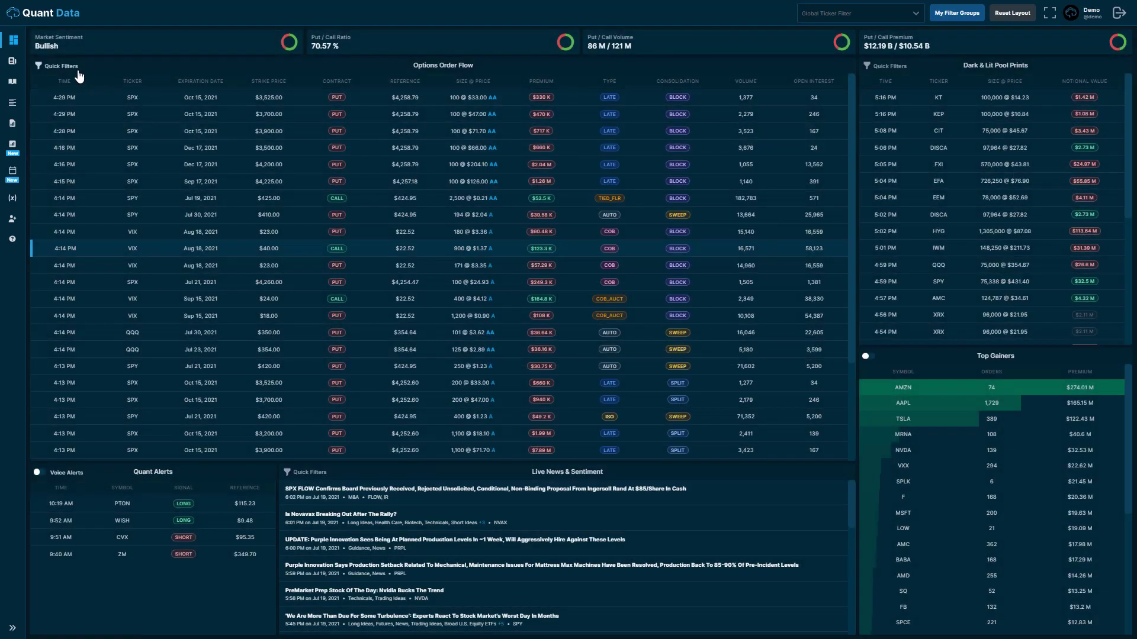
left_click(77, 70)
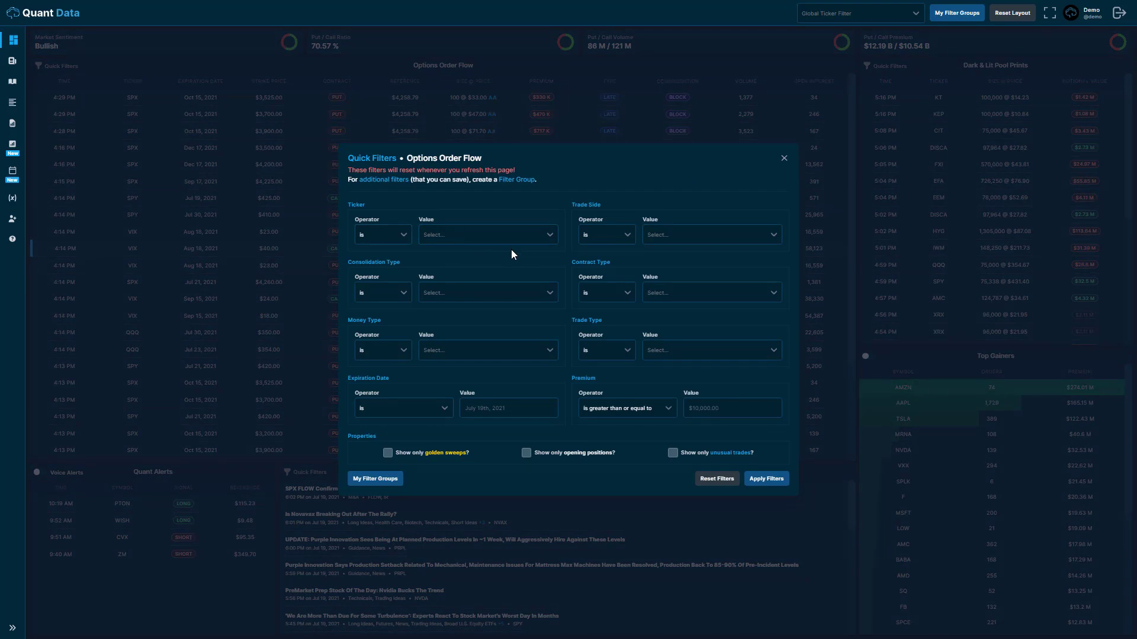
left_click(784, 159)
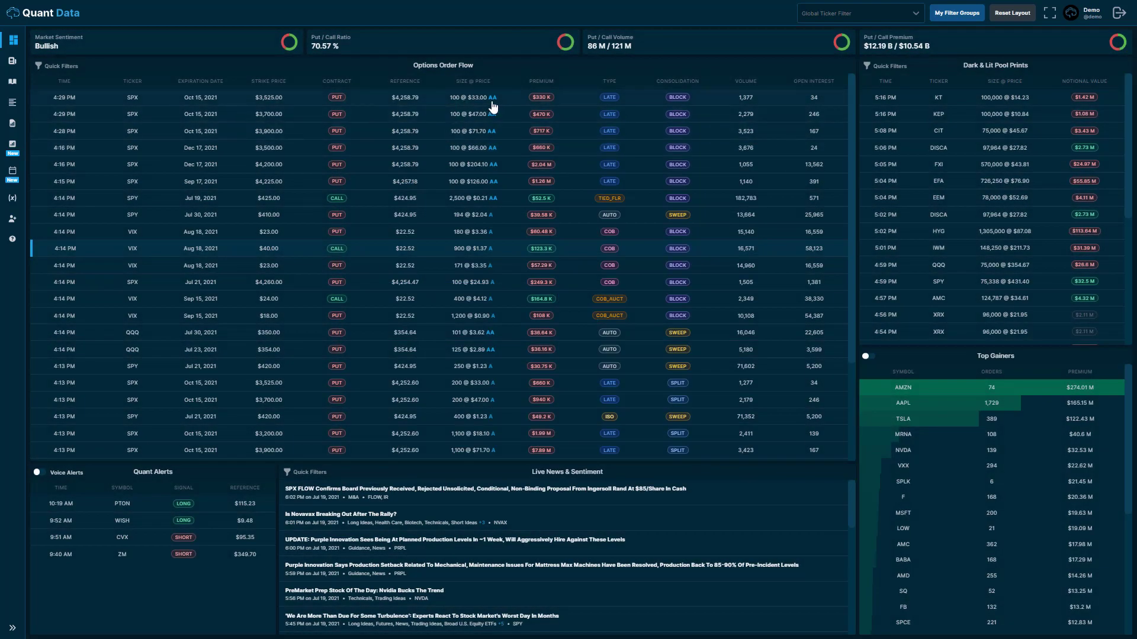
Step: Filter the Options Order Flow to the trade sides Above Ask, Ask, Mid-Market, Bid and Below Bid
scroll(500, 254, "down", 1)
scroll(500, 254, "up", 1)
left_click(62, 67)
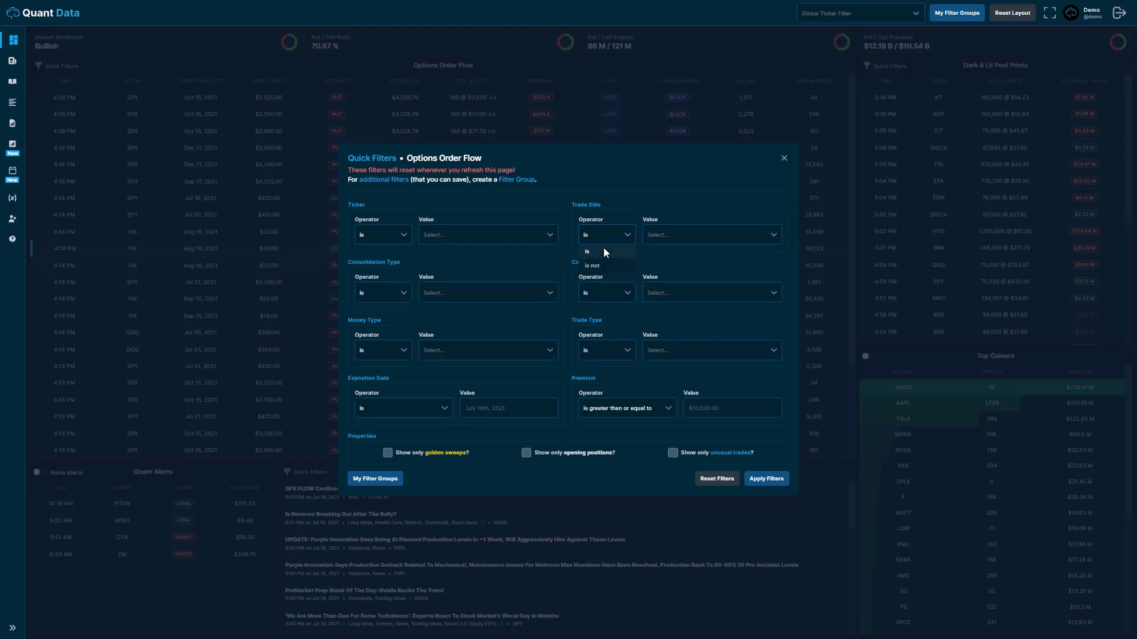
left_click(701, 237)
left_click(695, 246)
left_click(719, 240)
left_click(711, 252)
left_click(721, 241)
left_click(717, 254)
left_click(726, 235)
left_click(710, 262)
left_click(723, 236)
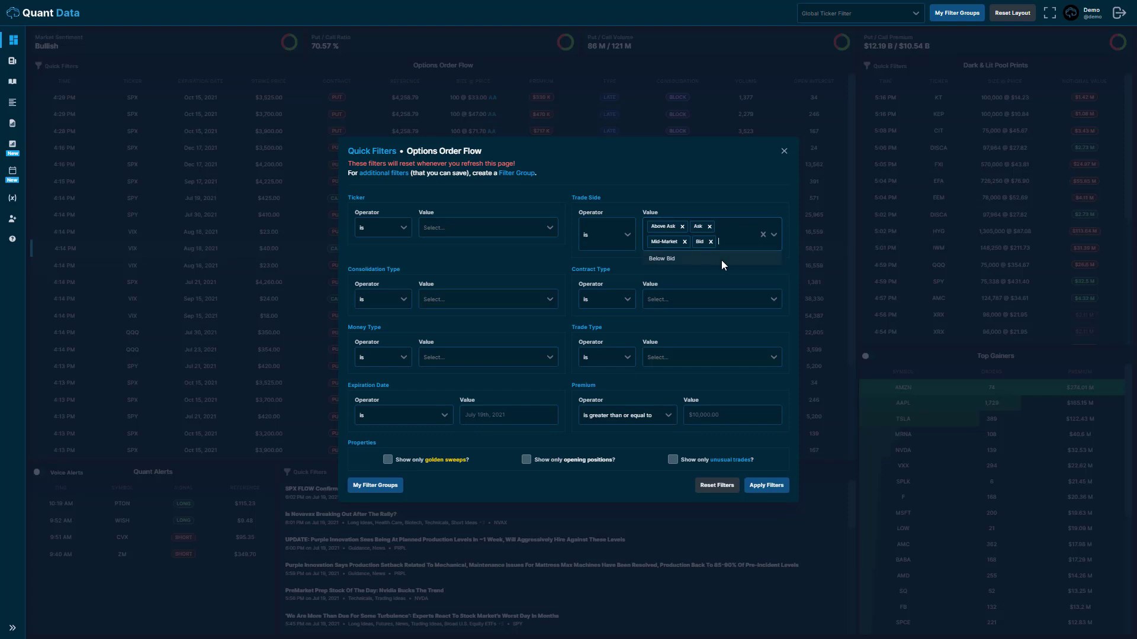
left_click(721, 260)
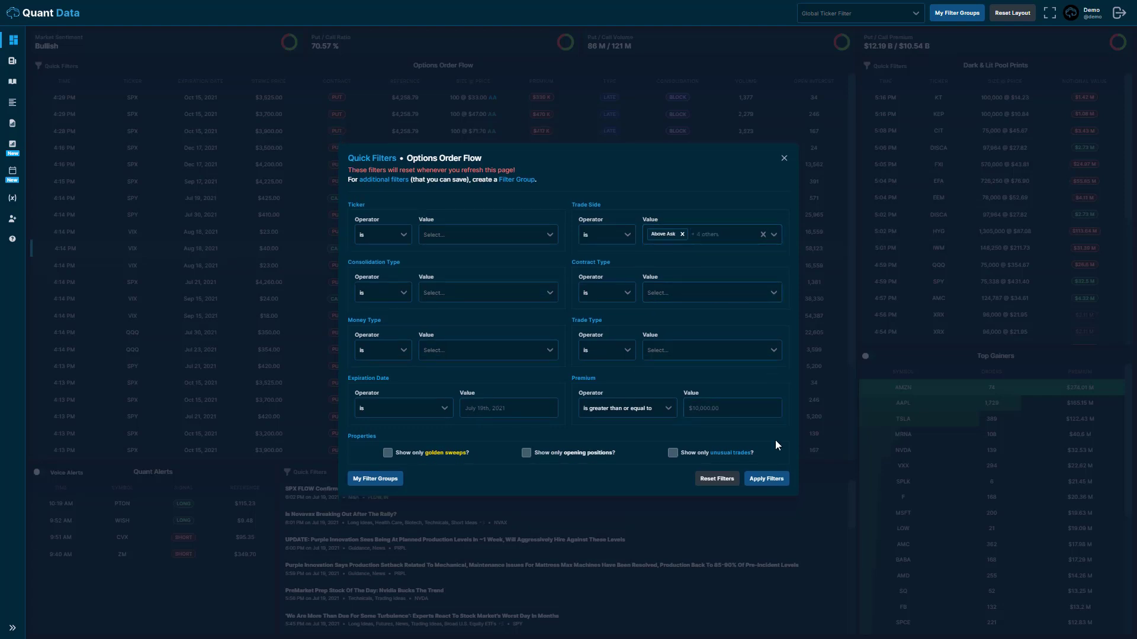
left_click(764, 480)
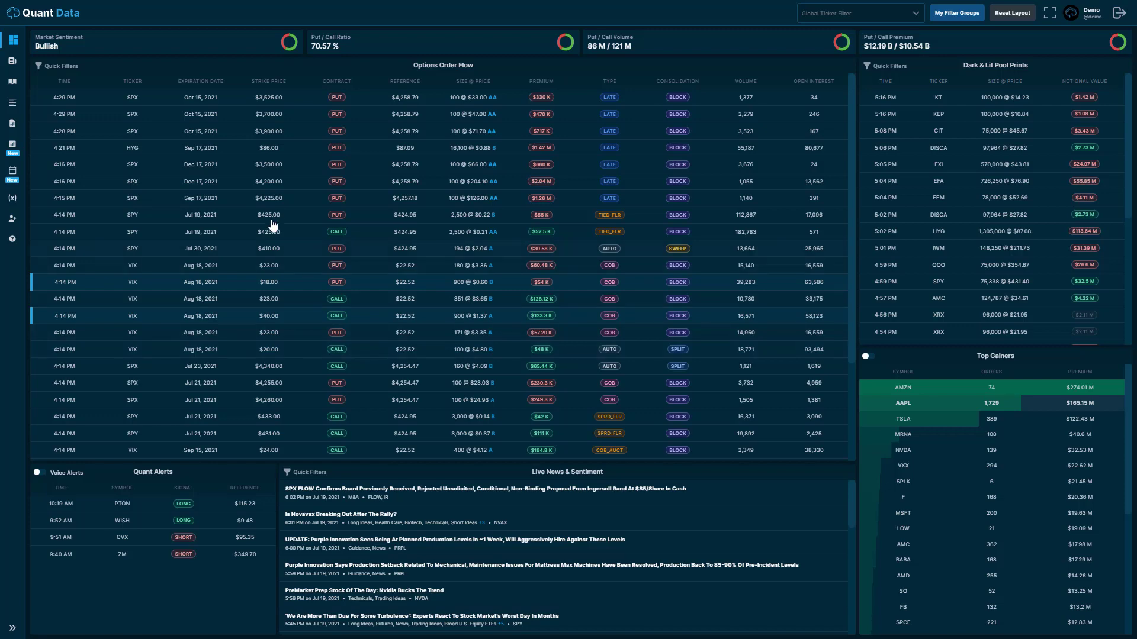
Step: Restrict the Options Order Flow to unusual trades only, and reset all of its quick filters after viewing the orders
left_click(39, 66)
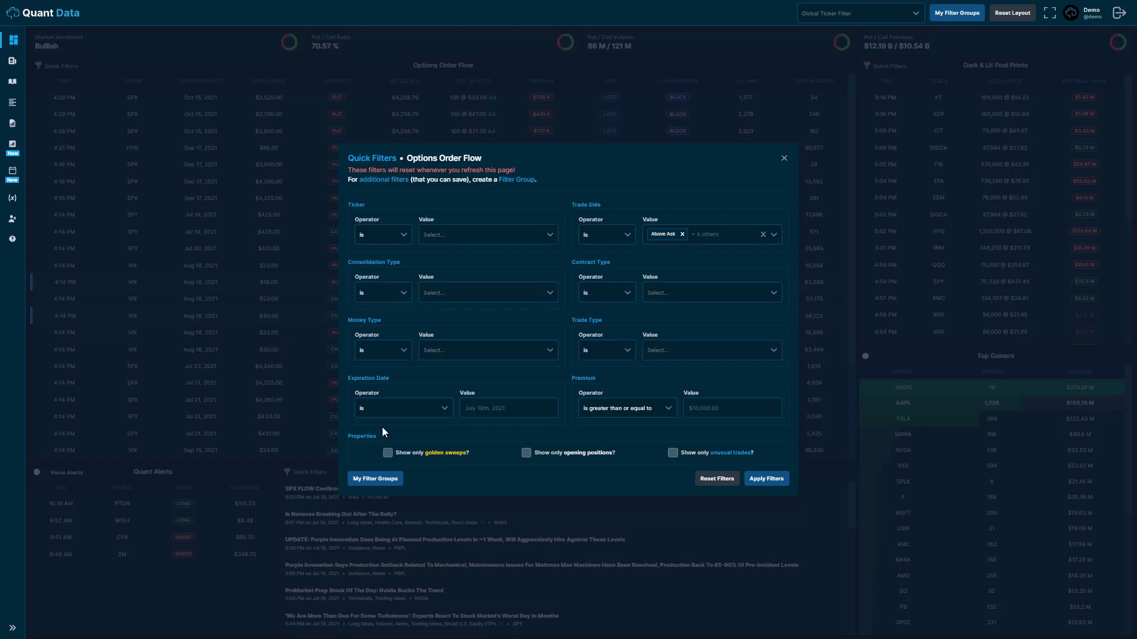
left_click(673, 453)
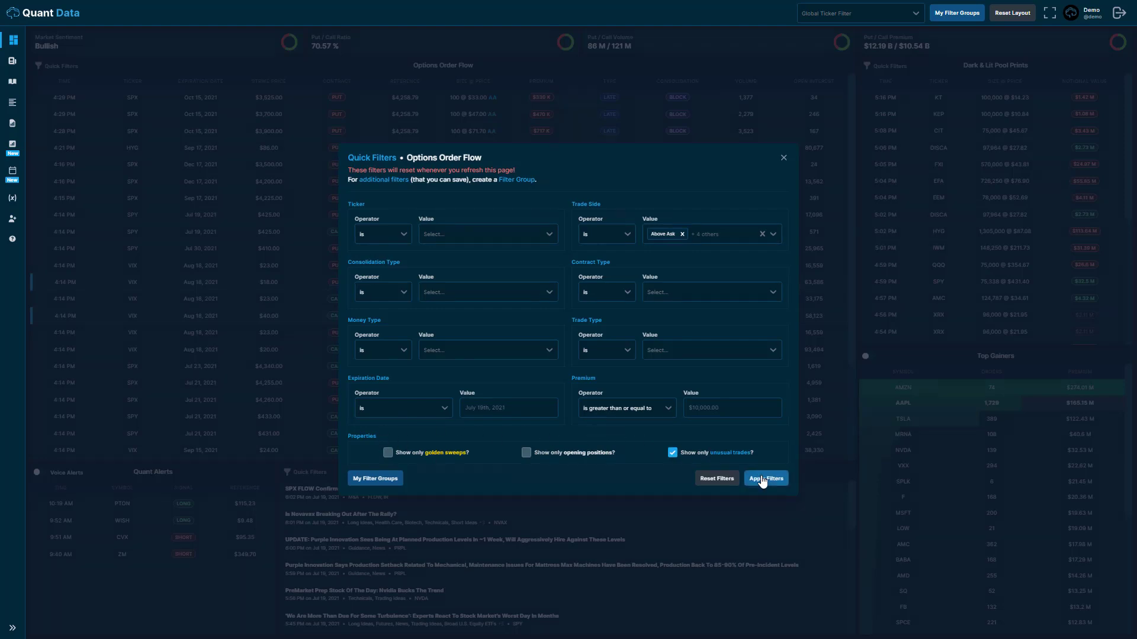
left_click(764, 479)
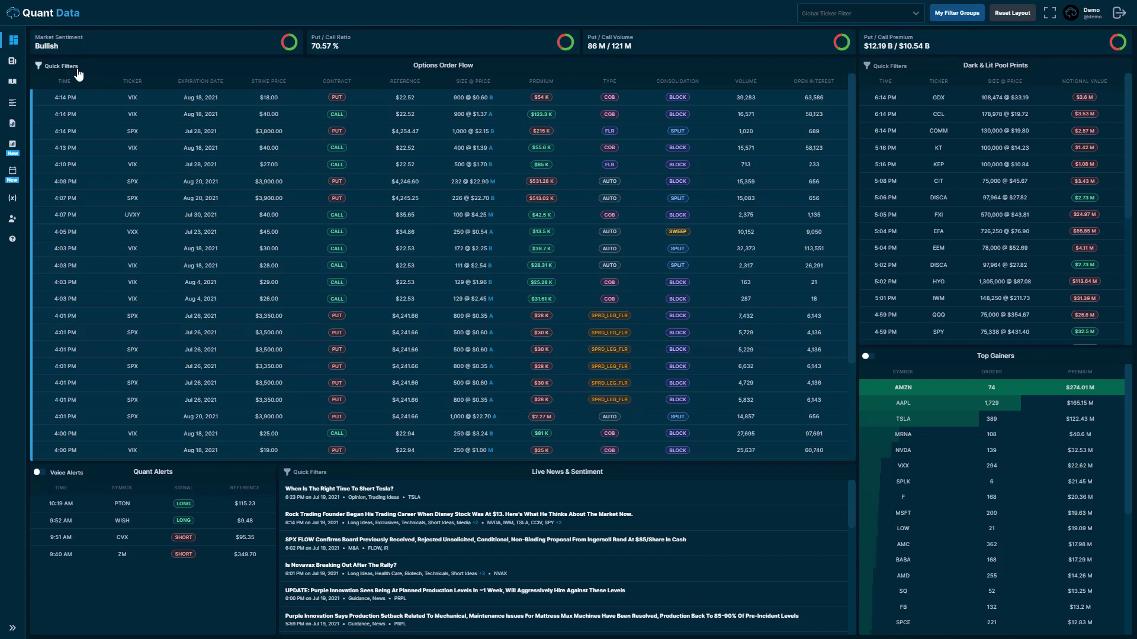
left_click(71, 67)
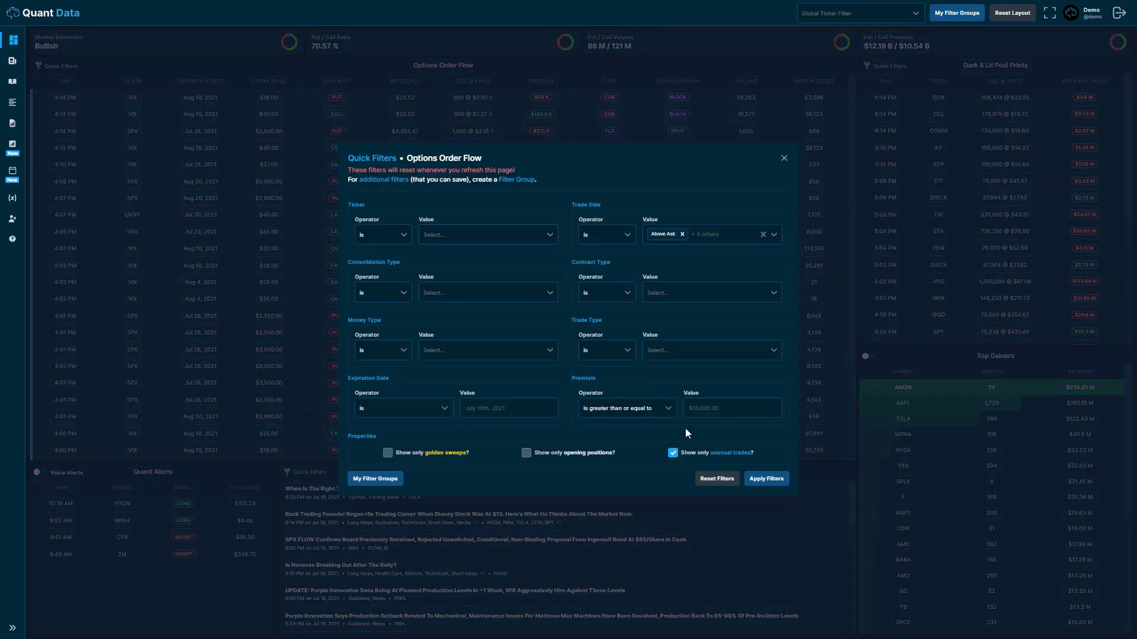
left_click(727, 479)
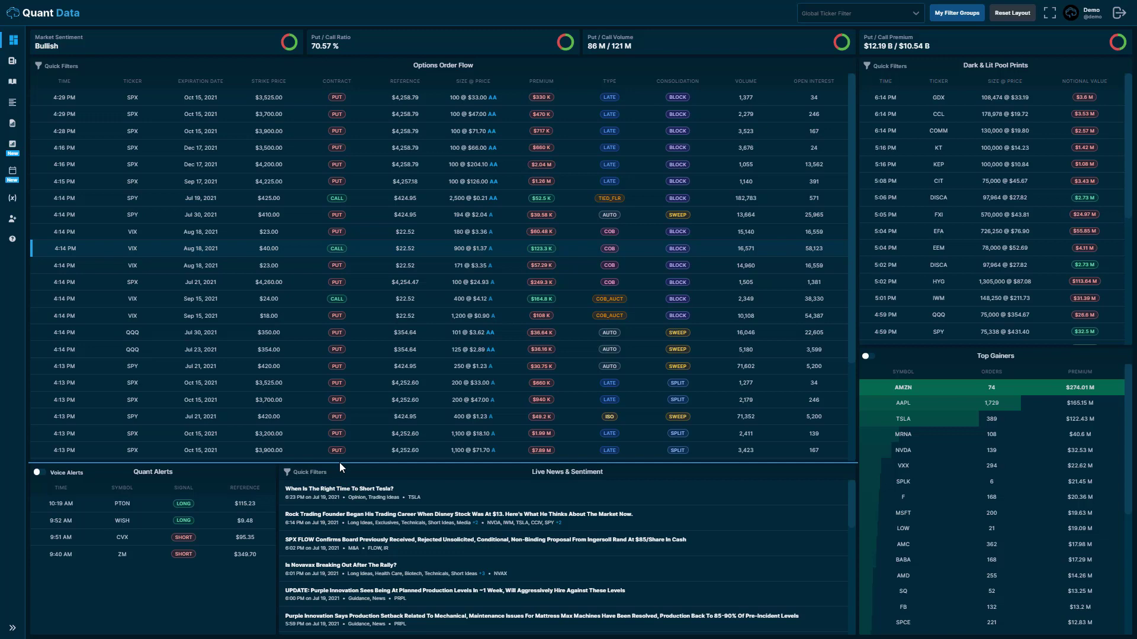
Step: Filter the Live News & Sentiment feed to the sentiments Bullish (Extremely), Bullish (Moderately) and Bullish (Slightly)
left_click(305, 474)
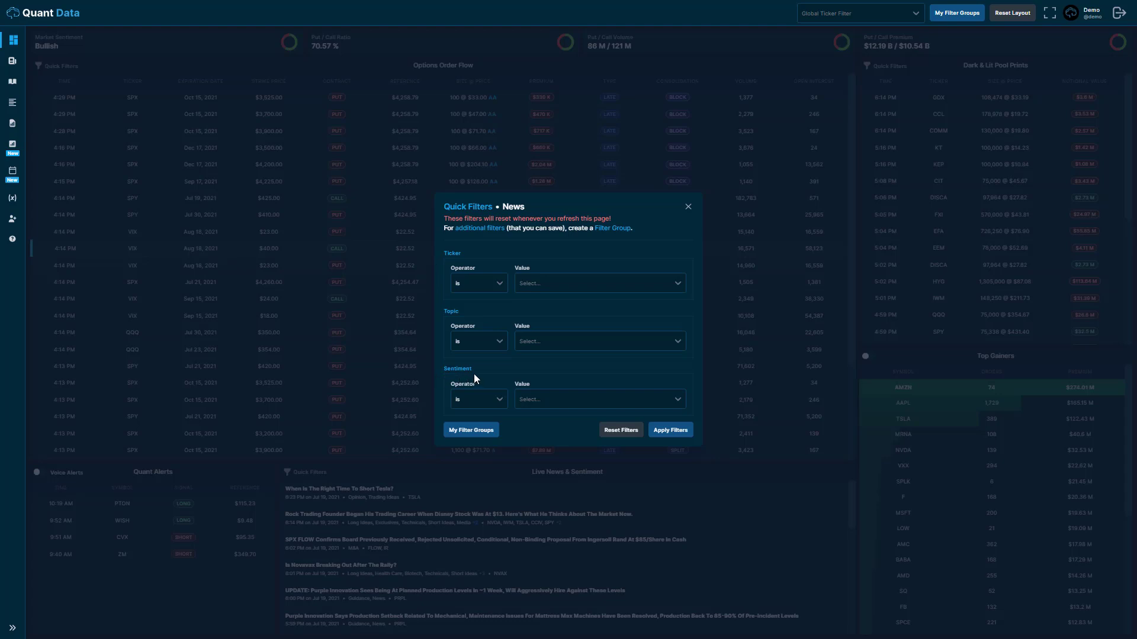
left_click(489, 399)
left_click(488, 415)
left_click(562, 400)
left_click(559, 415)
left_click(579, 398)
left_click(572, 418)
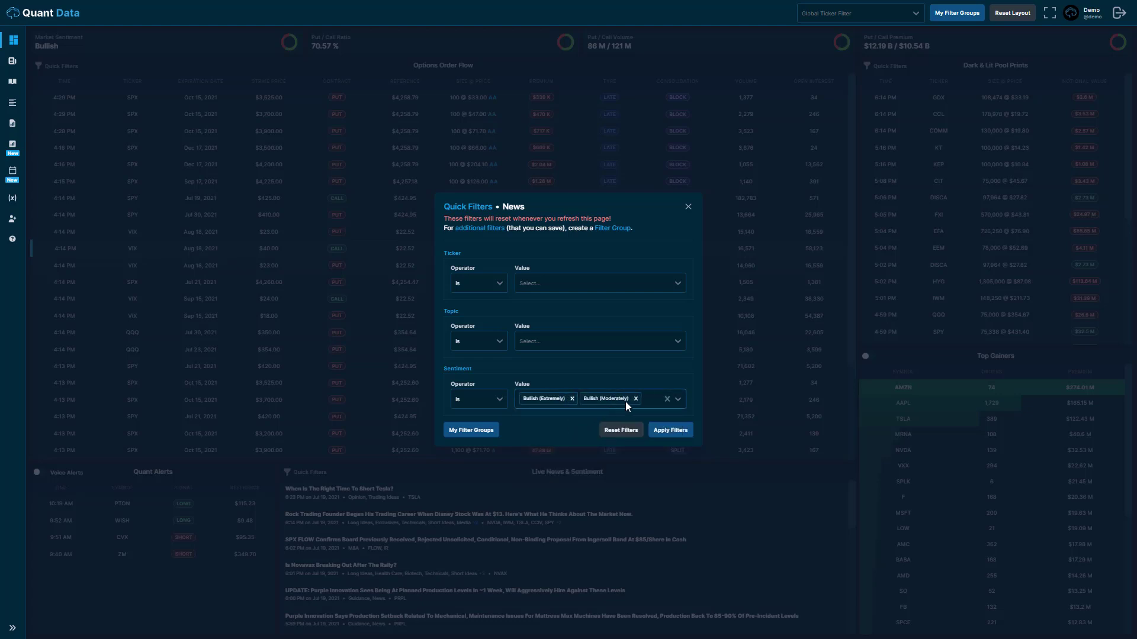
left_click(645, 403)
left_click(624, 418)
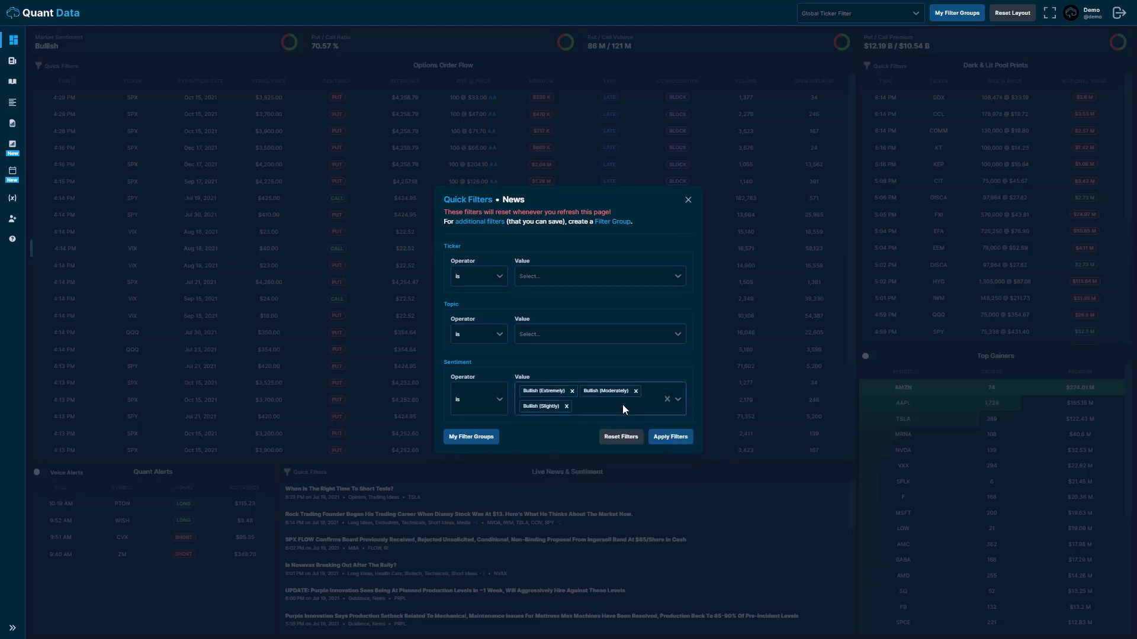
left_click(673, 431)
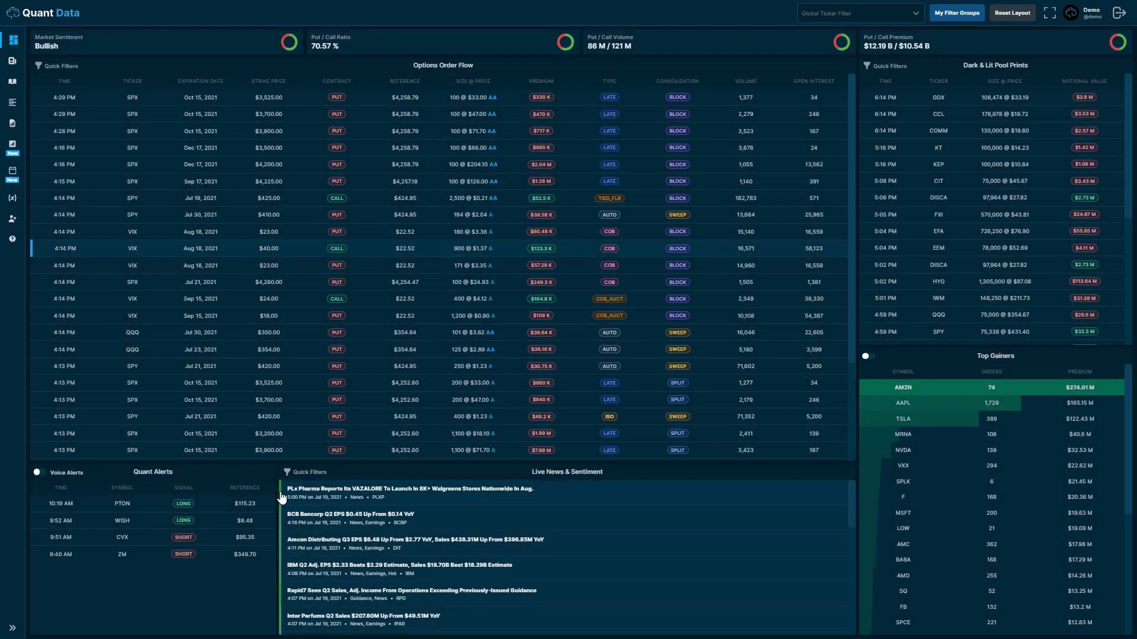
Step: Reset the Live News & Sentiment quick filters after looking through the filtered headlines
scroll(284, 502, "down", 10)
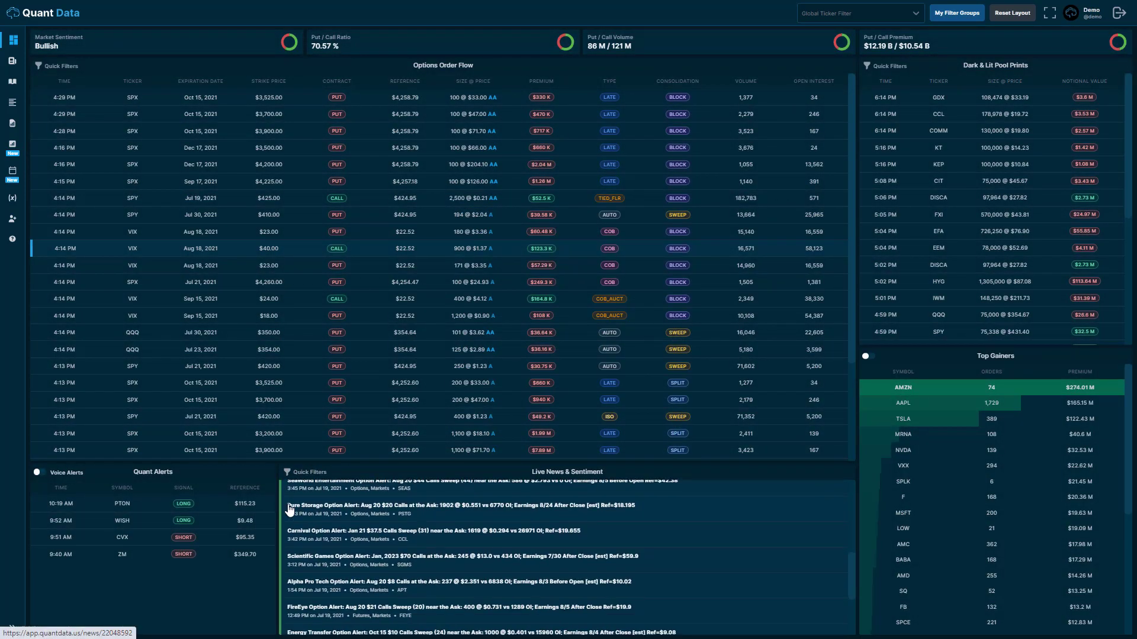
scroll(289, 509, "up", 10)
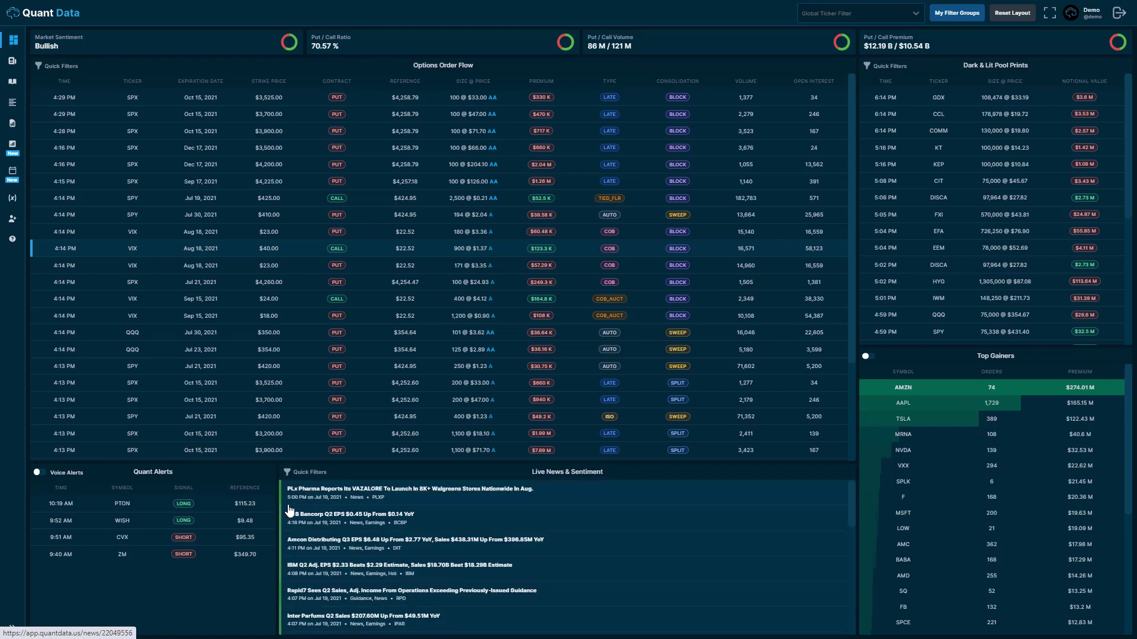
left_click(297, 473)
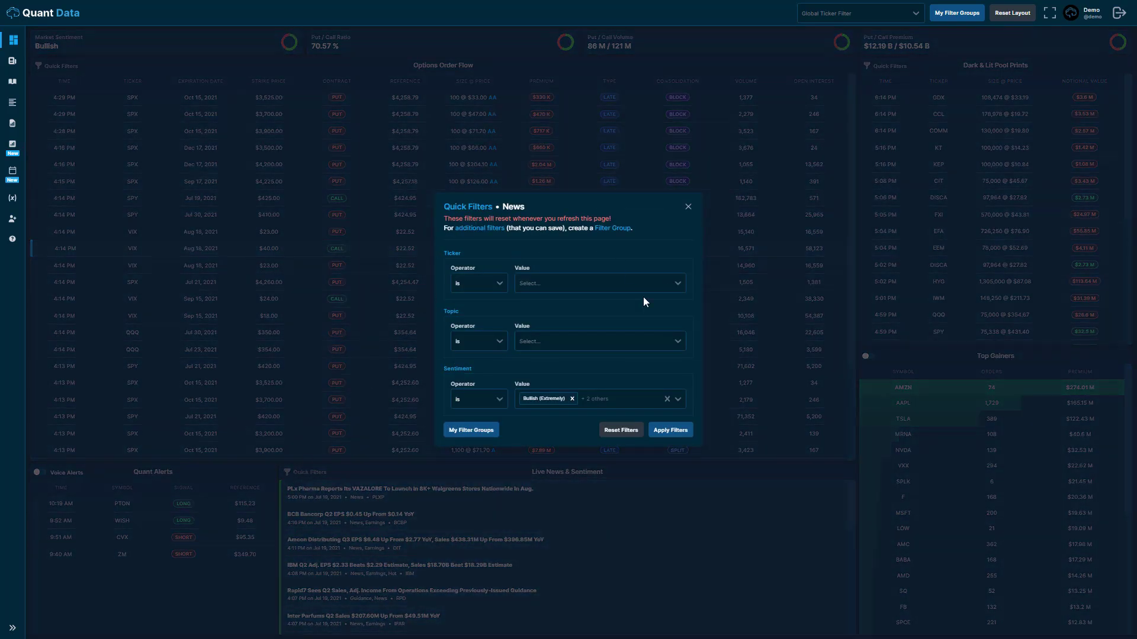
left_click(624, 435)
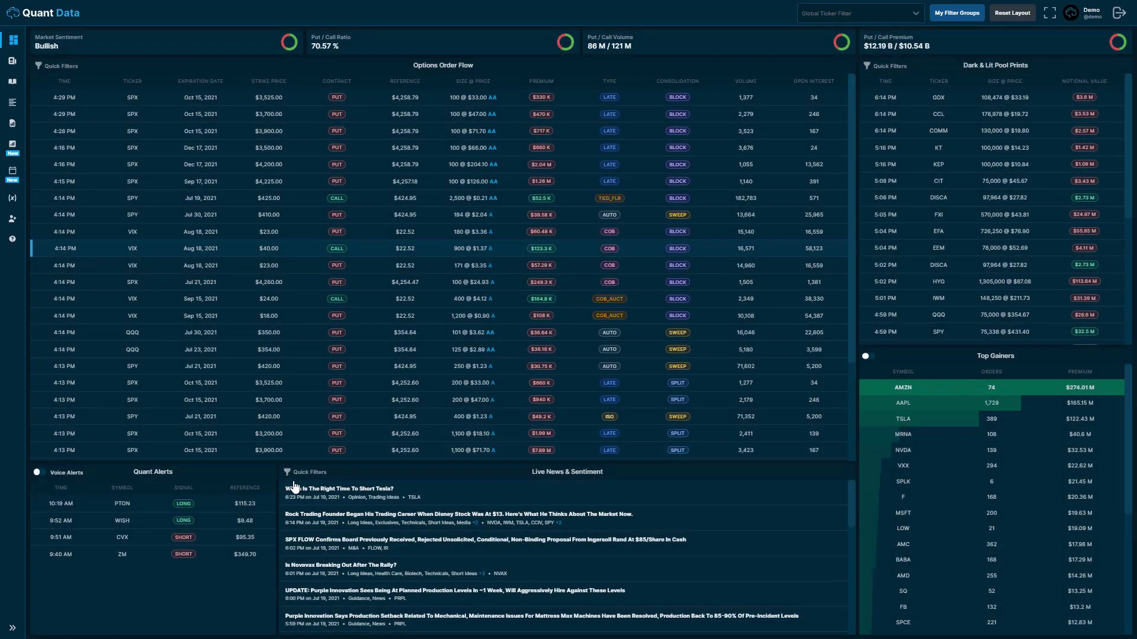
Step: Filter the Dark & Lit Pool Prints to sizes greater than or equal to 100,000, and reset the quick filters after viewing the prints
left_click(888, 67)
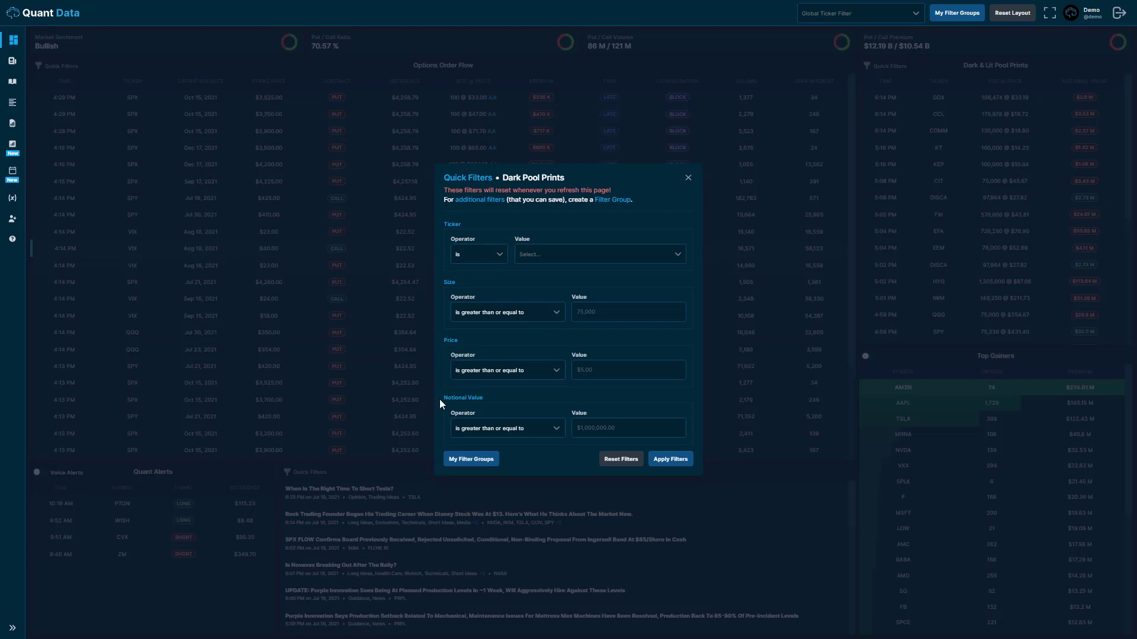
left_click(496, 314)
left_click(626, 312)
type("100,00")
left_click(672, 460)
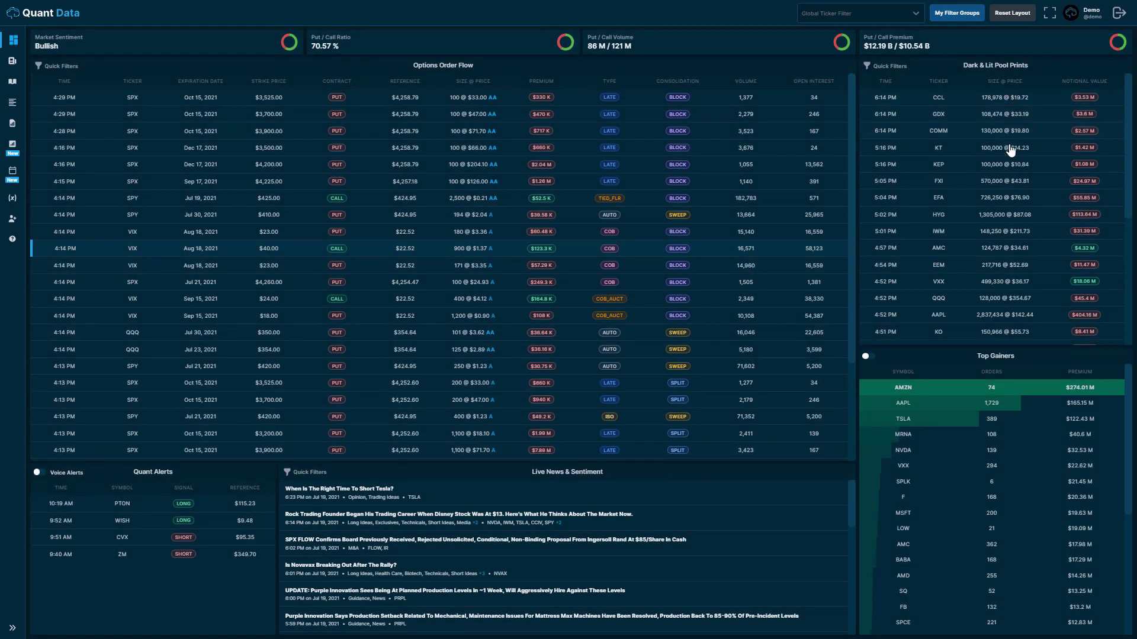
scroll(1005, 278, "down", 2)
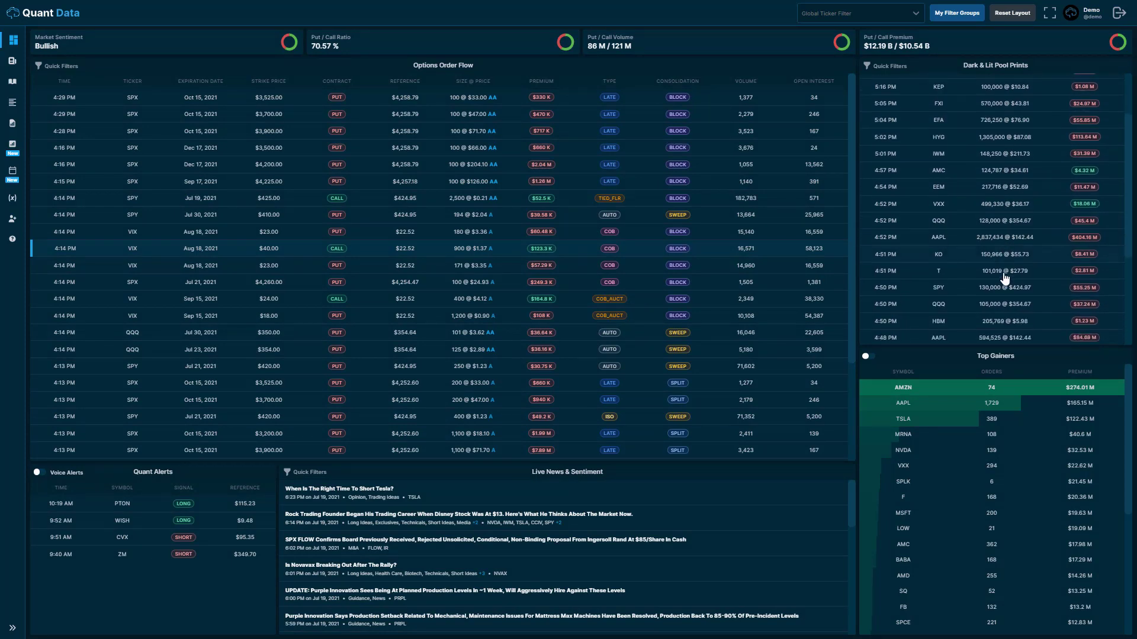
scroll(1005, 281, "up", 2)
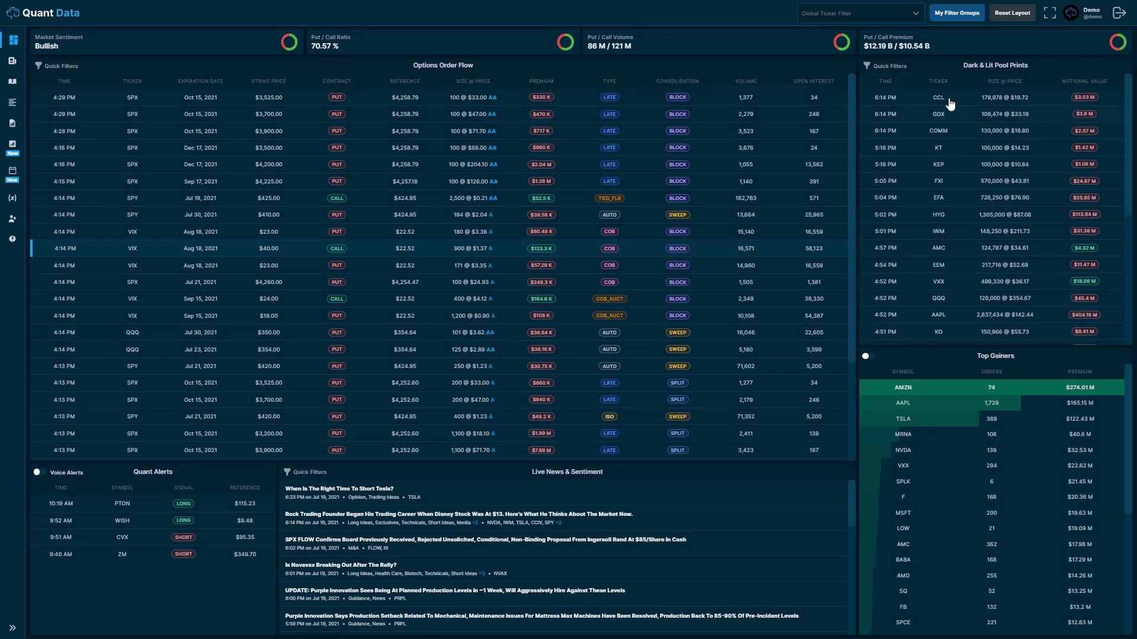
left_click(889, 66)
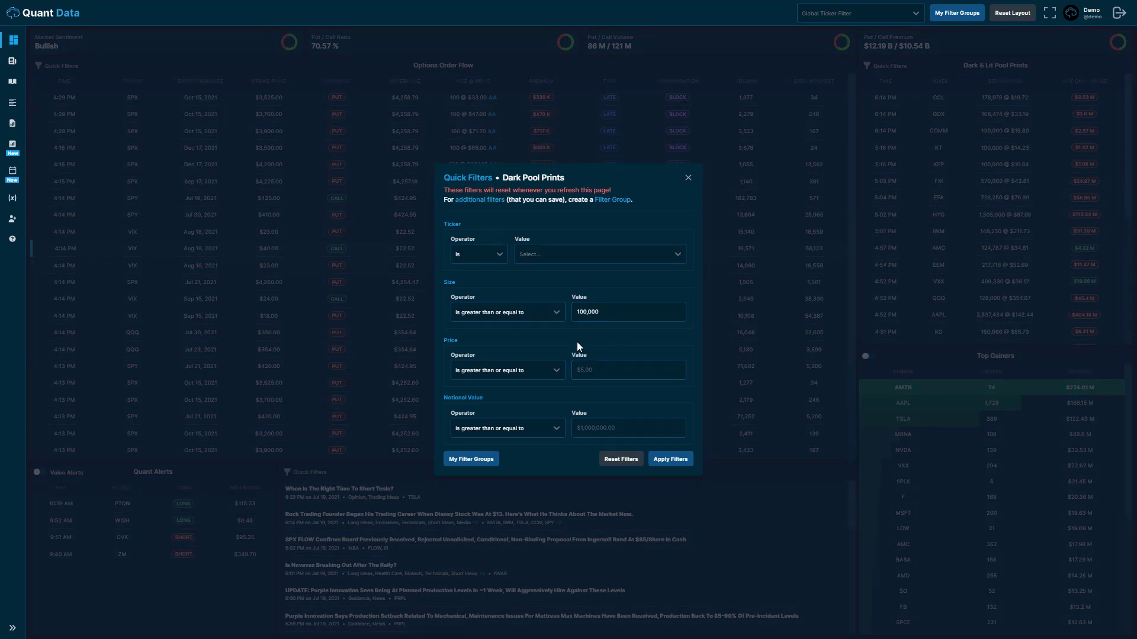
left_click(634, 462)
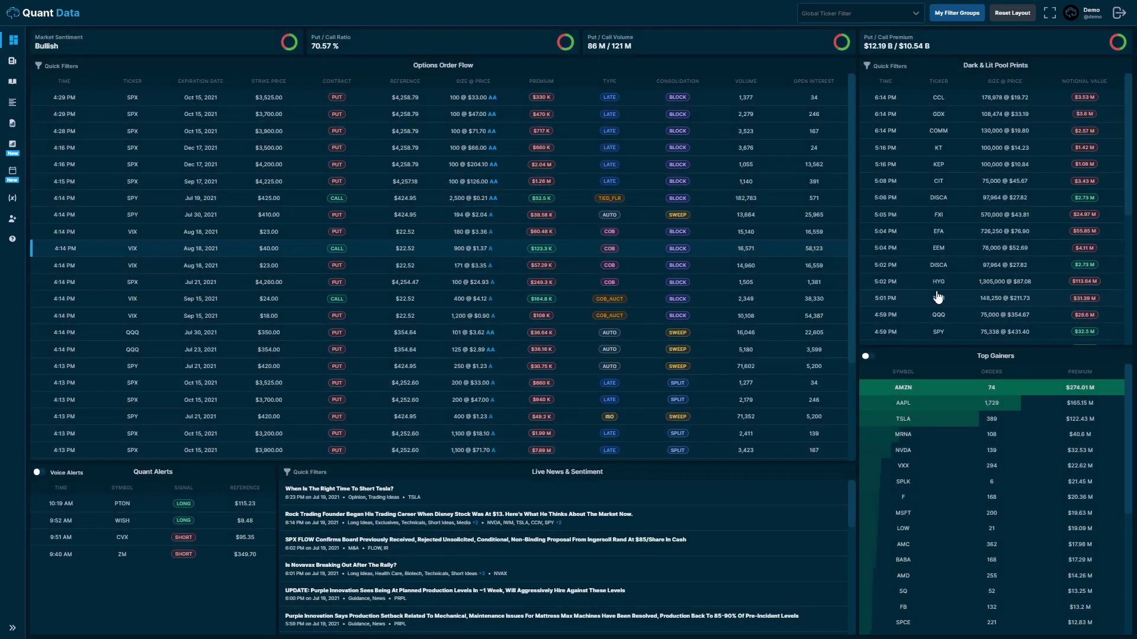
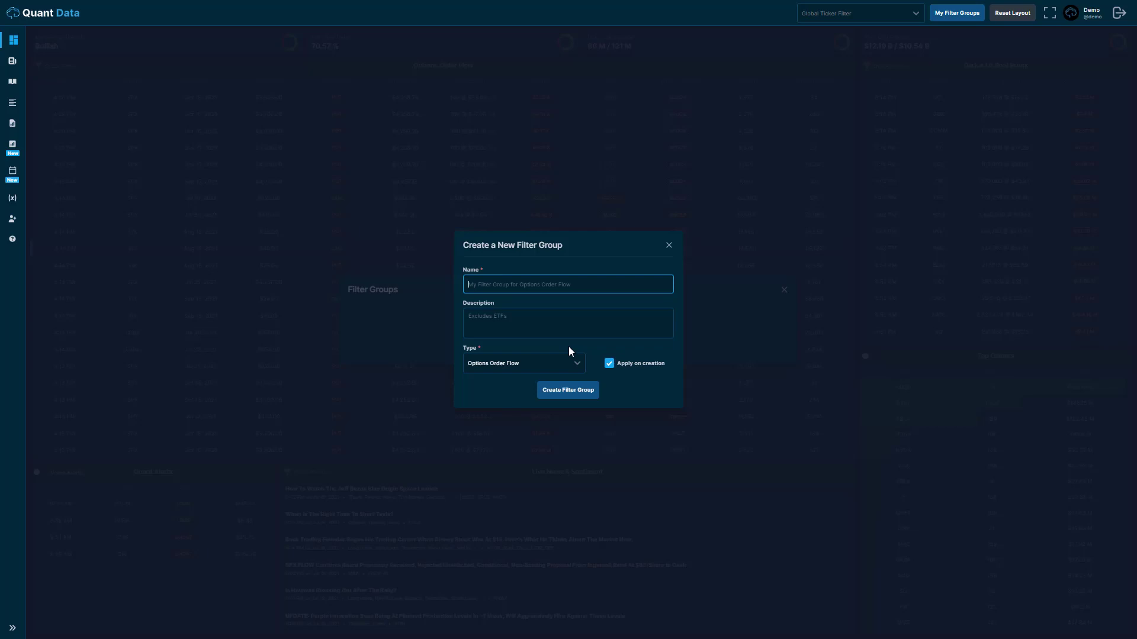
Step: Create a filter group named "Quant Data Demo" with description "Demo For Filter Groups", type Options Order Flow, applied on creation
type("Quant Data")
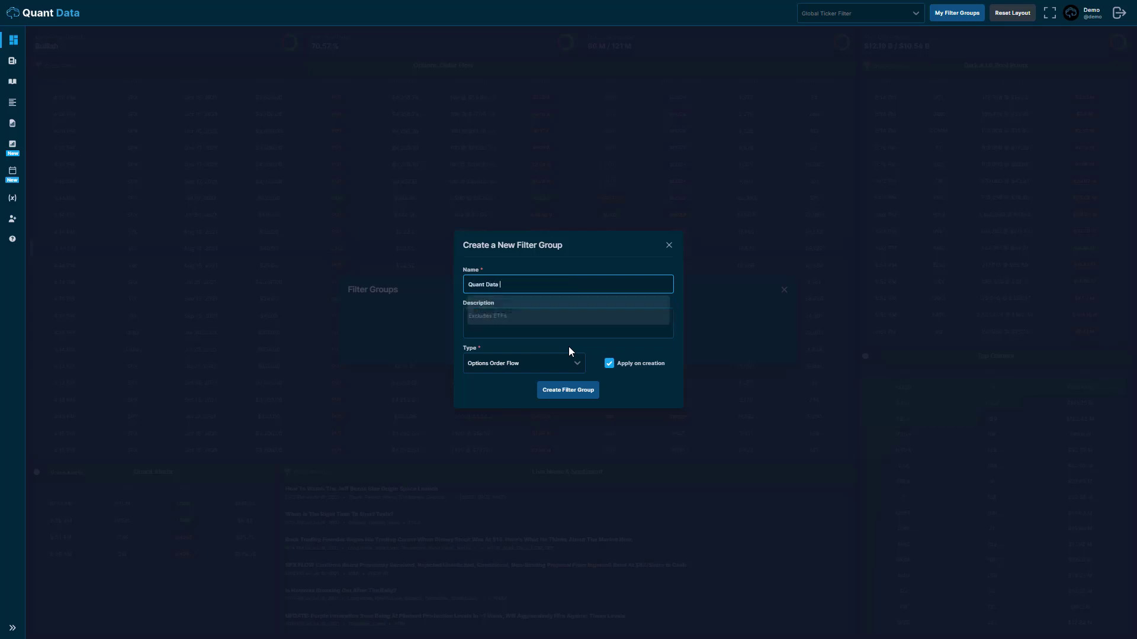
type(" Demo")
left_click(538, 327)
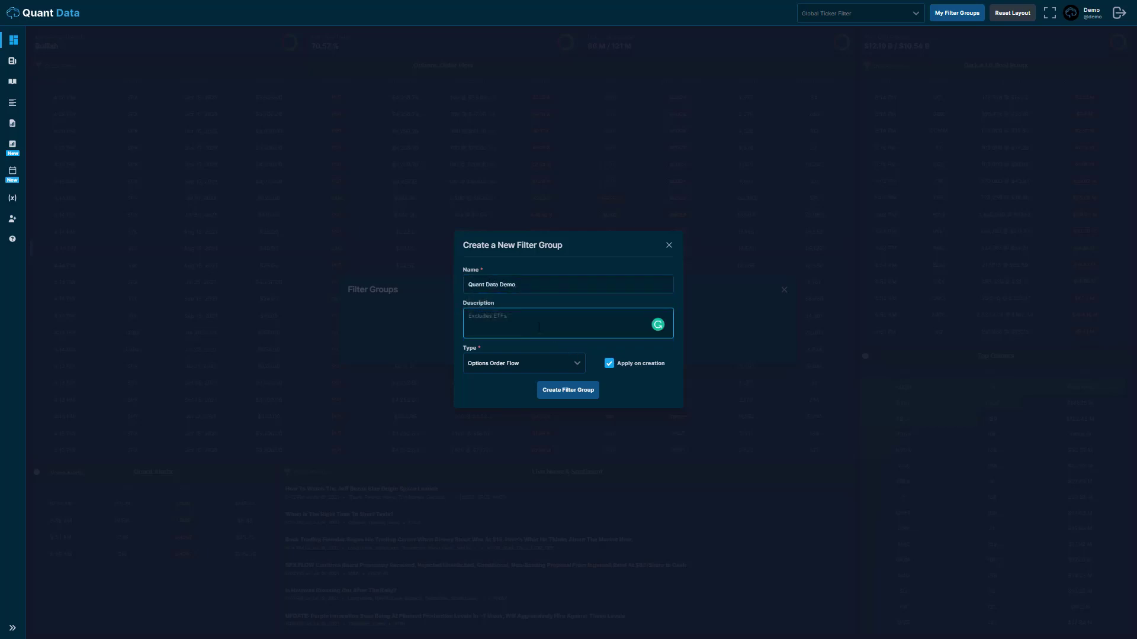
type("Demo for Filter Groups")
left_click(547, 364)
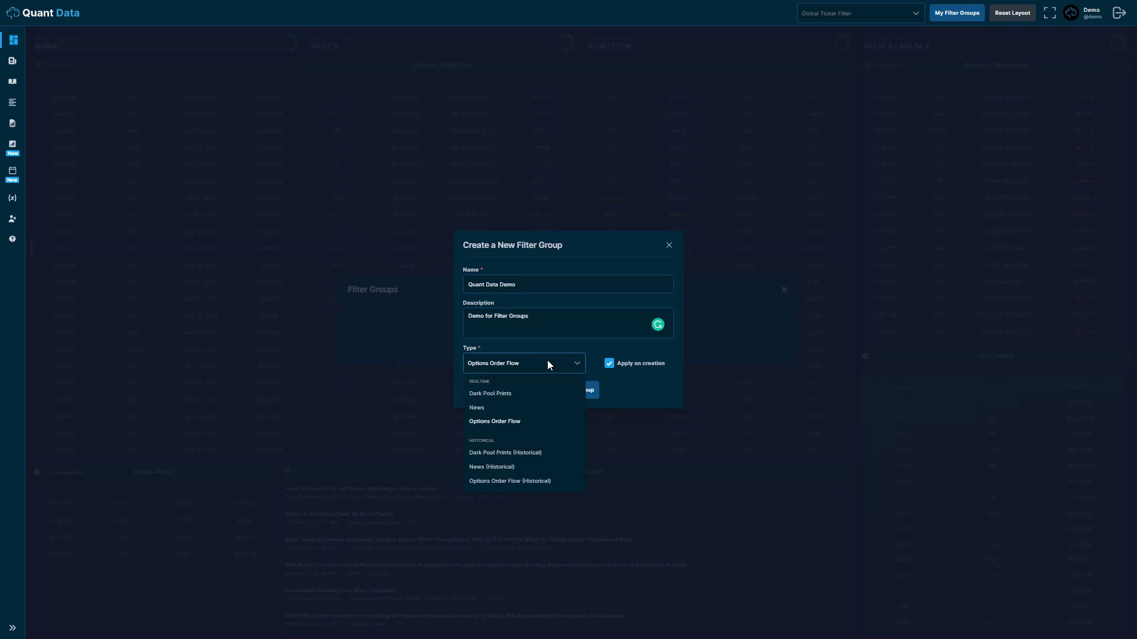
left_click(515, 419)
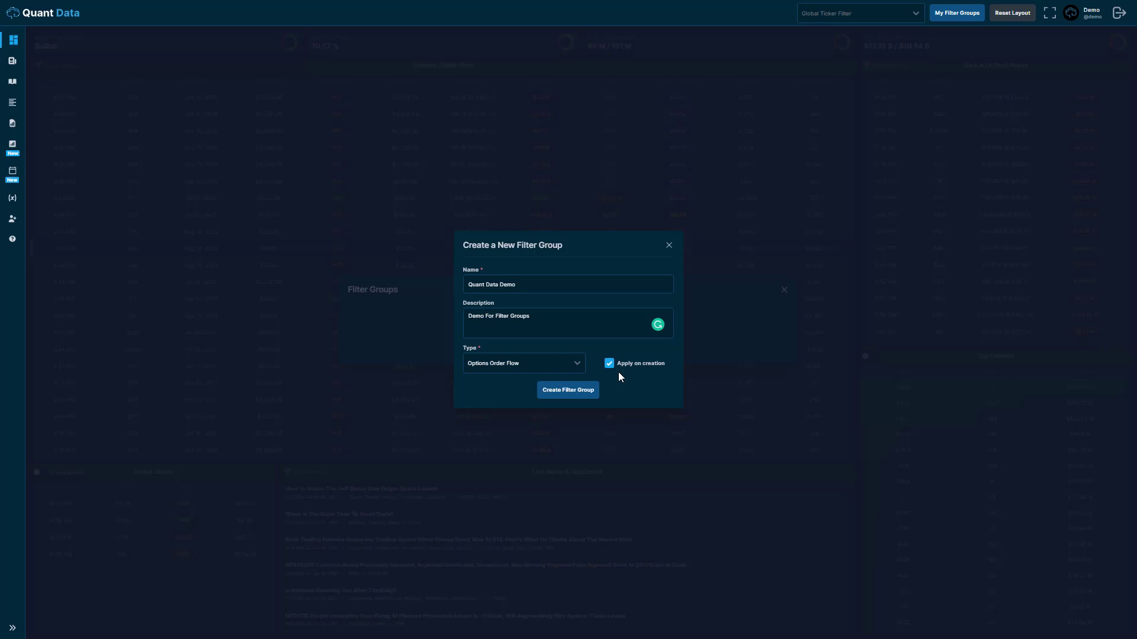
left_click(568, 395)
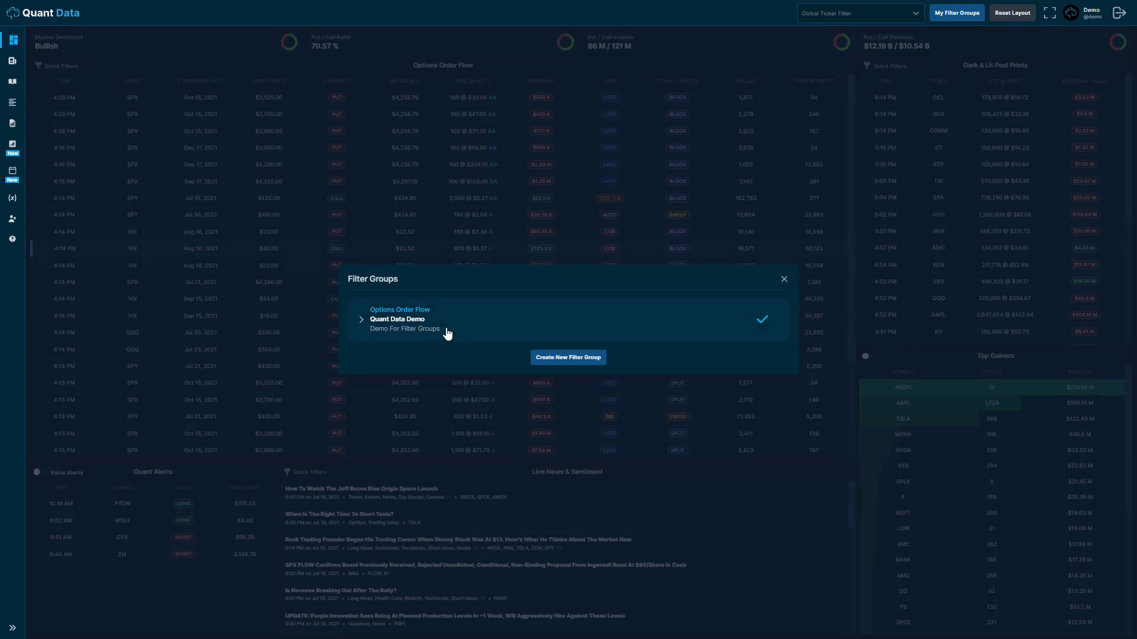
Step: Deactivate and reactivate the Quant Data Demo filter group, and view its name and description edit form without changing anything
left_click(447, 335)
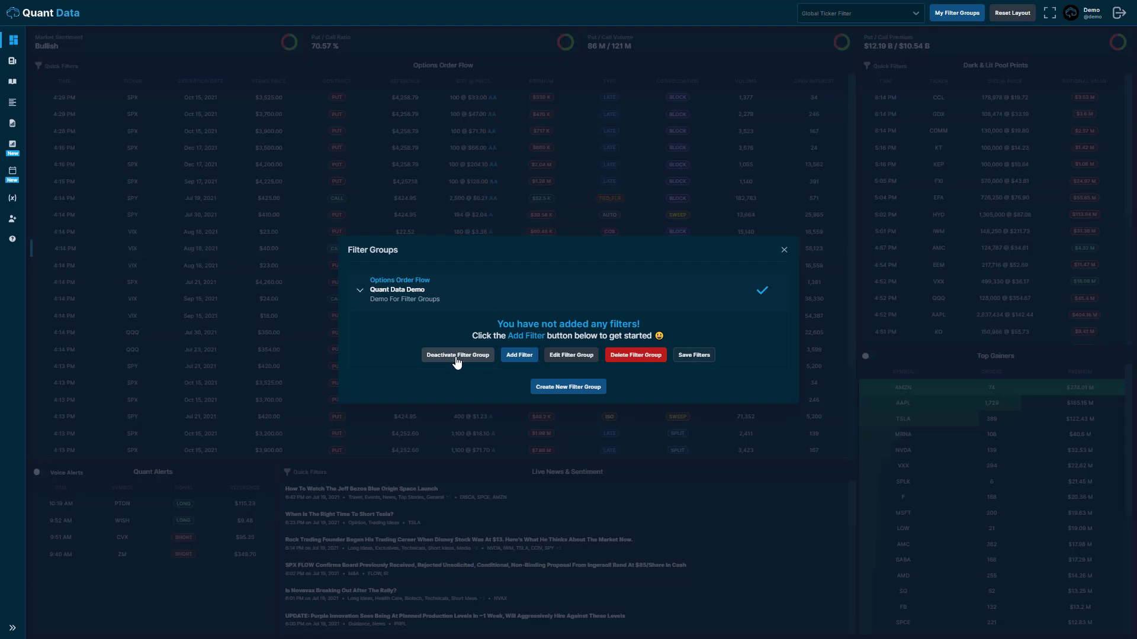
left_click(457, 356)
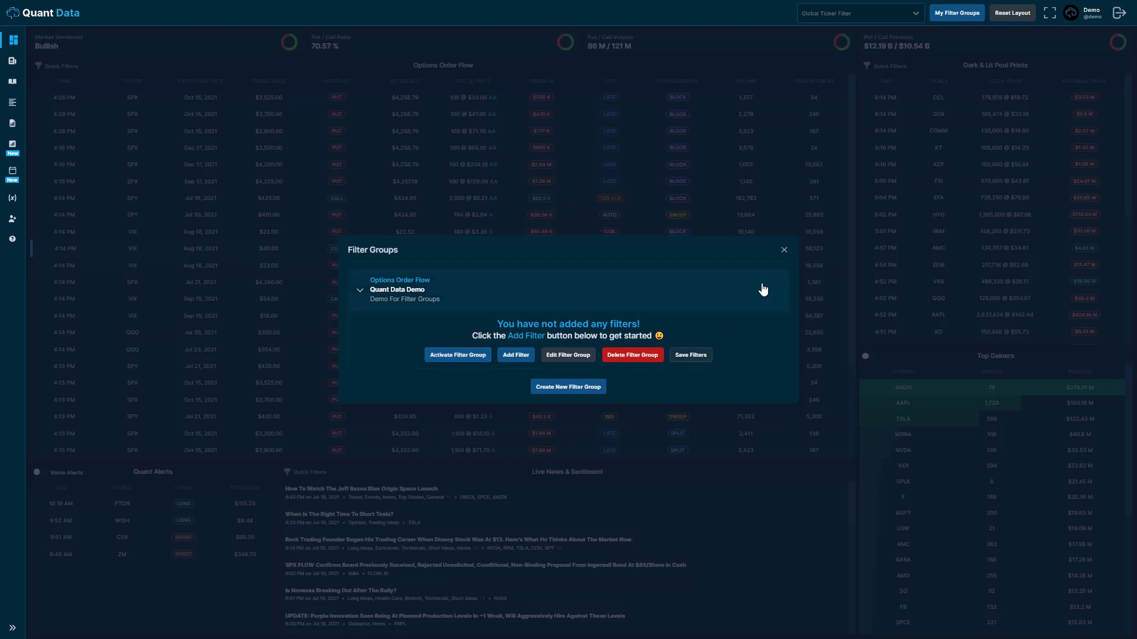
left_click(456, 355)
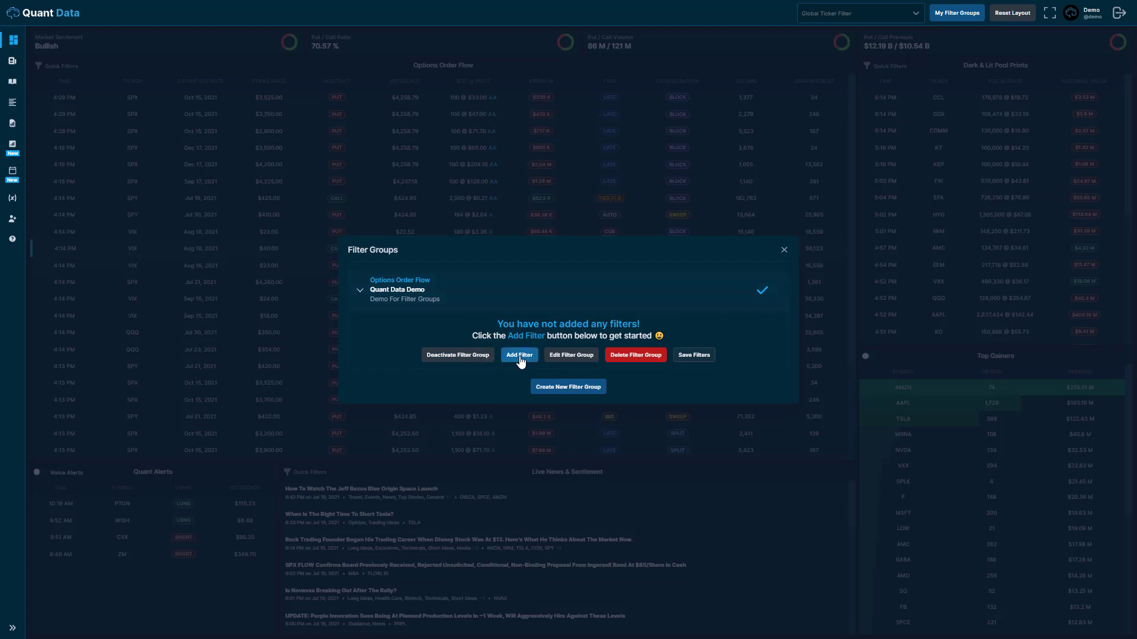
left_click(572, 357)
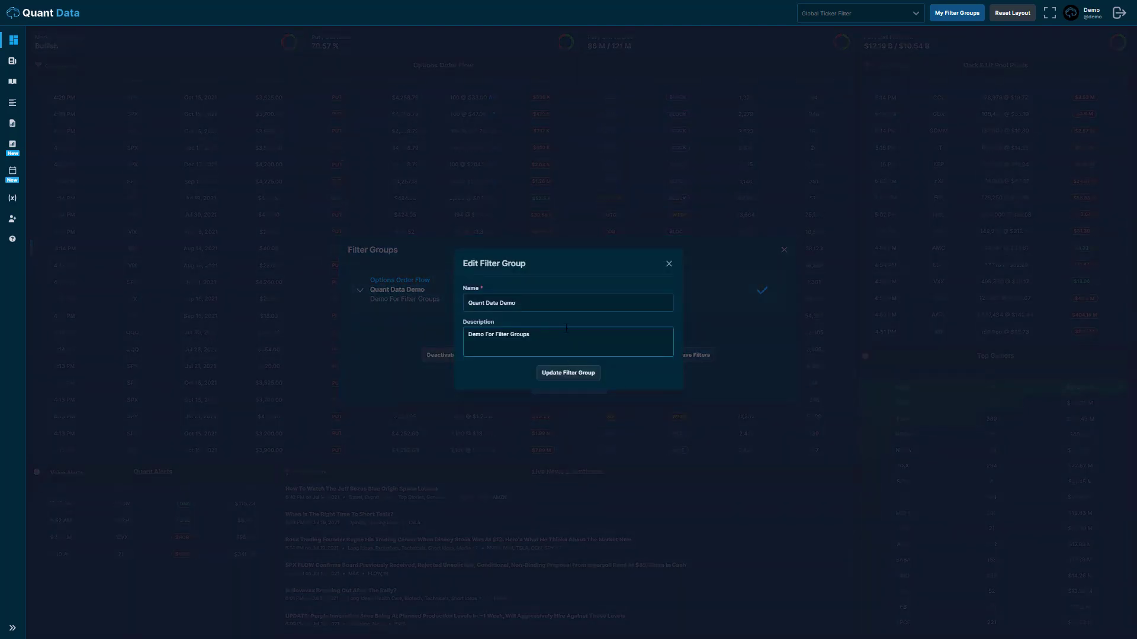
left_click(670, 266)
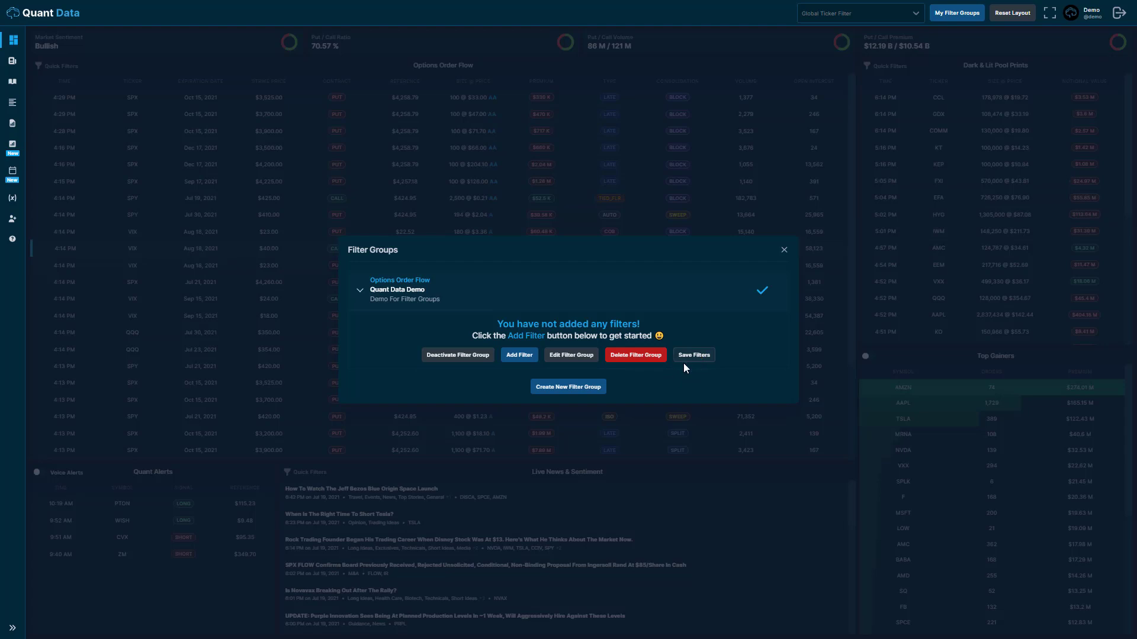
Step: Add a filter to the Quant Data Demo group and set its filter type to Size
left_click(519, 357)
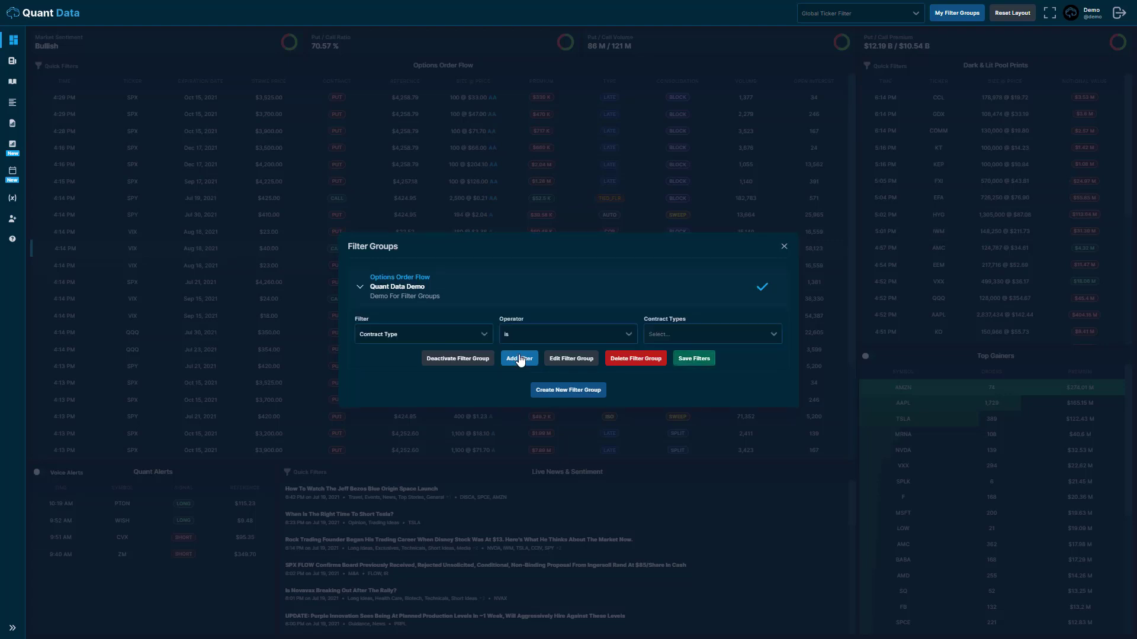
left_click(408, 334)
scroll(435, 379, "down", 2)
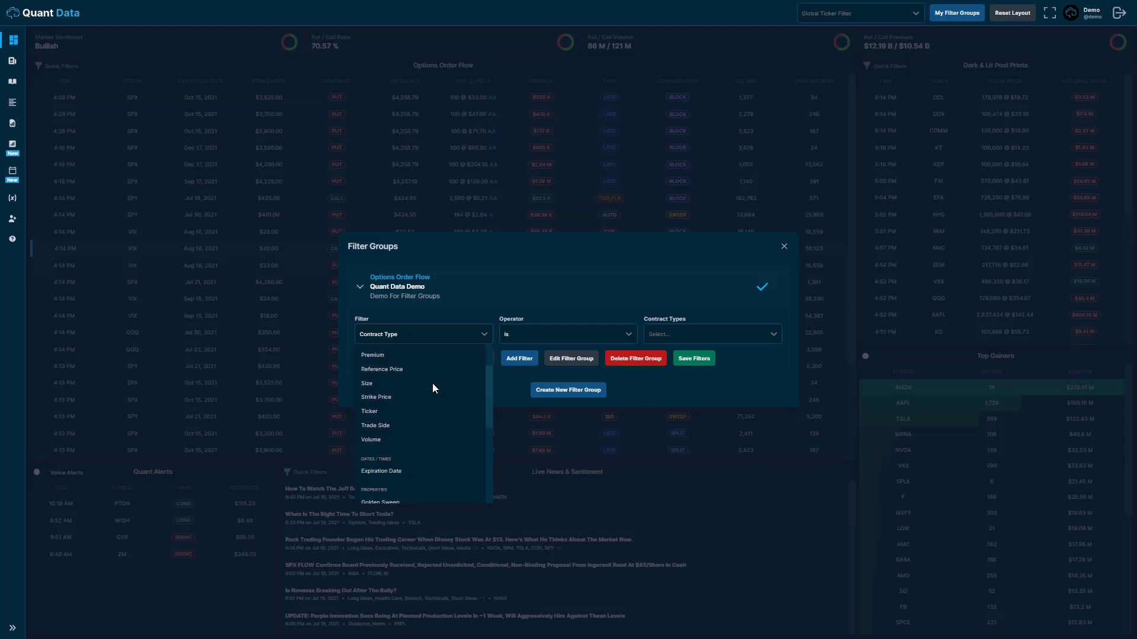
scroll(433, 383, "down", 2)
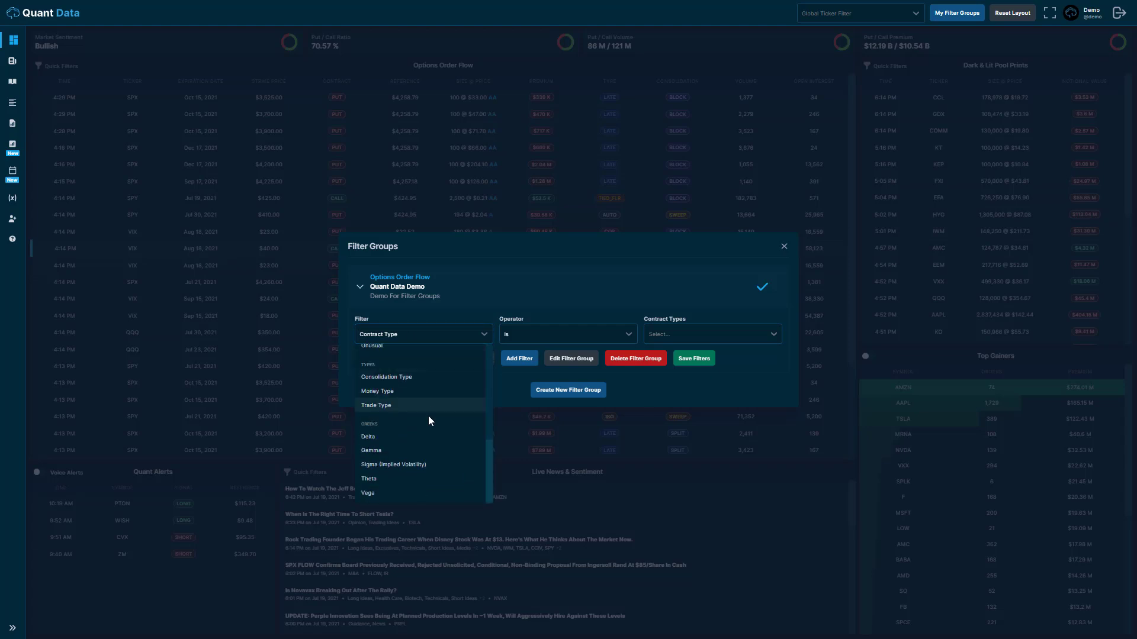
scroll(422, 431, "up", 4)
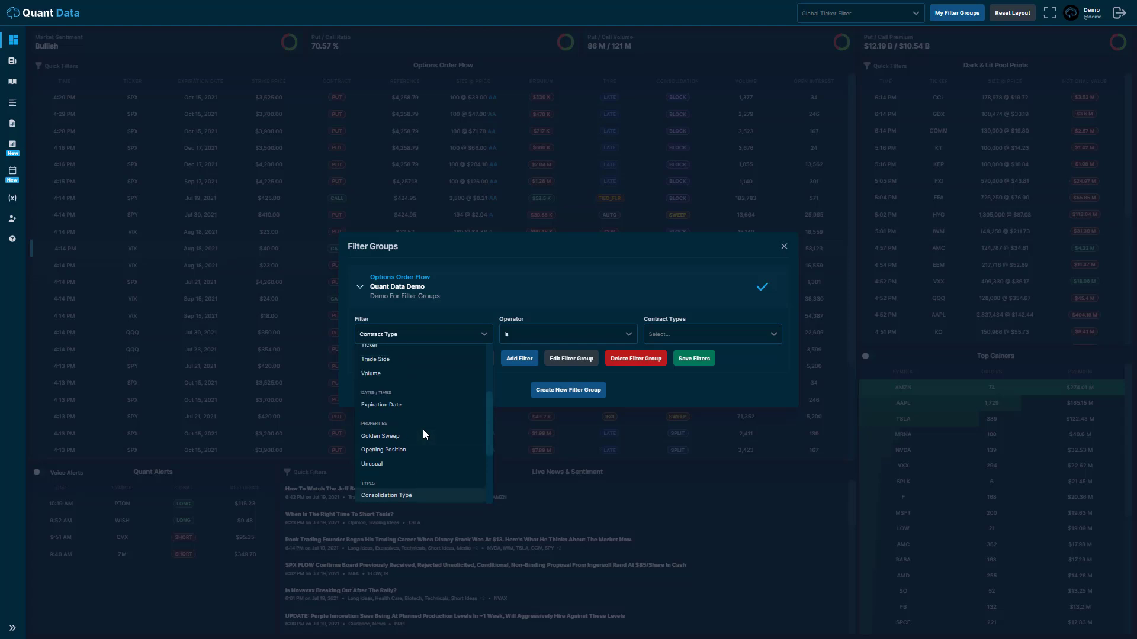
scroll(423, 431, "up", 2)
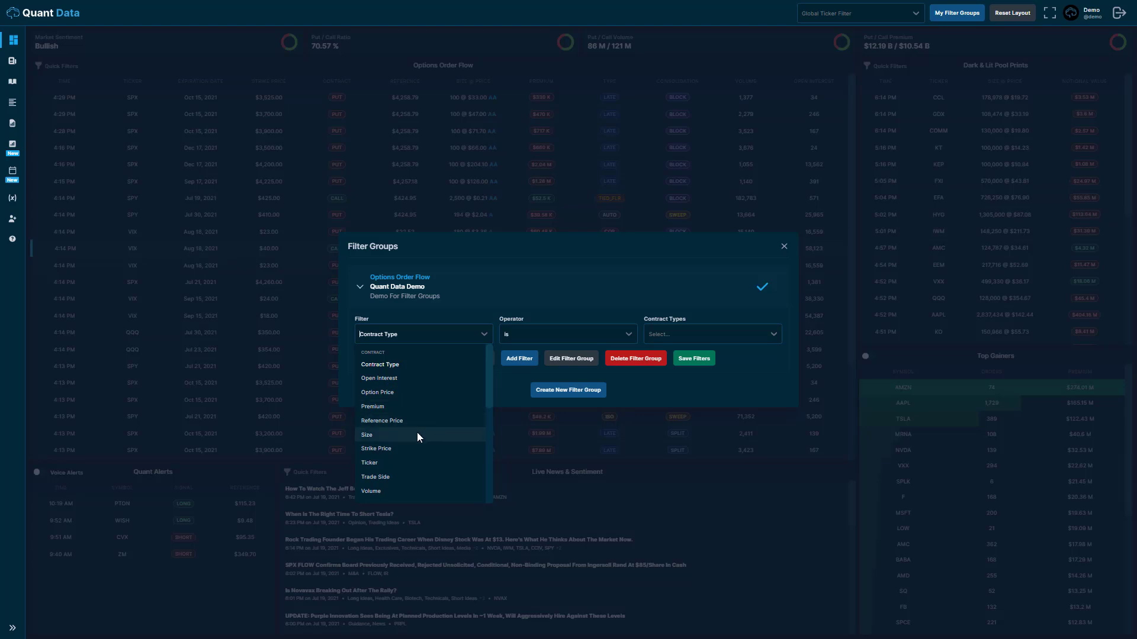
left_click(418, 435)
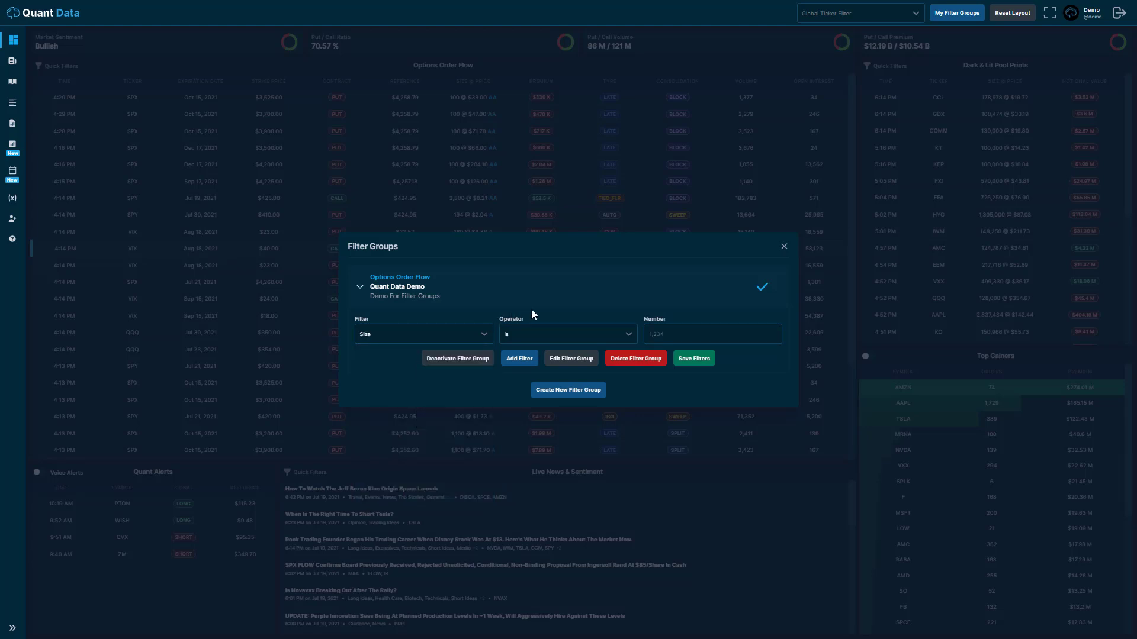
Step: Set the Size filter to "is greater than" 10,000, save the group's filters and close the filter groups
left_click(530, 334)
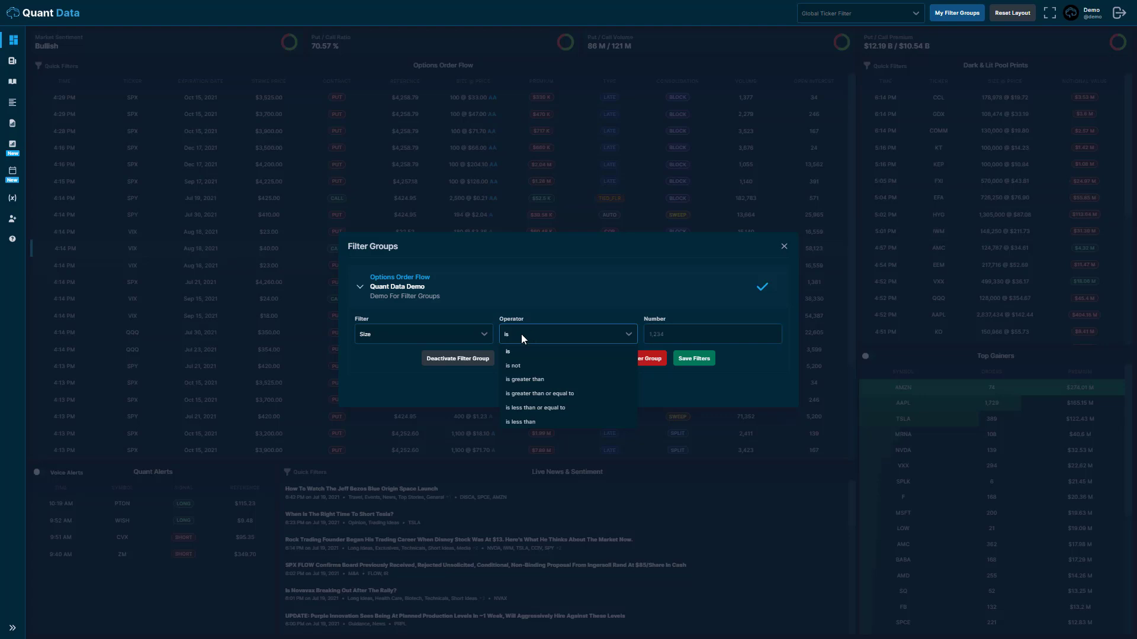
left_click(547, 379)
left_click(741, 335)
type("1")
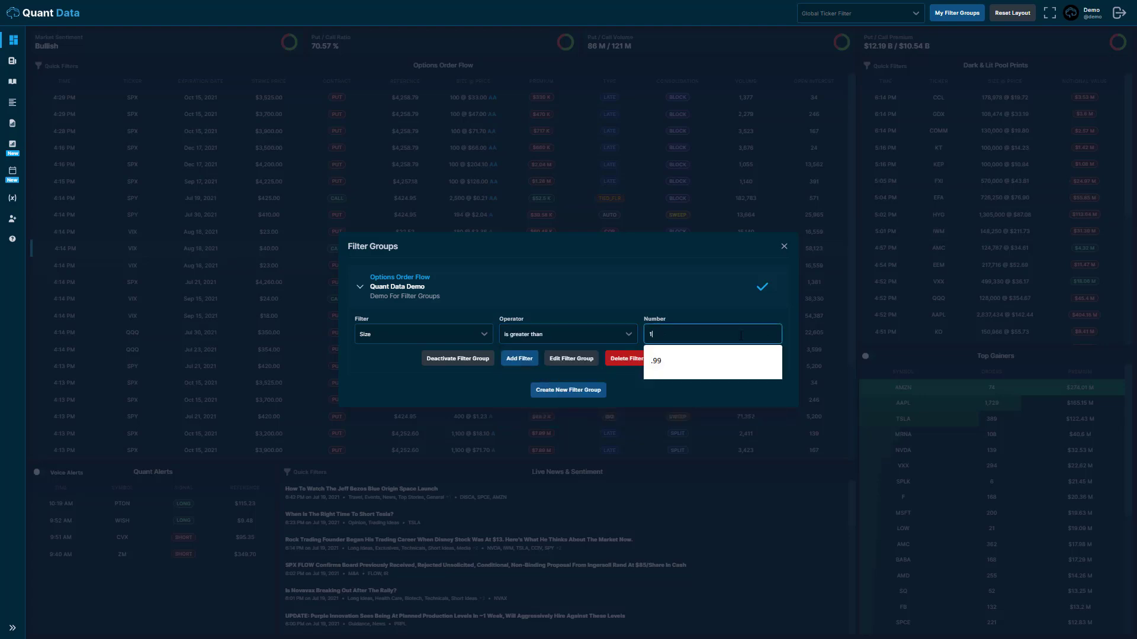
type("0,000")
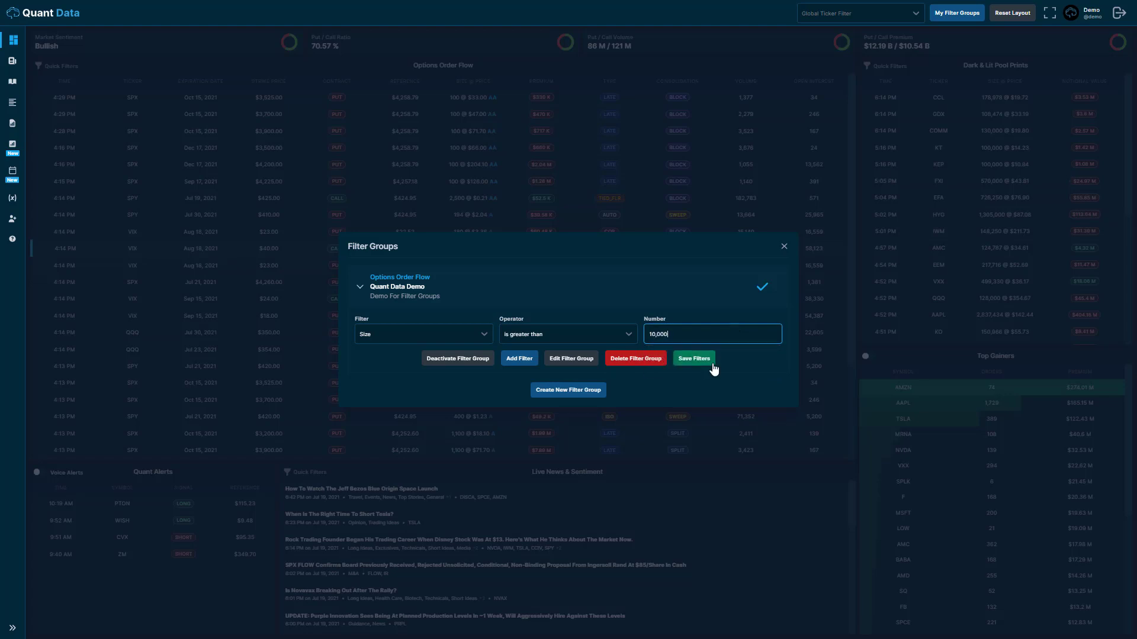
left_click(695, 361)
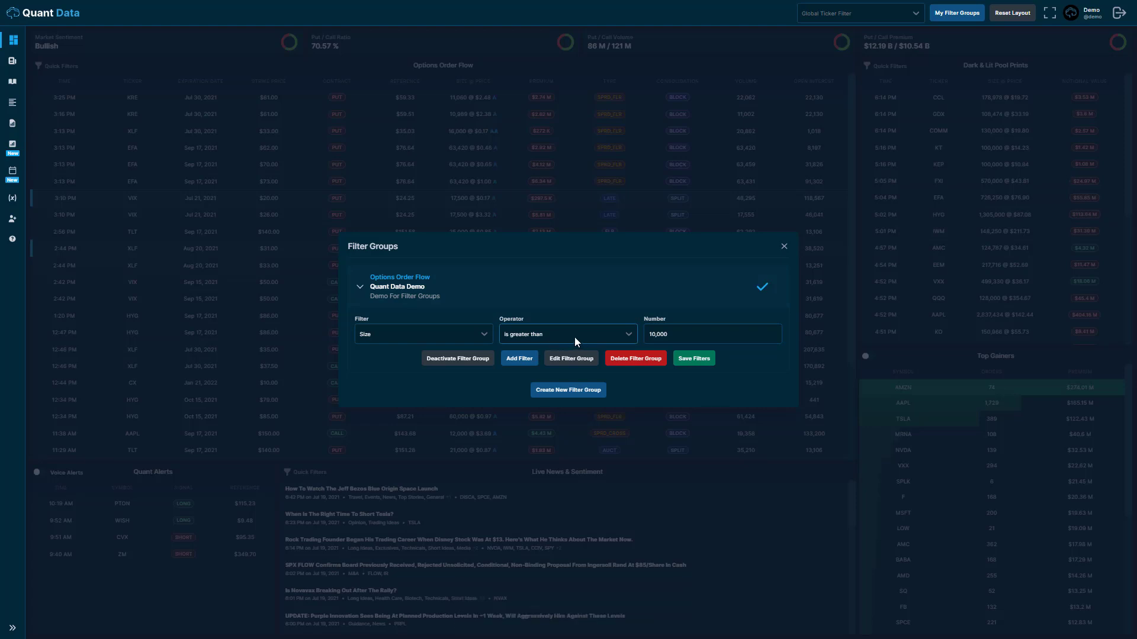
left_click(784, 247)
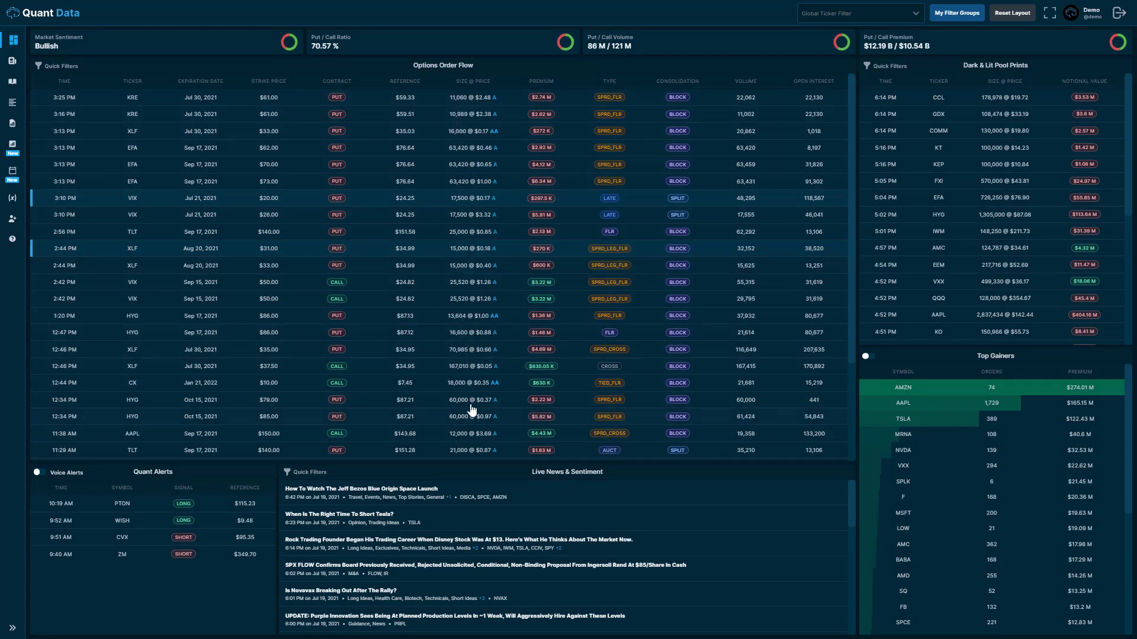
Step: Look through the Options Order Flow orders filtered by the group, and reopen the filter groups
scroll(476, 215, "down", 3)
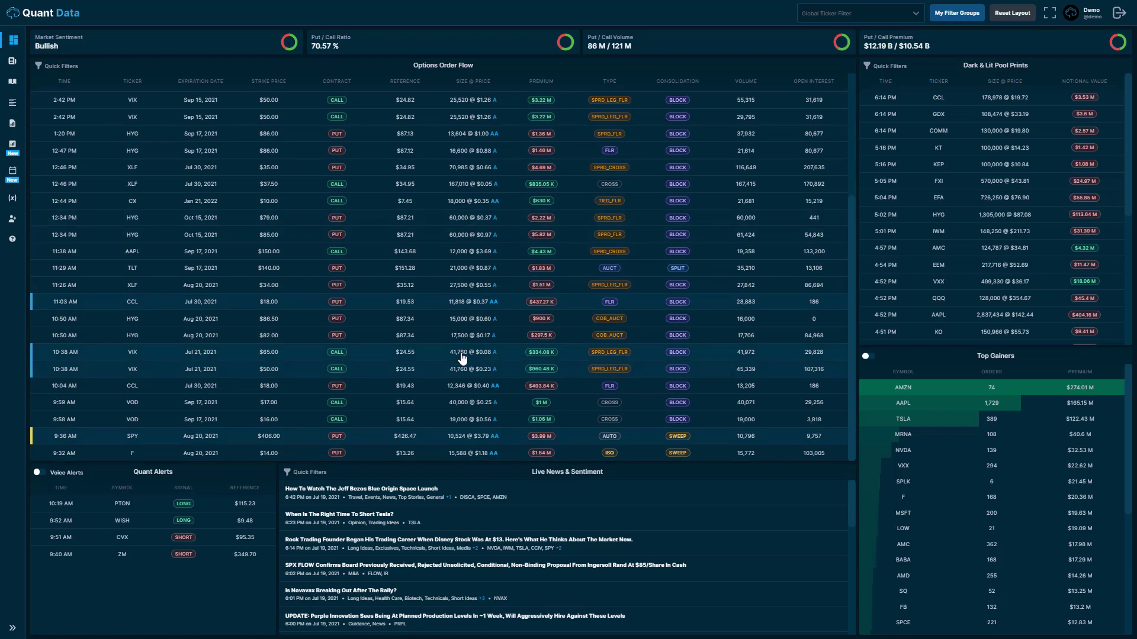
scroll(462, 355, "up", 3)
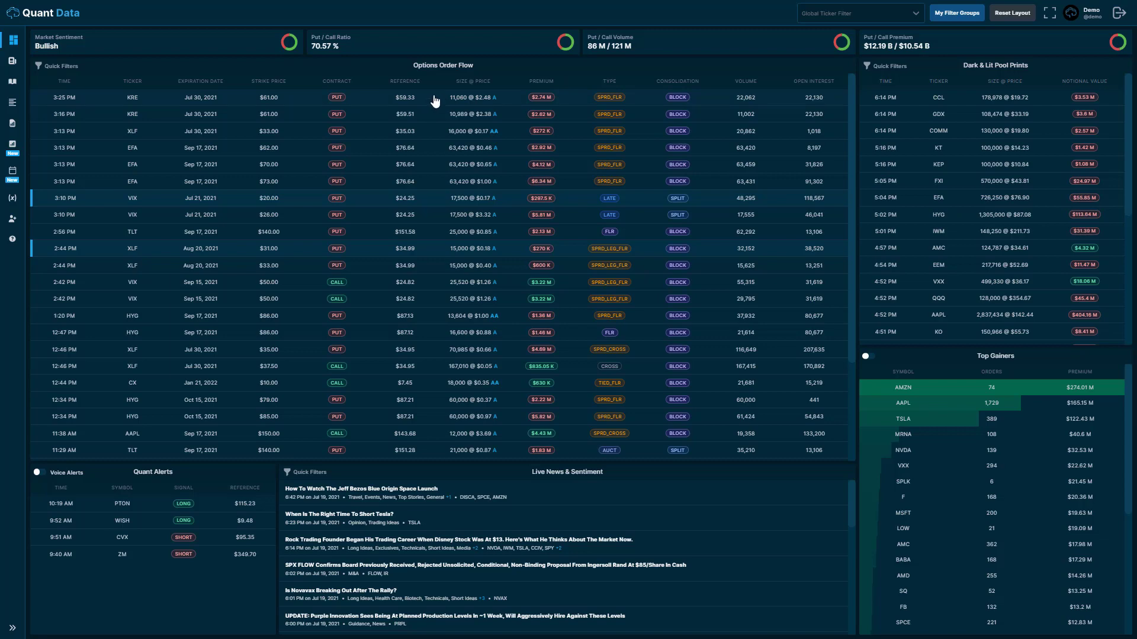
left_click(961, 18)
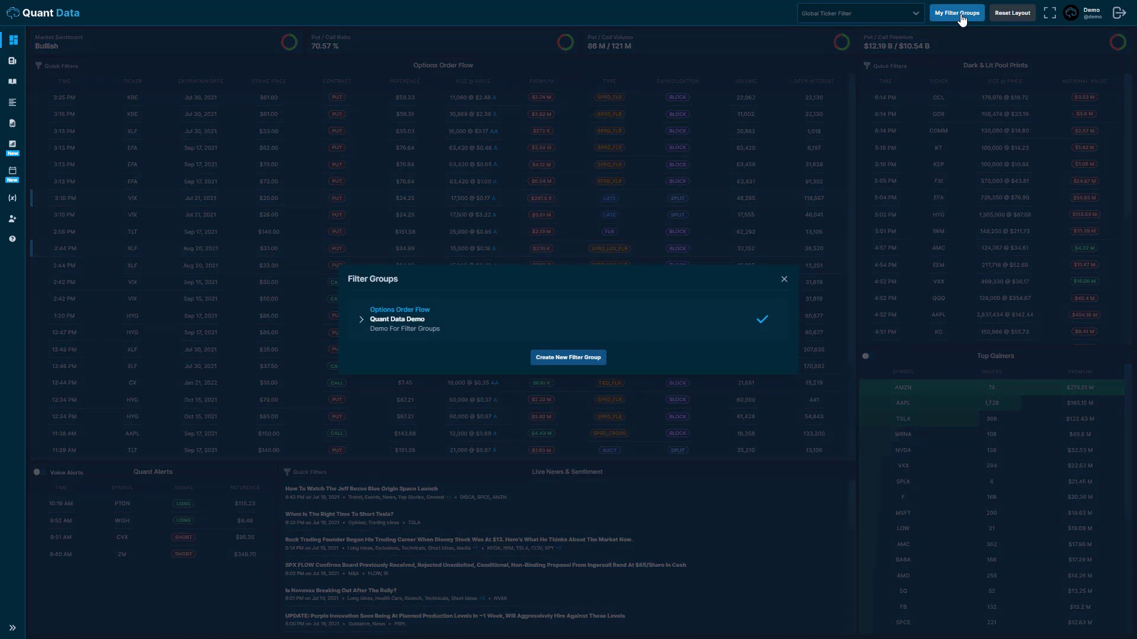
Step: Add a second filter to the Quant Data Demo group, with filter type Trade Side and operator "is"
left_click(456, 324)
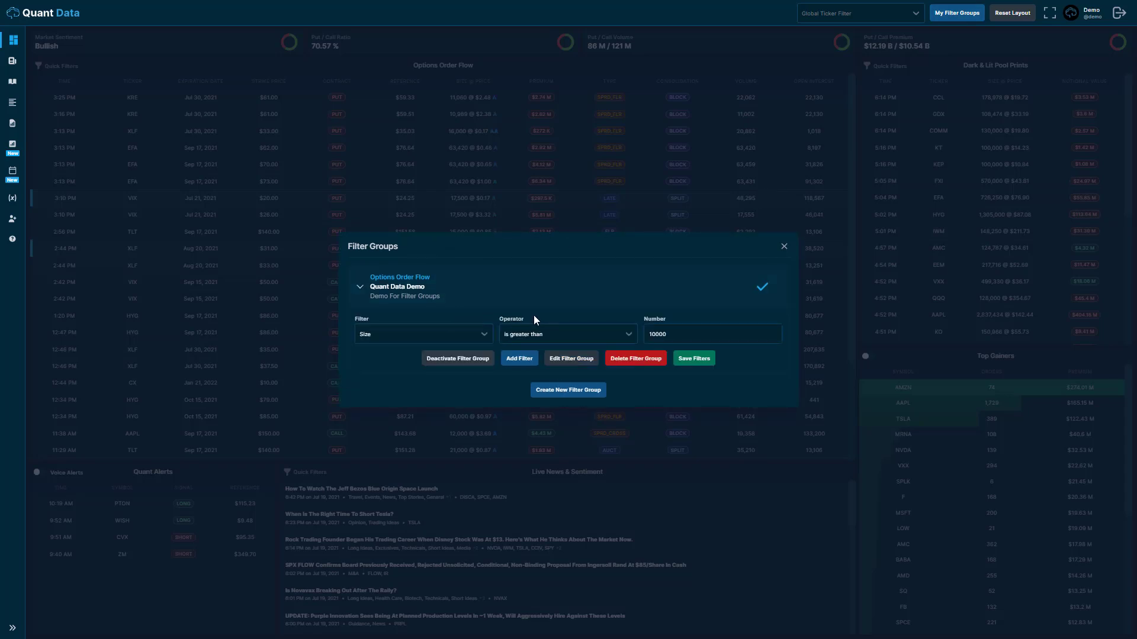
left_click(526, 361)
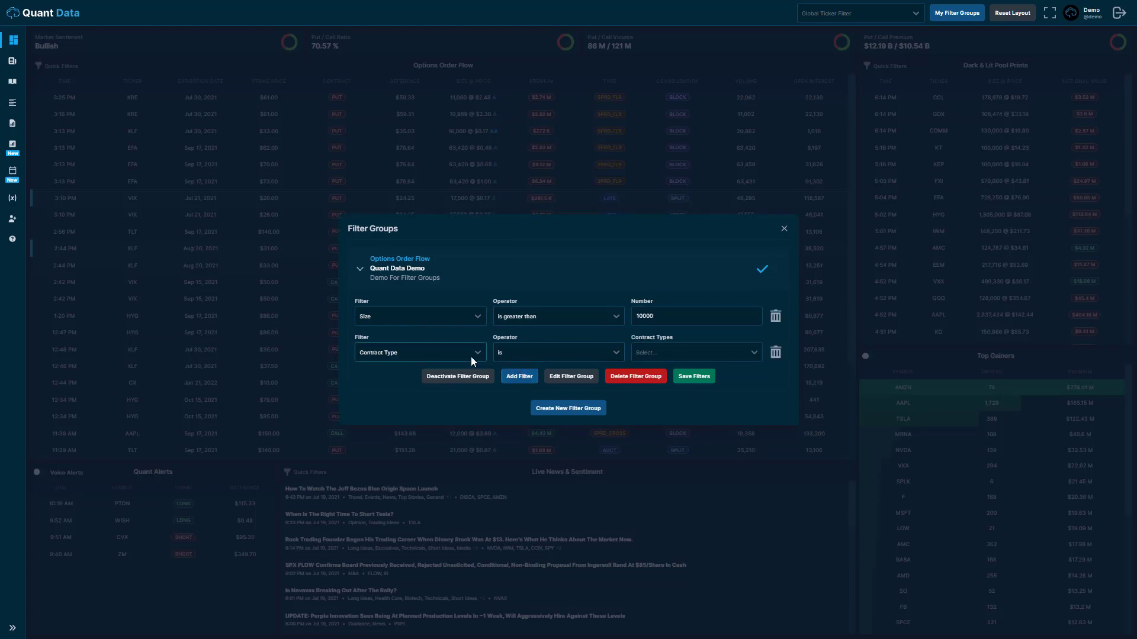
left_click(464, 354)
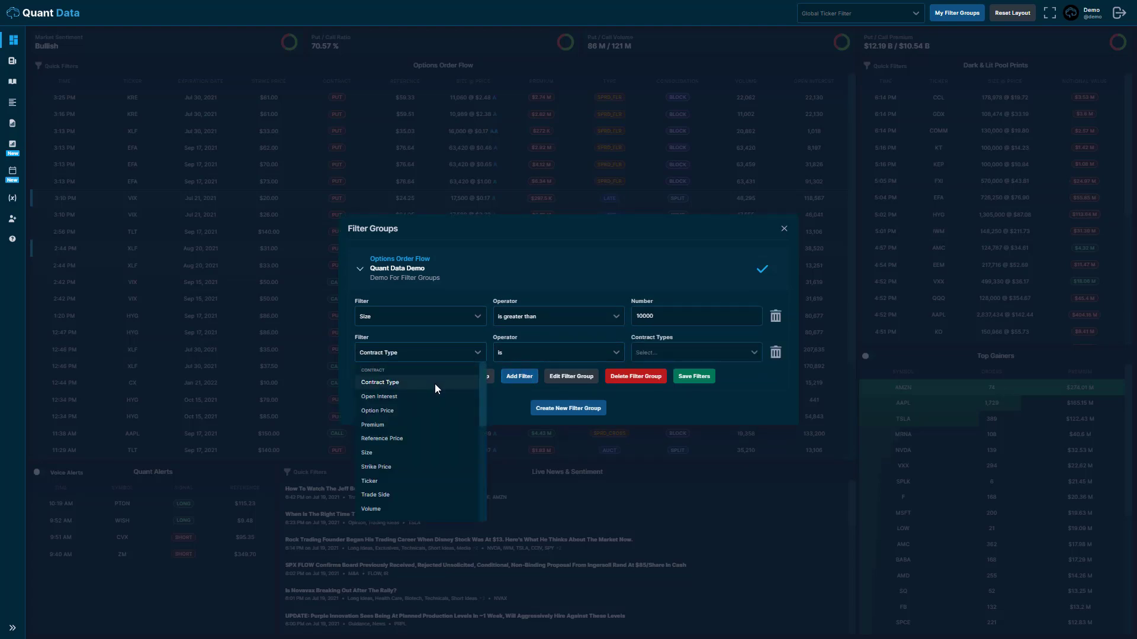
type("trade")
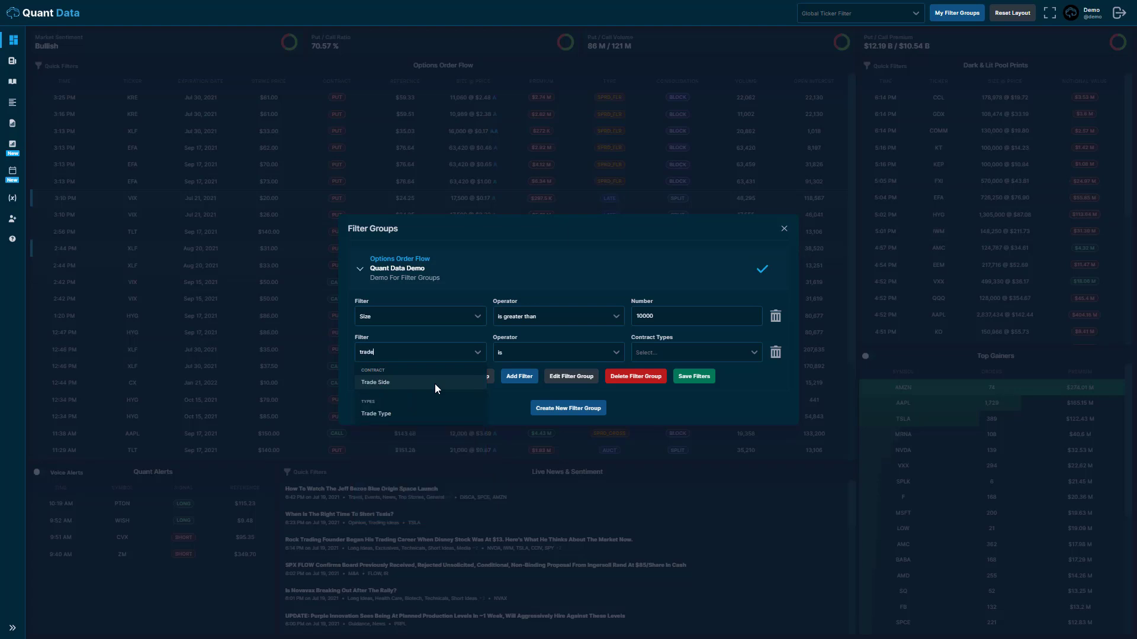
left_click(393, 385)
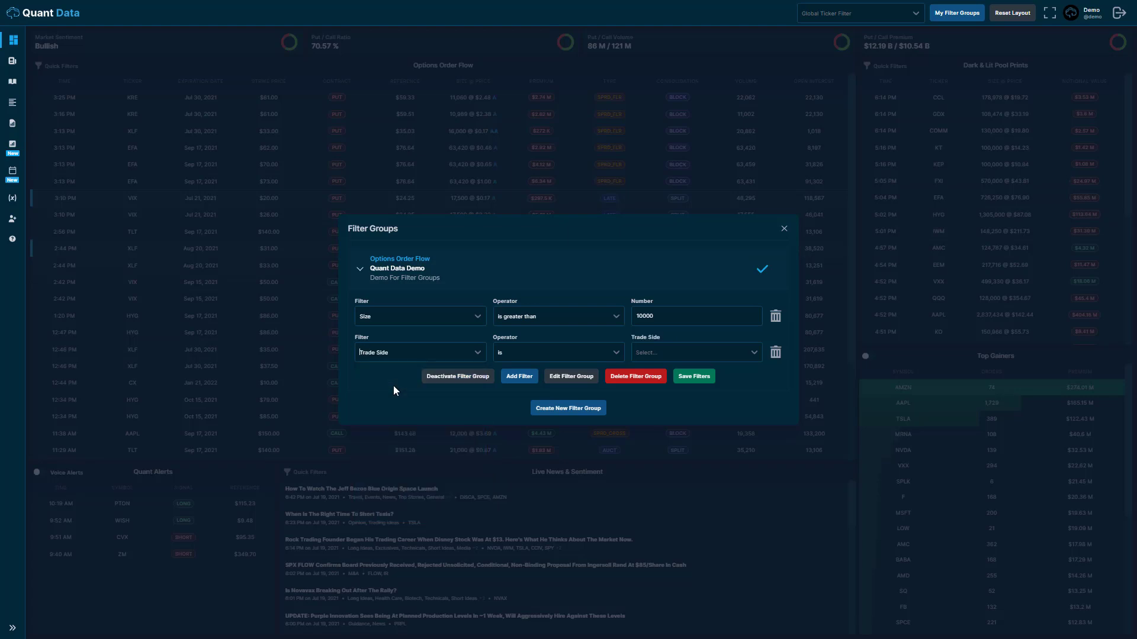
left_click(562, 350)
left_click(542, 369)
Step: Select Above Ask, Ask, Mid-Market, Bid and Below Bid as the values of the Trade Side filter
left_click(684, 353)
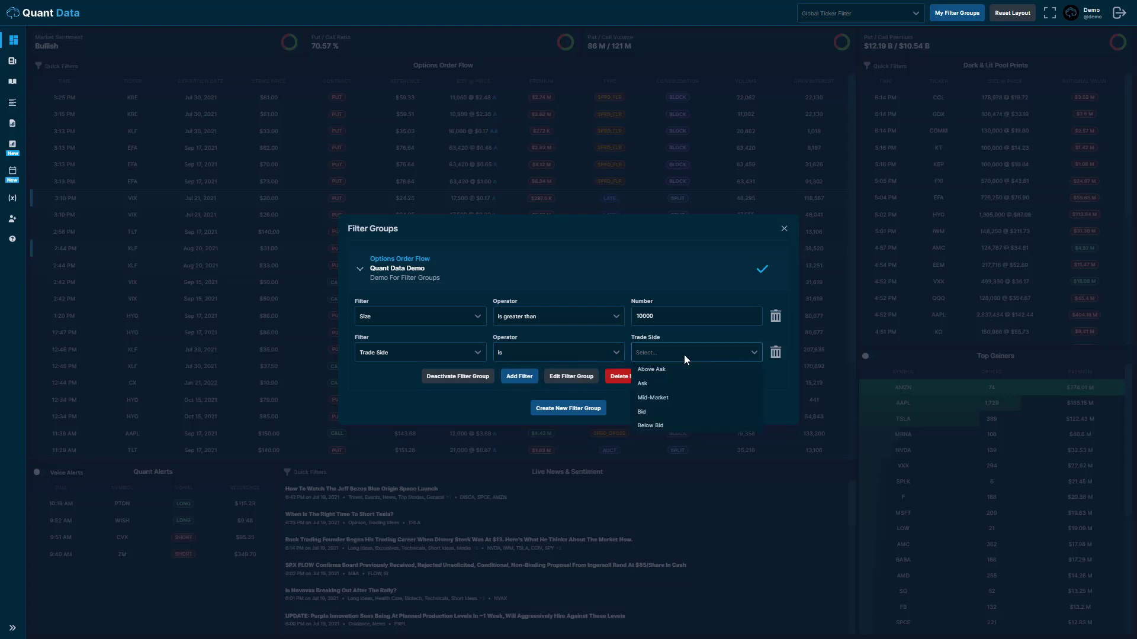
left_click(685, 370)
left_click(703, 353)
left_click(701, 368)
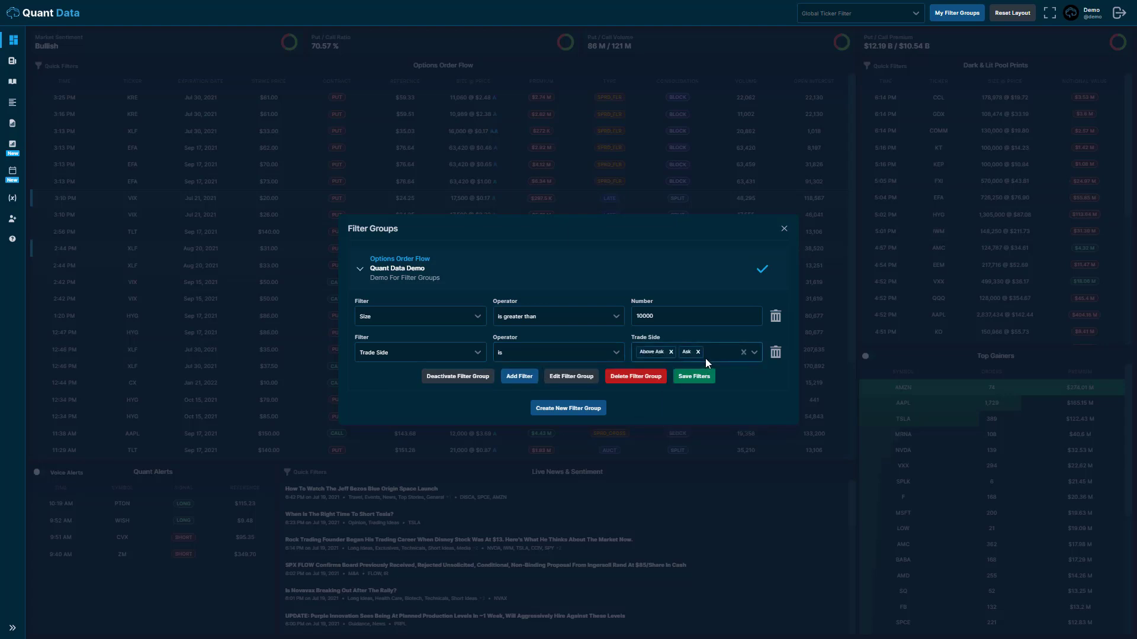
left_click(705, 358)
left_click(705, 367)
left_click(710, 361)
left_click(705, 371)
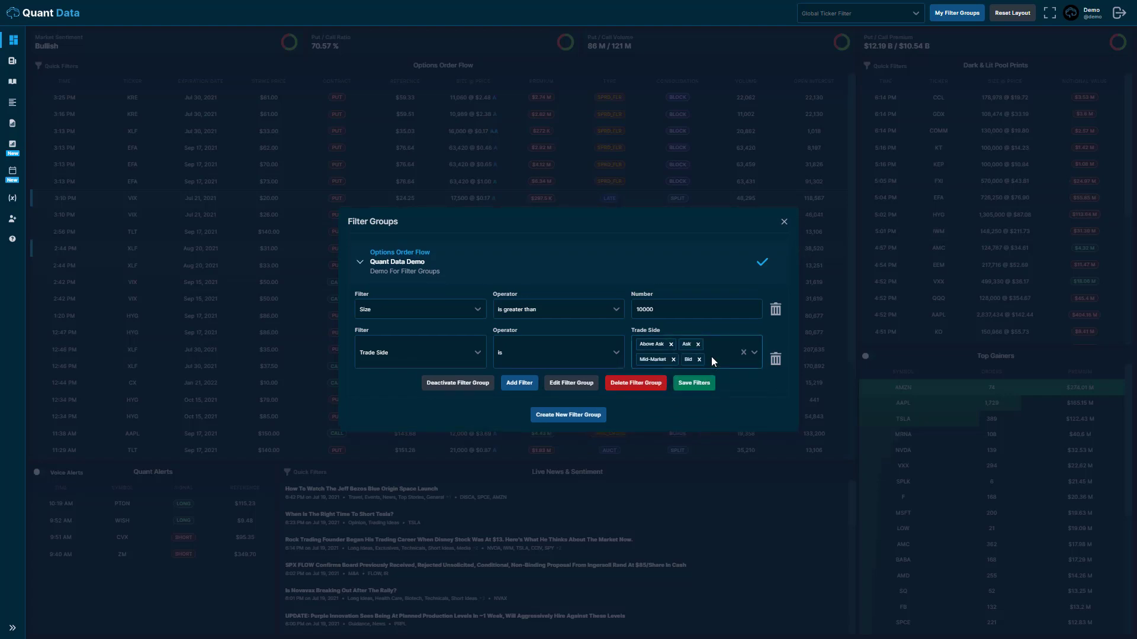
left_click(711, 357)
left_click(707, 374)
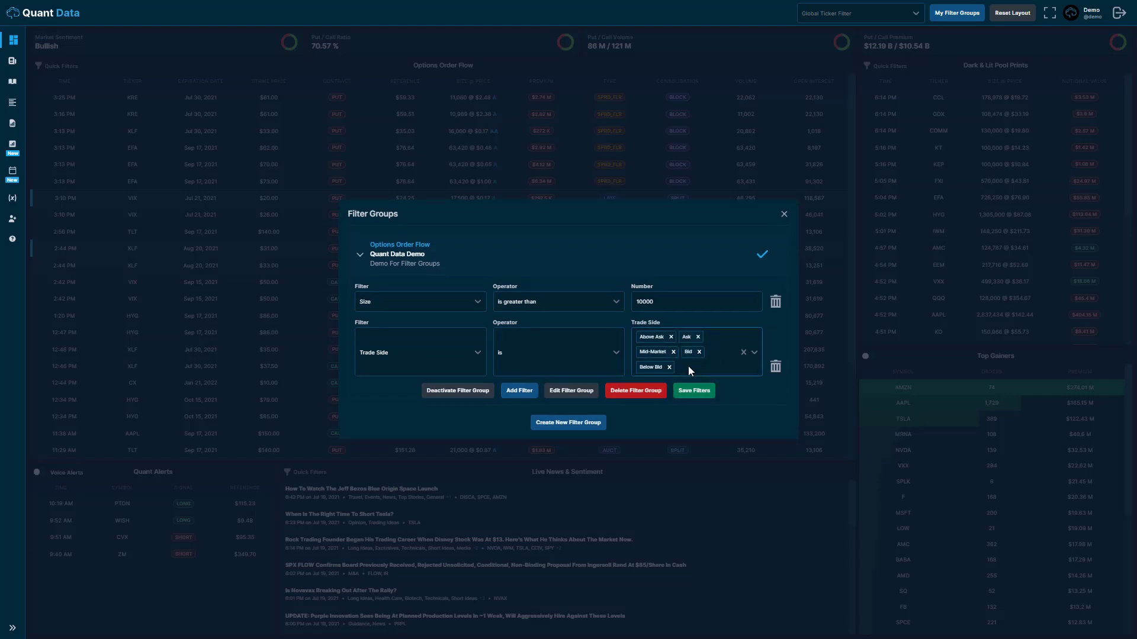
Step: Save the Quant Data Demo group's filters, review the selected trade sides and close the filter groups
left_click(684, 379)
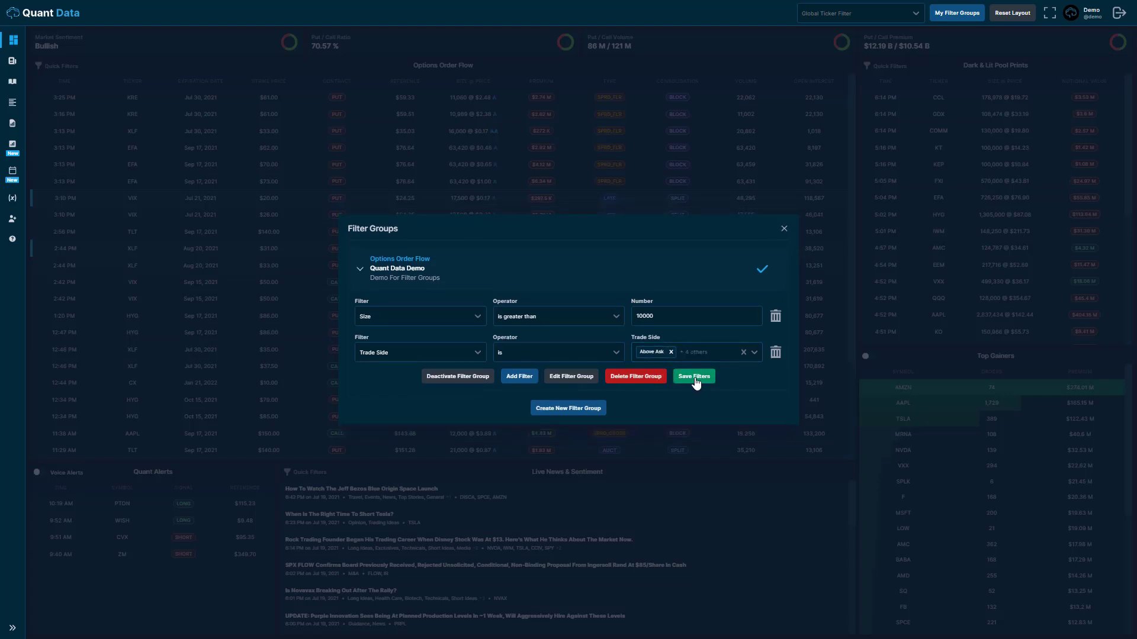
left_click(695, 380)
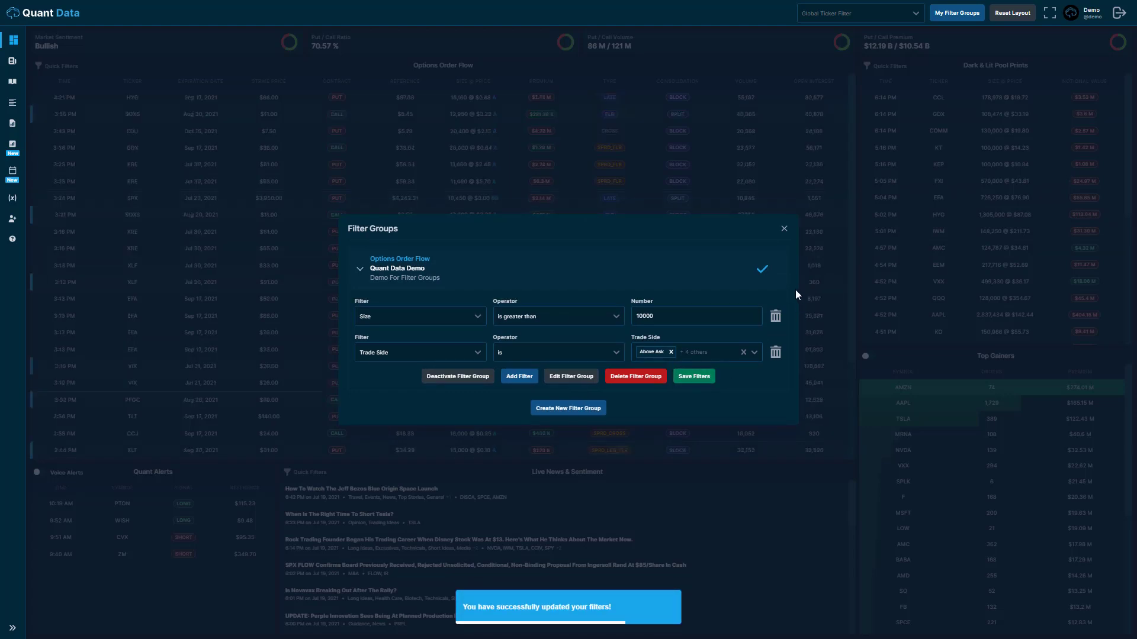
left_click(727, 354)
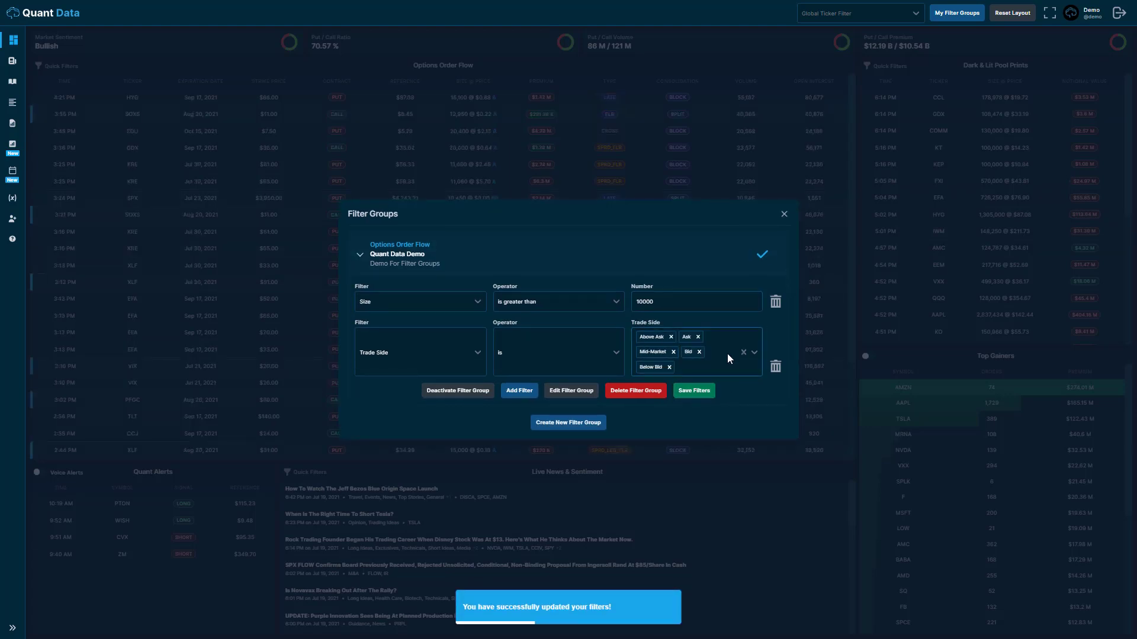
left_click(751, 393)
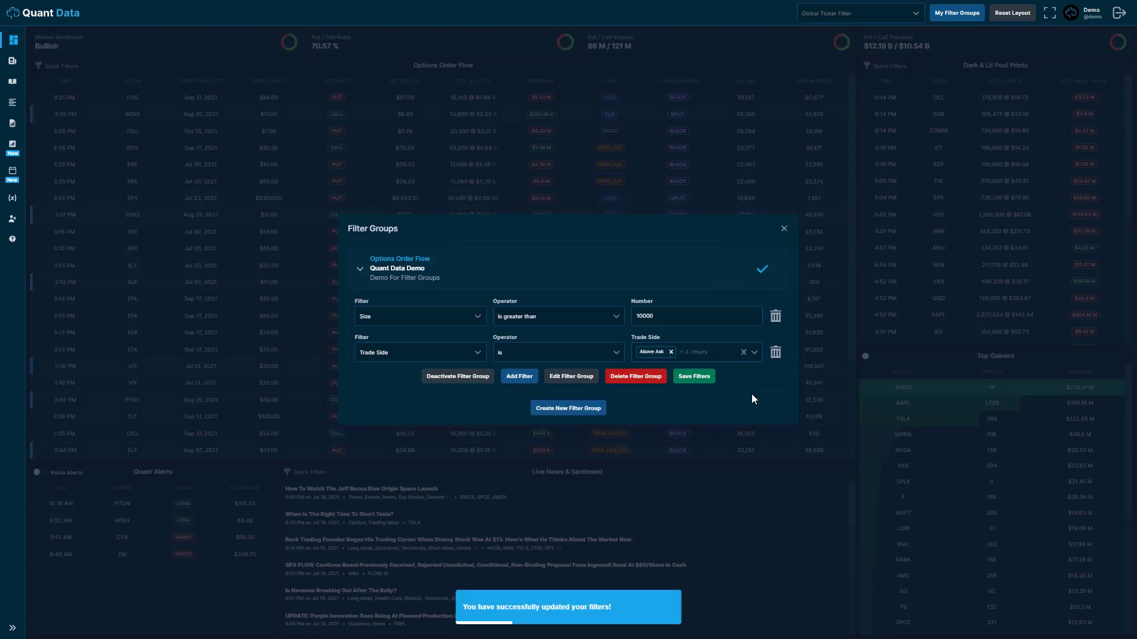
left_click(788, 231)
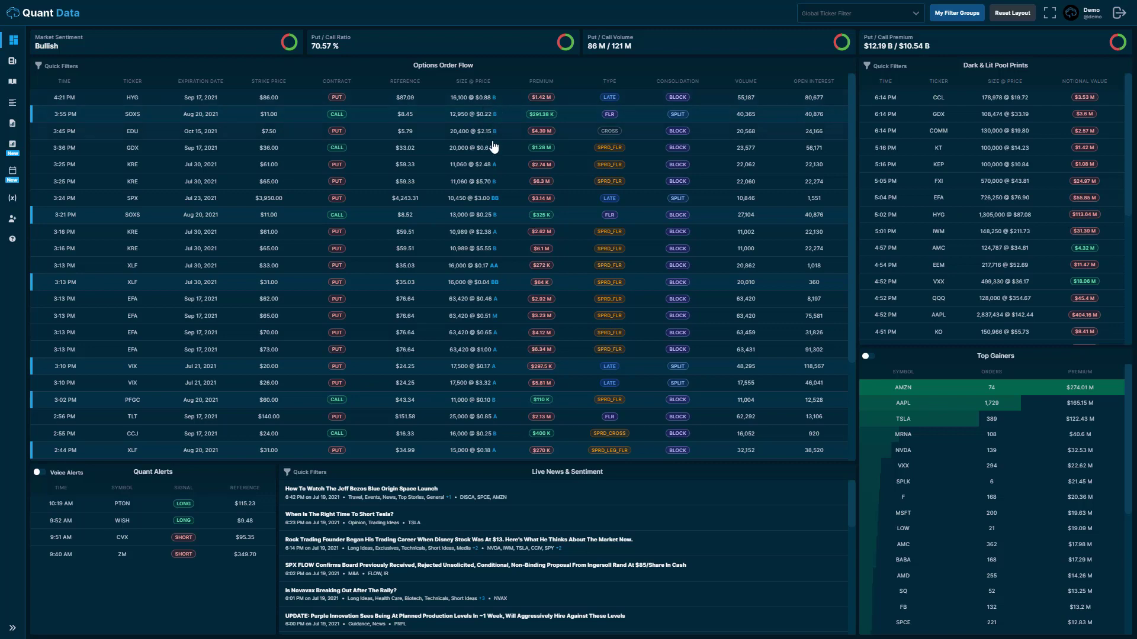
Step: Look through the filtered Options Order Flow orders and review the filters in the Quant Data Demo group
scroll(505, 200, "down", 6)
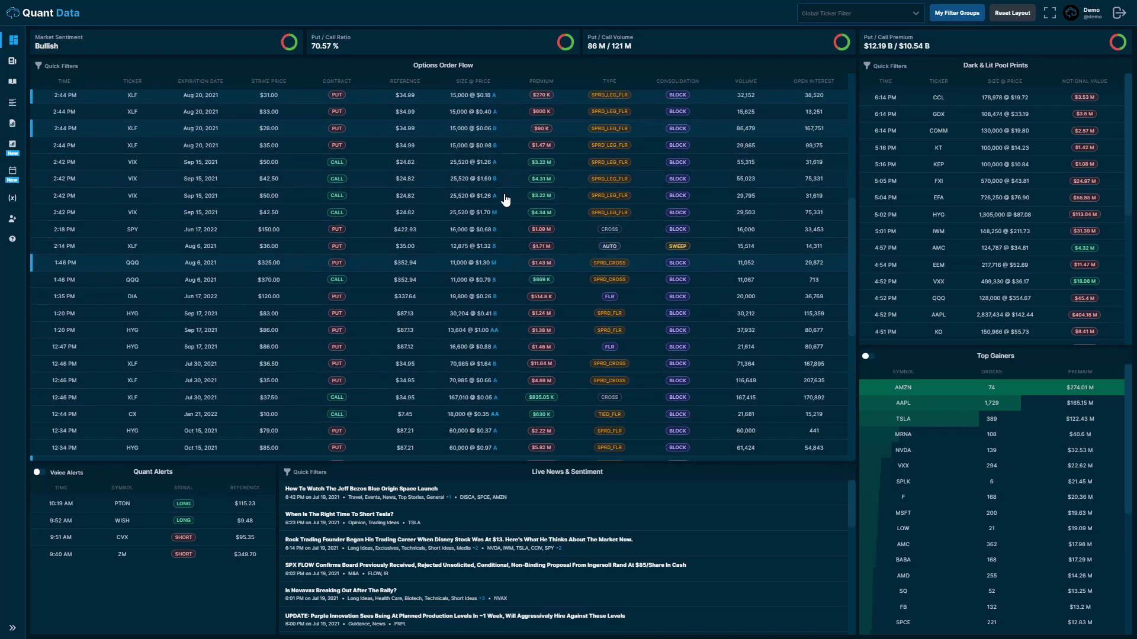
scroll(505, 200, "down", 7)
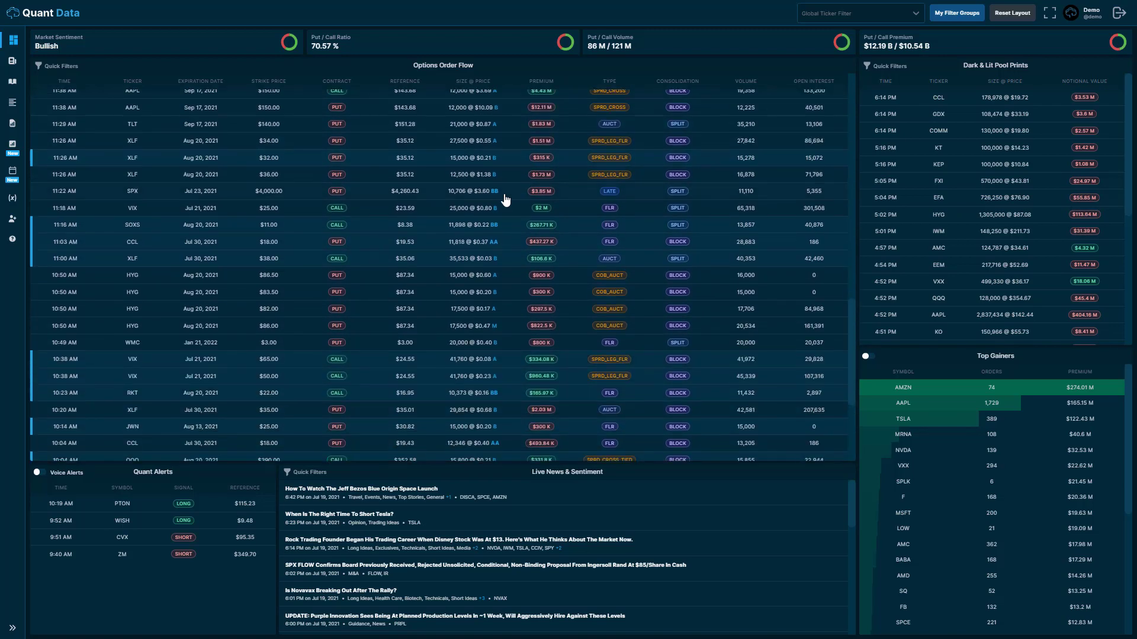
scroll(505, 200, "up", 13)
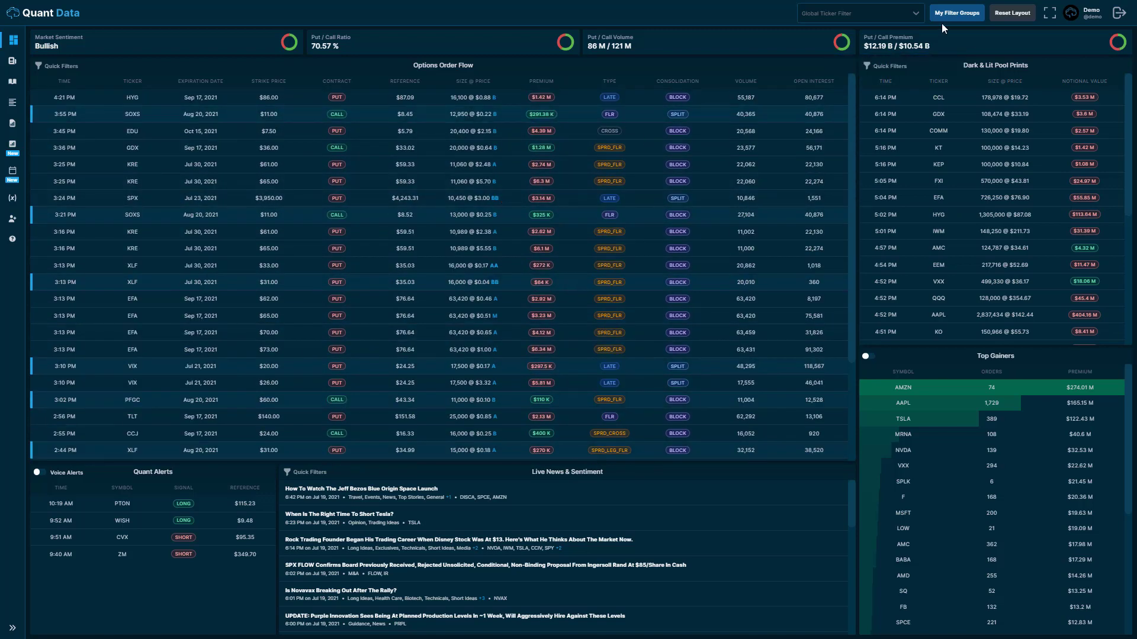
left_click(954, 13)
left_click(477, 315)
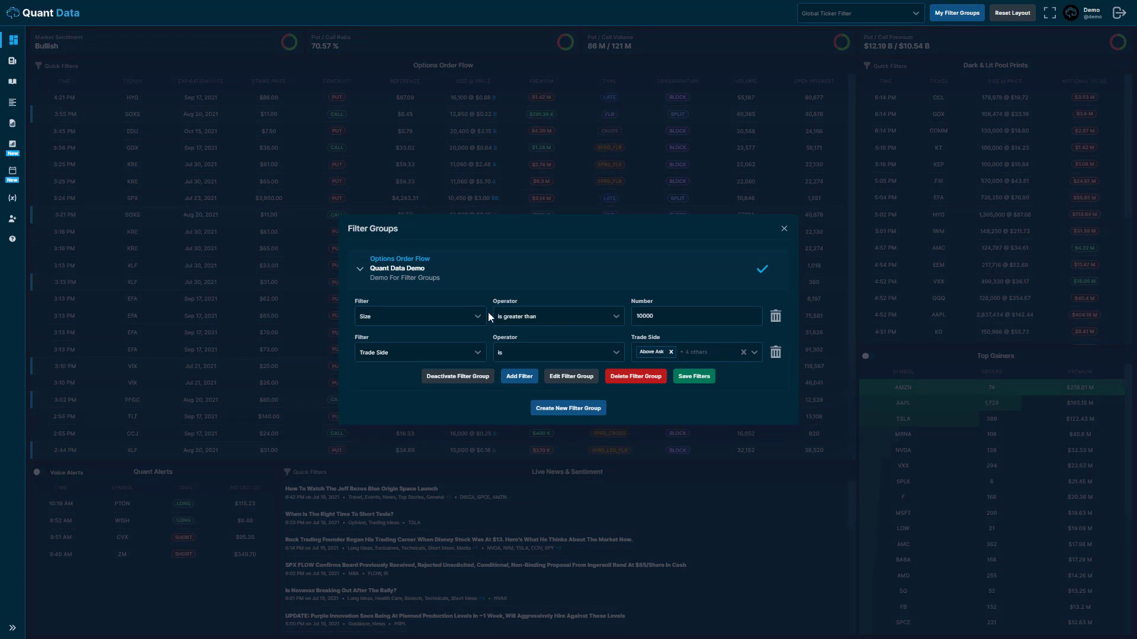
left_click(785, 230)
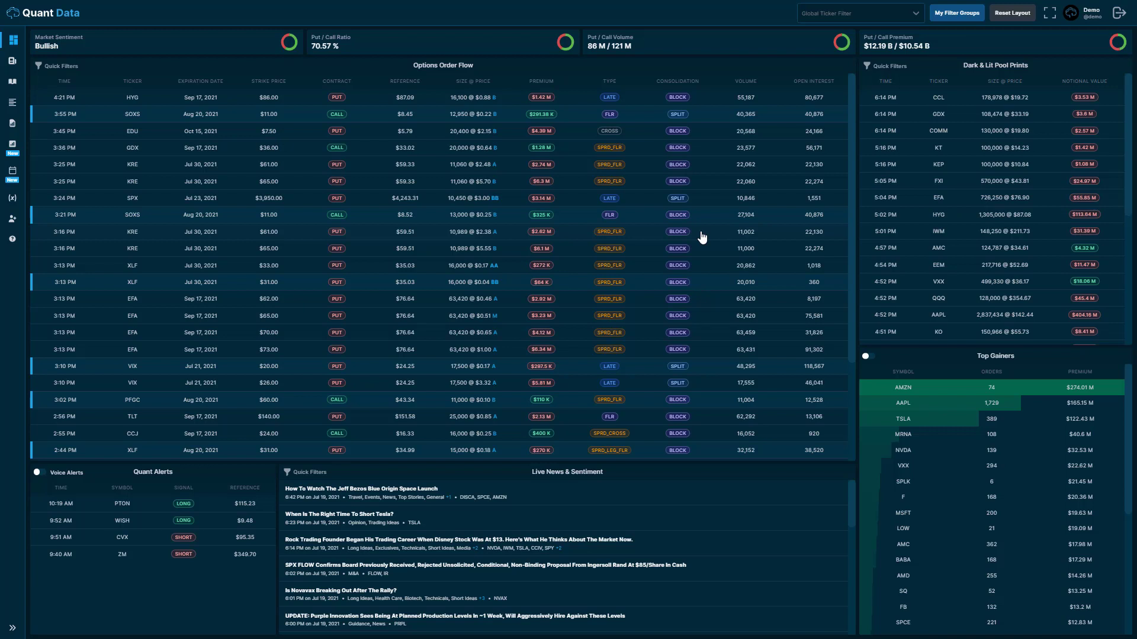
Step: Open the filter groups from the Options Order Flow quick filters and expand the Quant Data Demo group
left_click(59, 66)
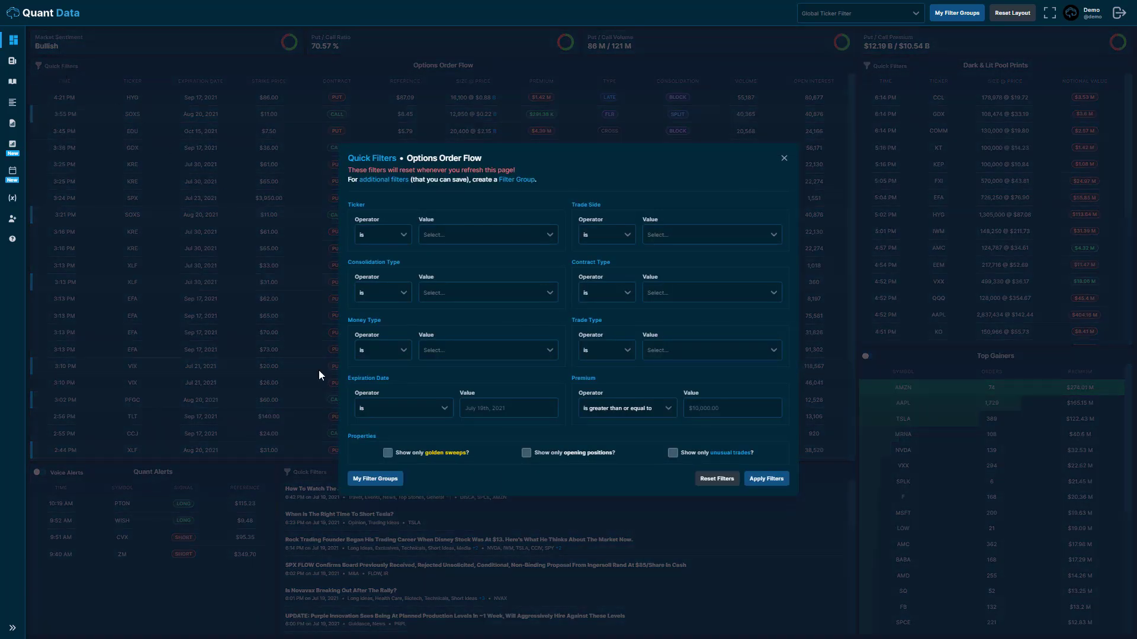
left_click(373, 479)
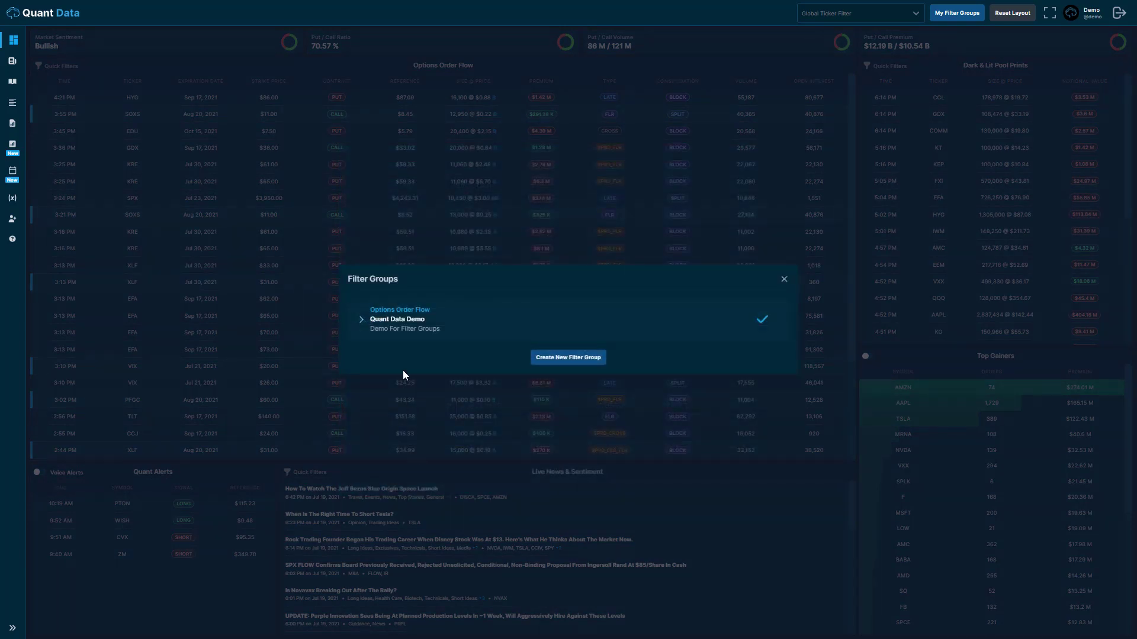
left_click(446, 324)
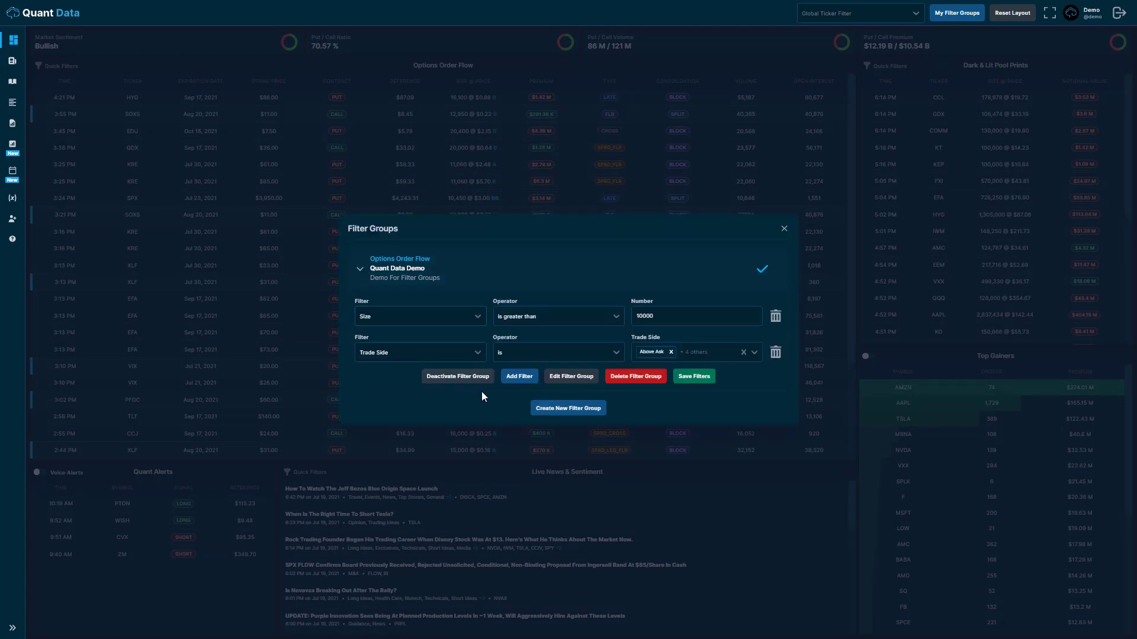
Step: Add another filter row to the group, examine all available filter types without choosing one, and collapse the group
left_click(513, 382)
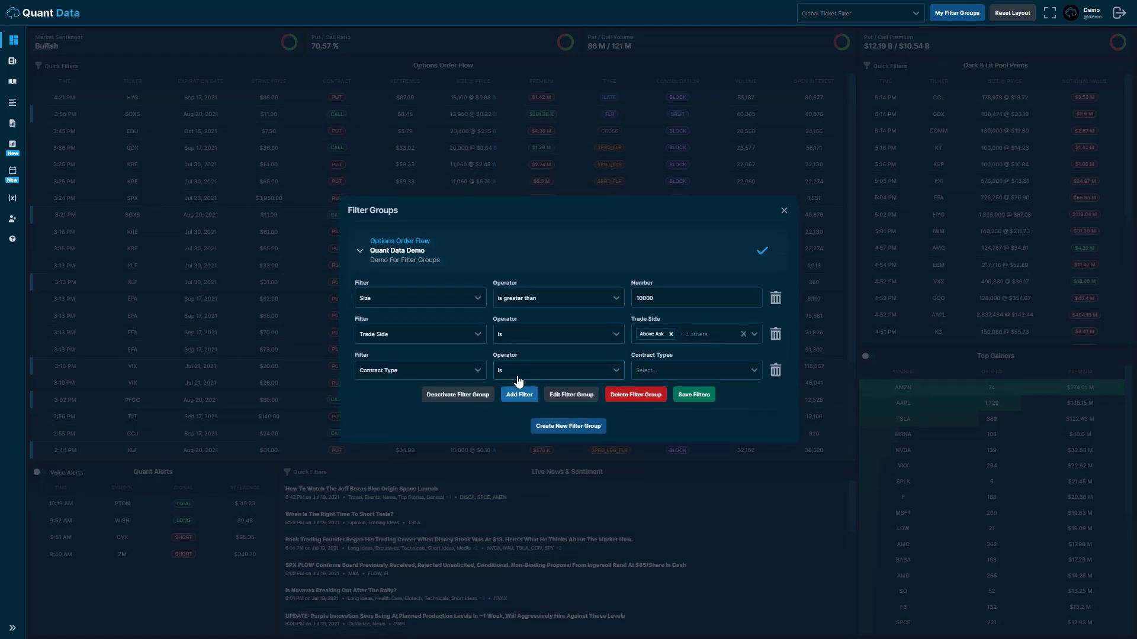
left_click(474, 370)
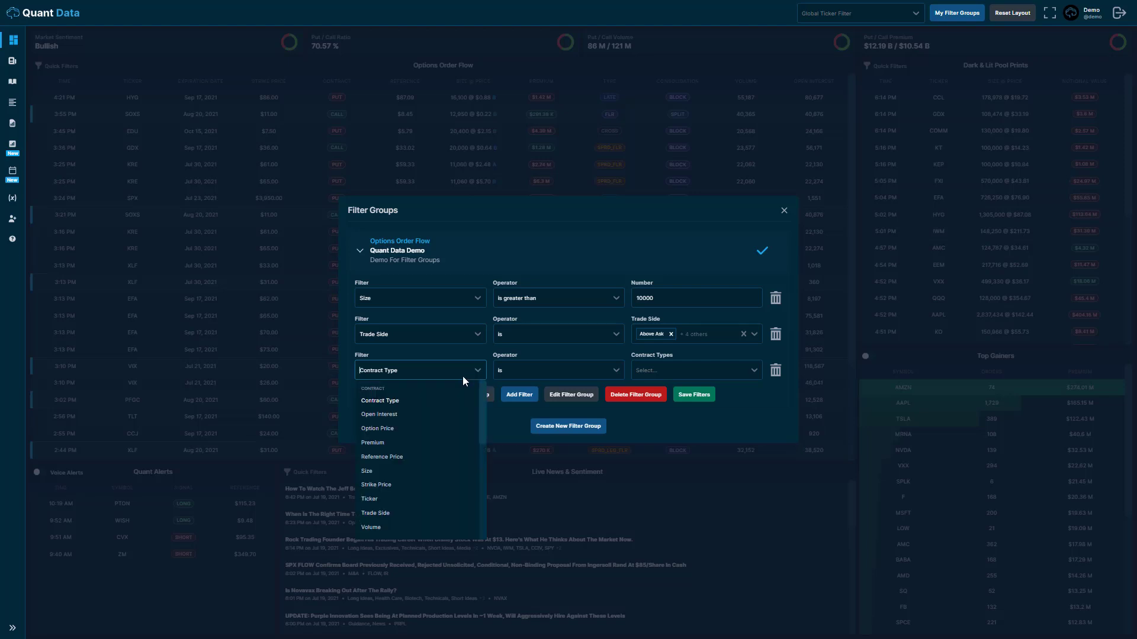
scroll(440, 399, "down", 5)
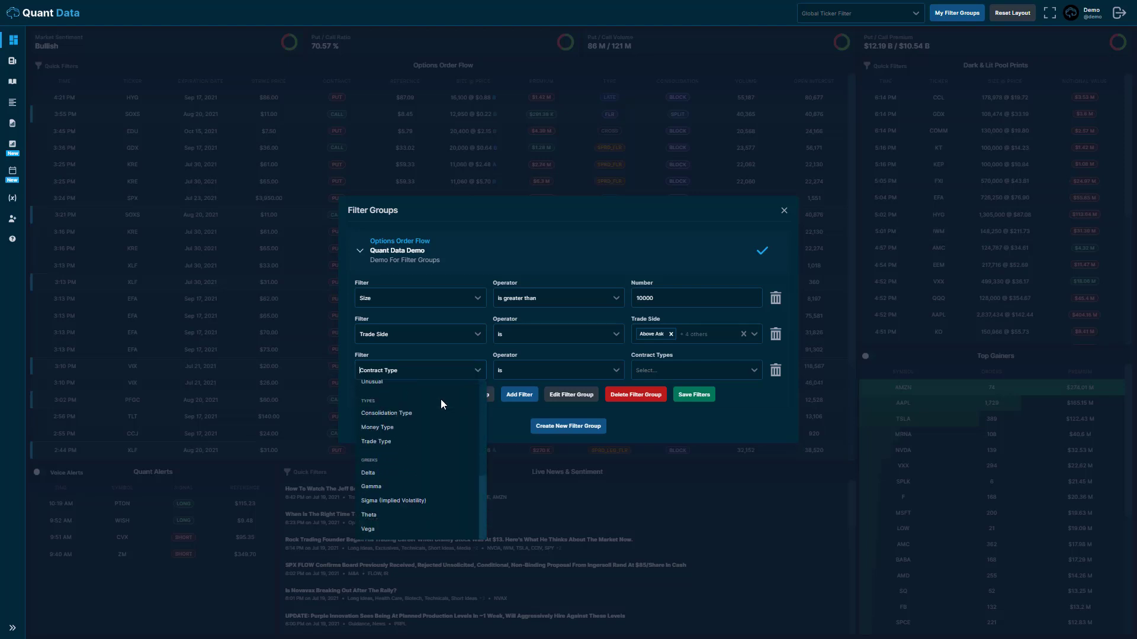
scroll(433, 436, "up", 5)
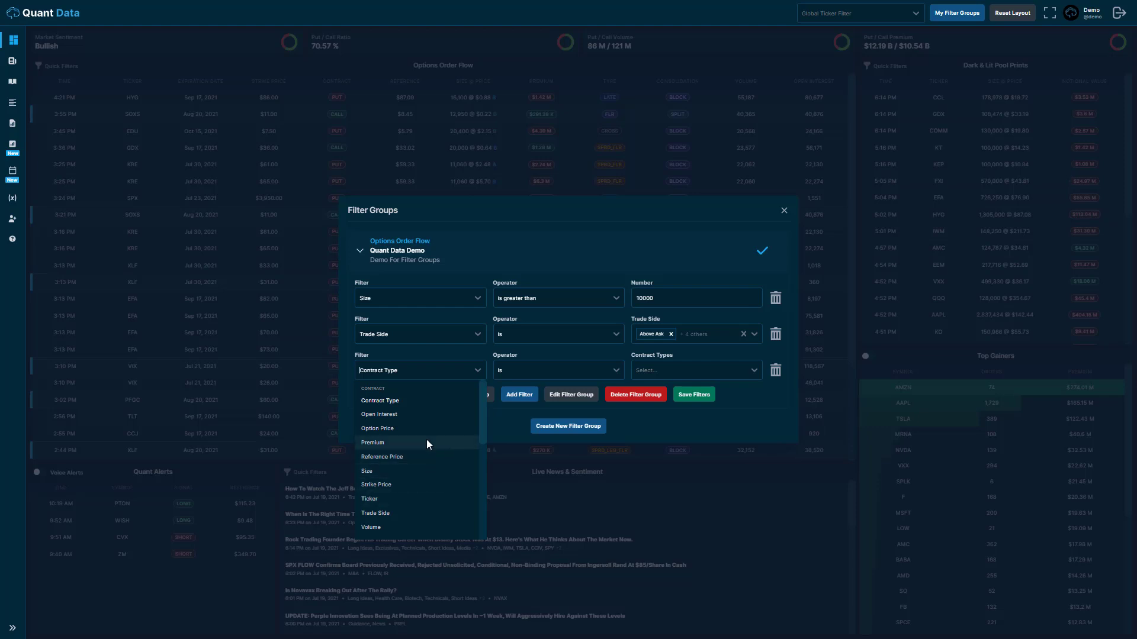
scroll(427, 442, "down", 1)
scroll(427, 450, "down", 1)
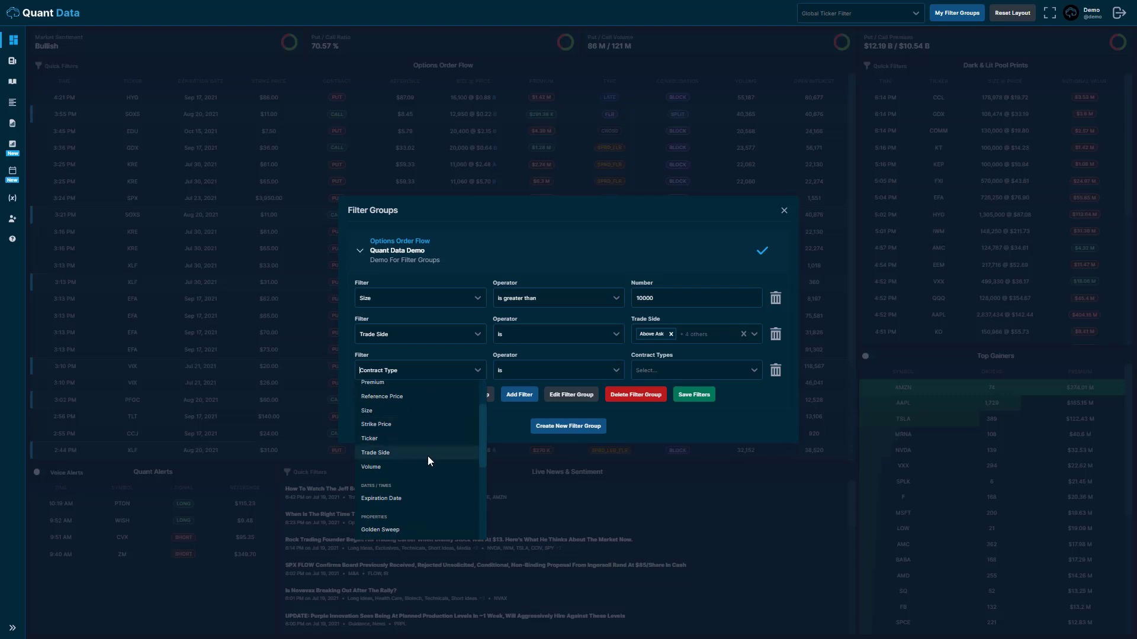
scroll(427, 453, "down", 1)
scroll(428, 451, "up", 1)
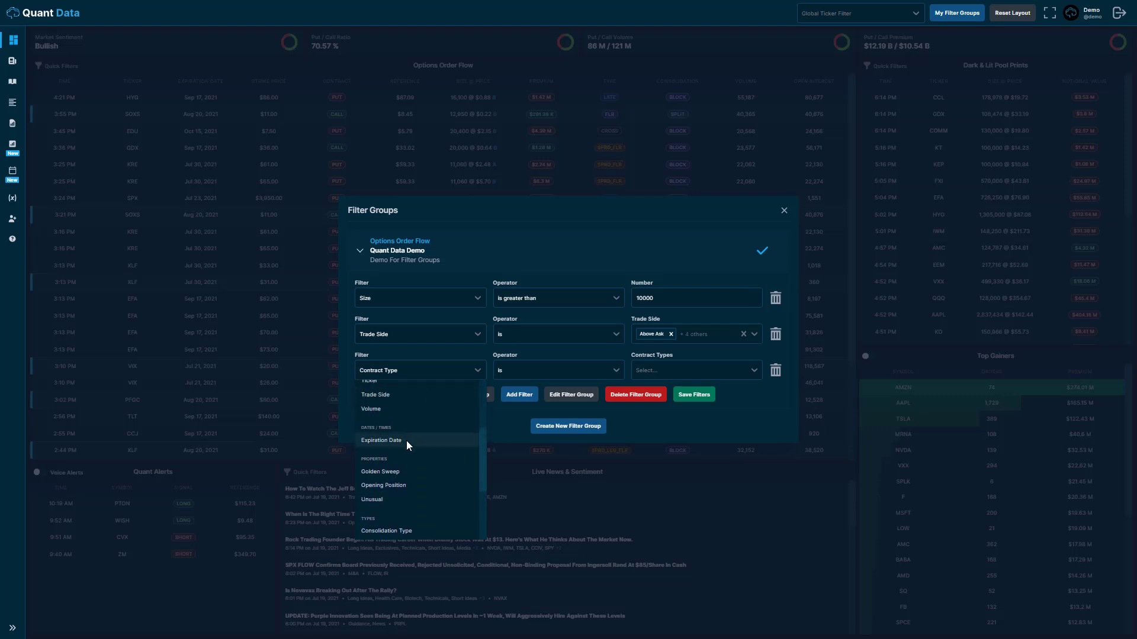
scroll(419, 415, "down", 1)
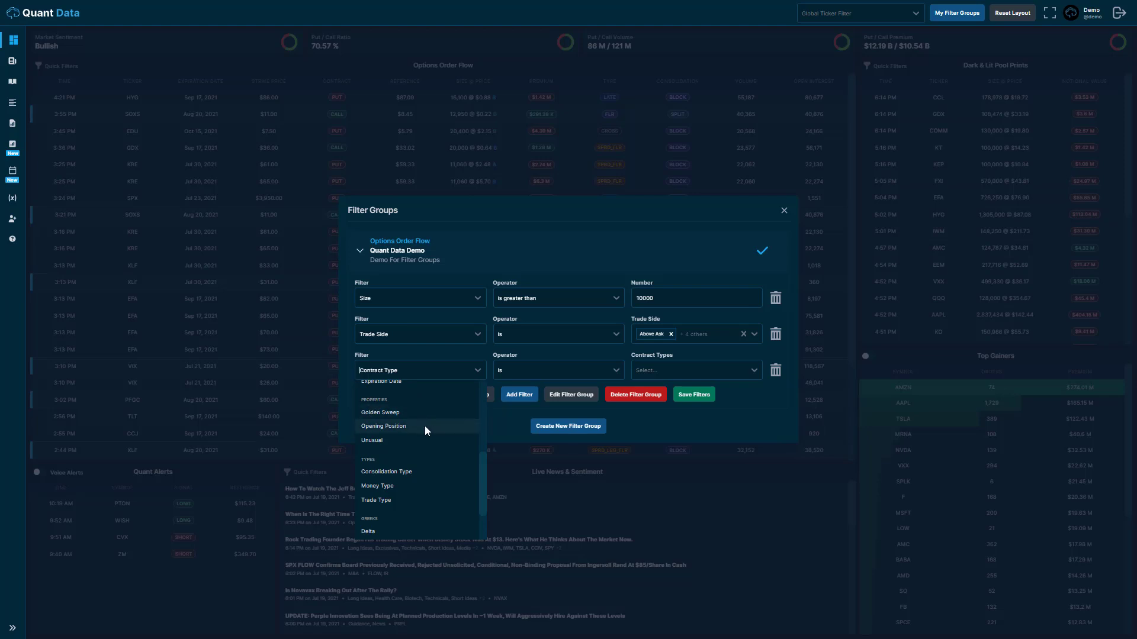
scroll(422, 436, "down", 1)
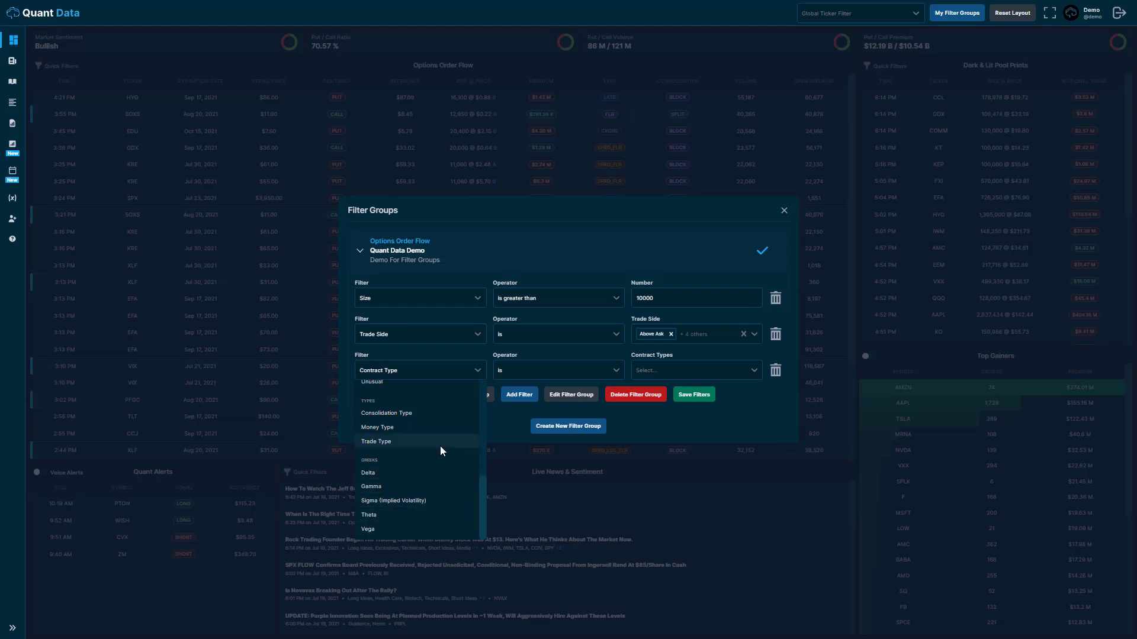
left_click(476, 371)
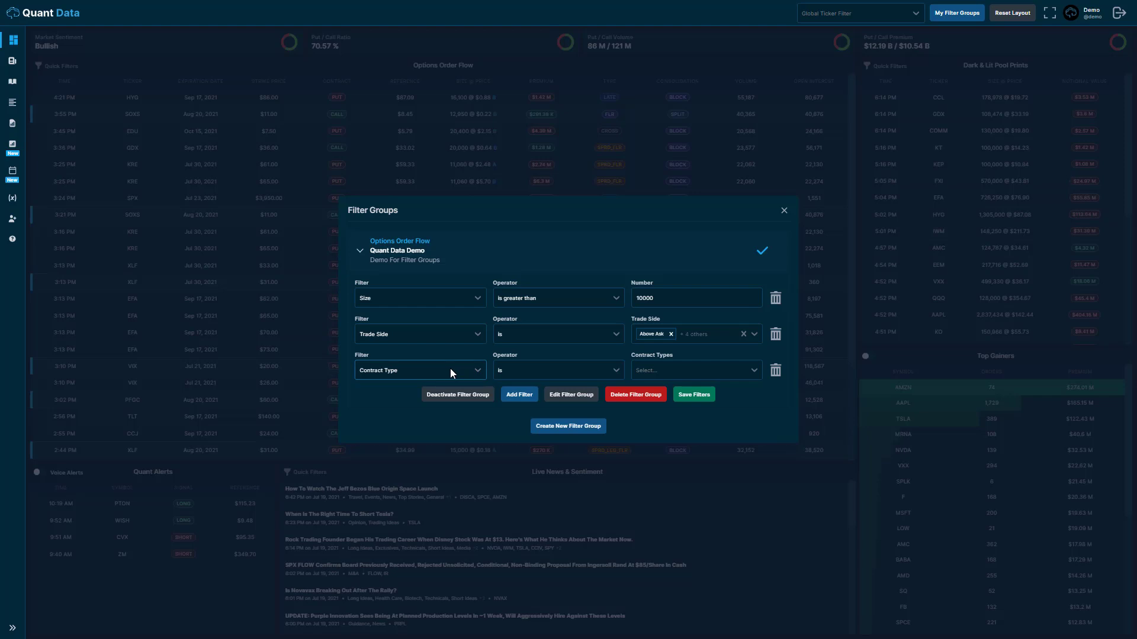
left_click(445, 260)
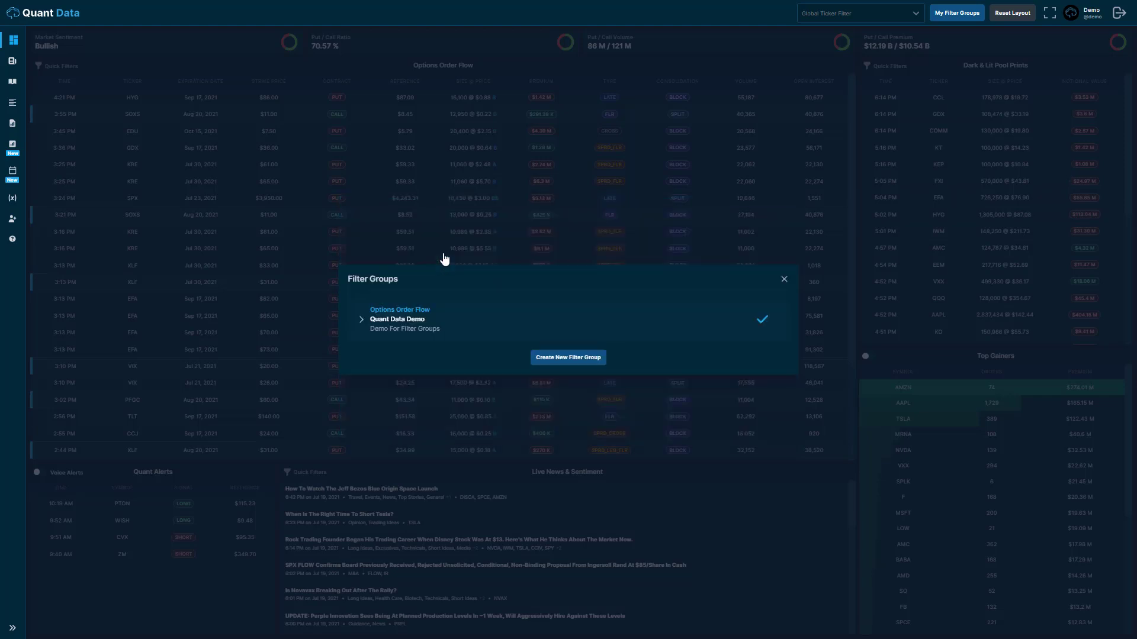
Step: Create a News filter group named "Quant Data Demo For News" with the description "News Filters", applied on creation
left_click(563, 358)
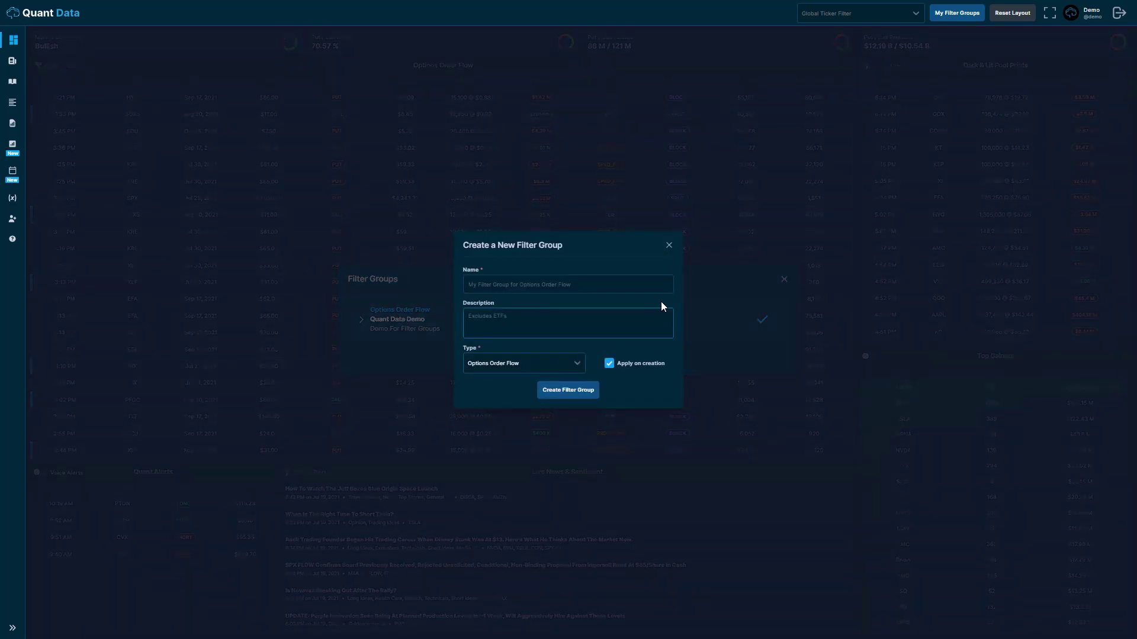
left_click(654, 285)
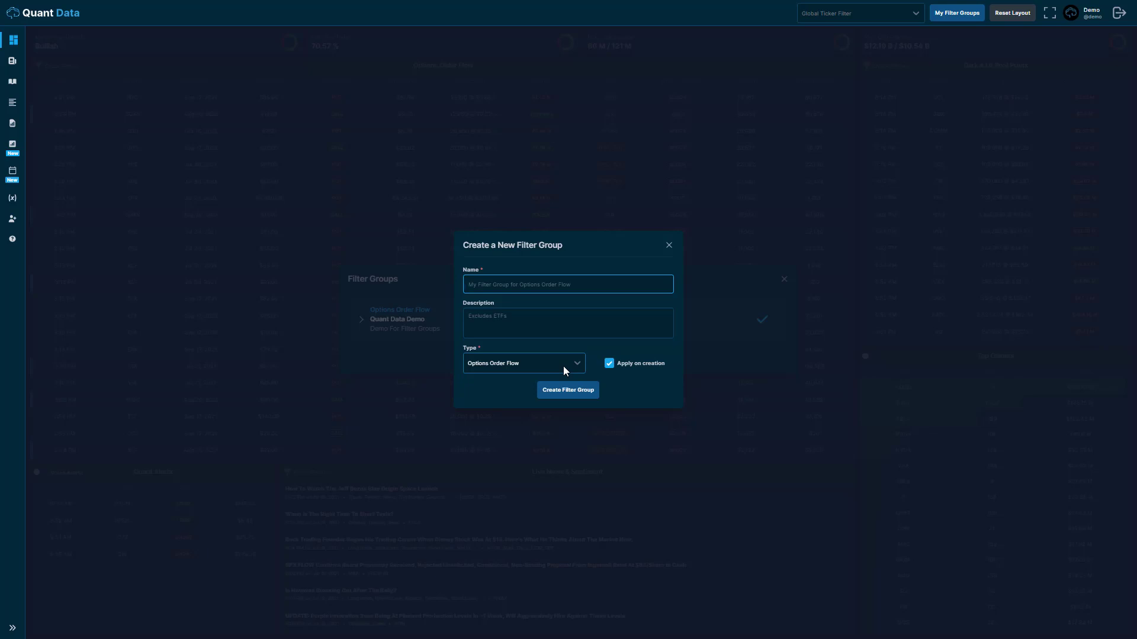
type("Quant Data De")
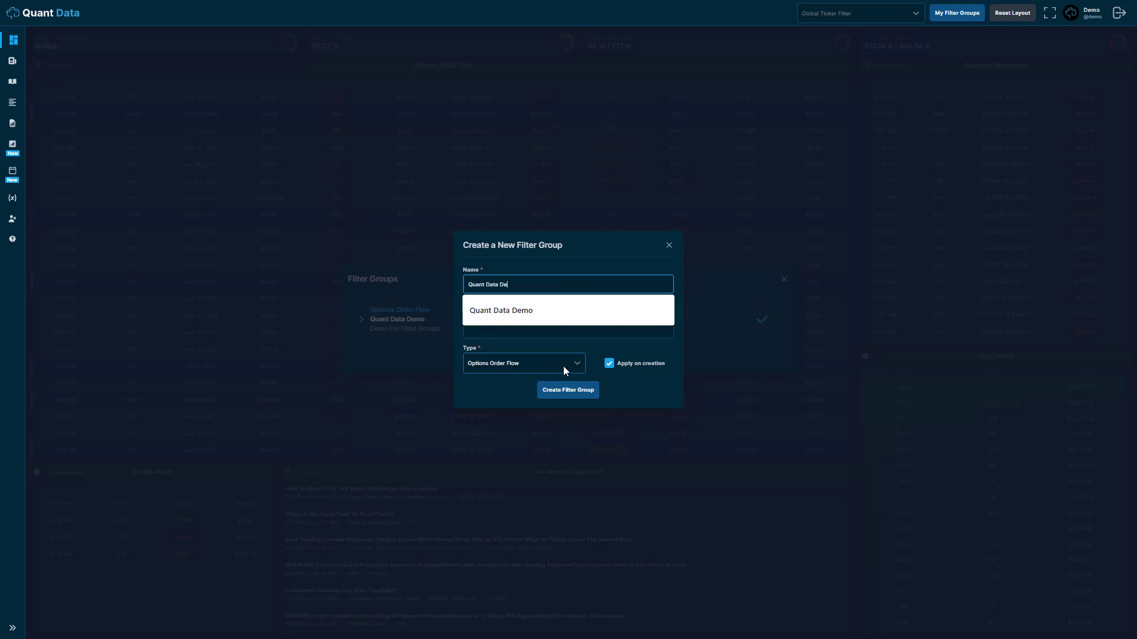
type("mo For News")
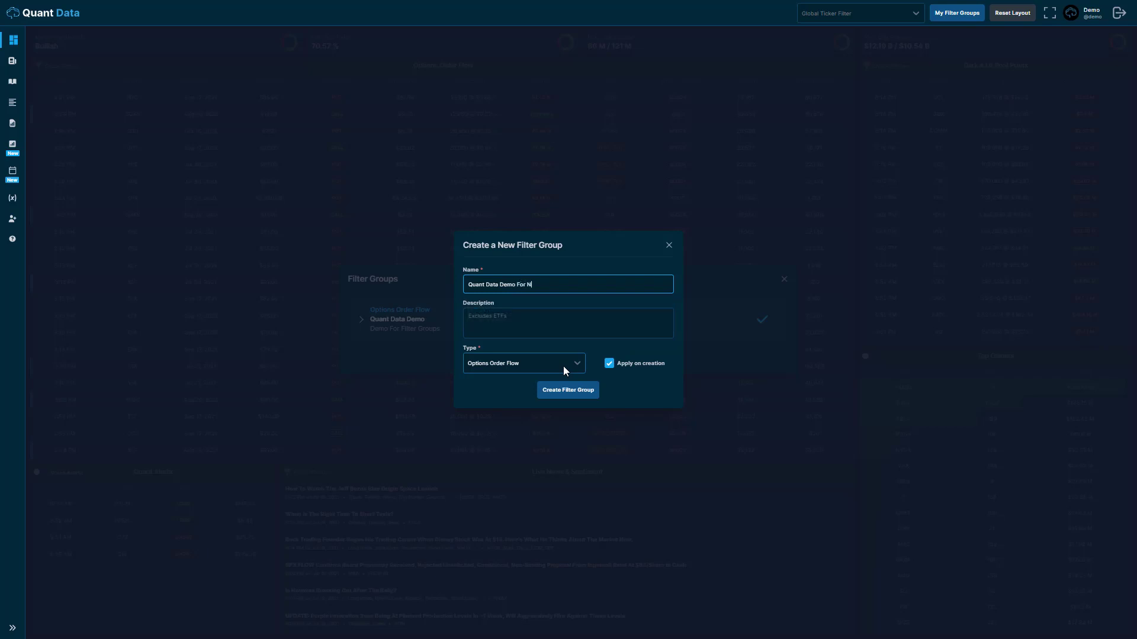
left_click(523, 330)
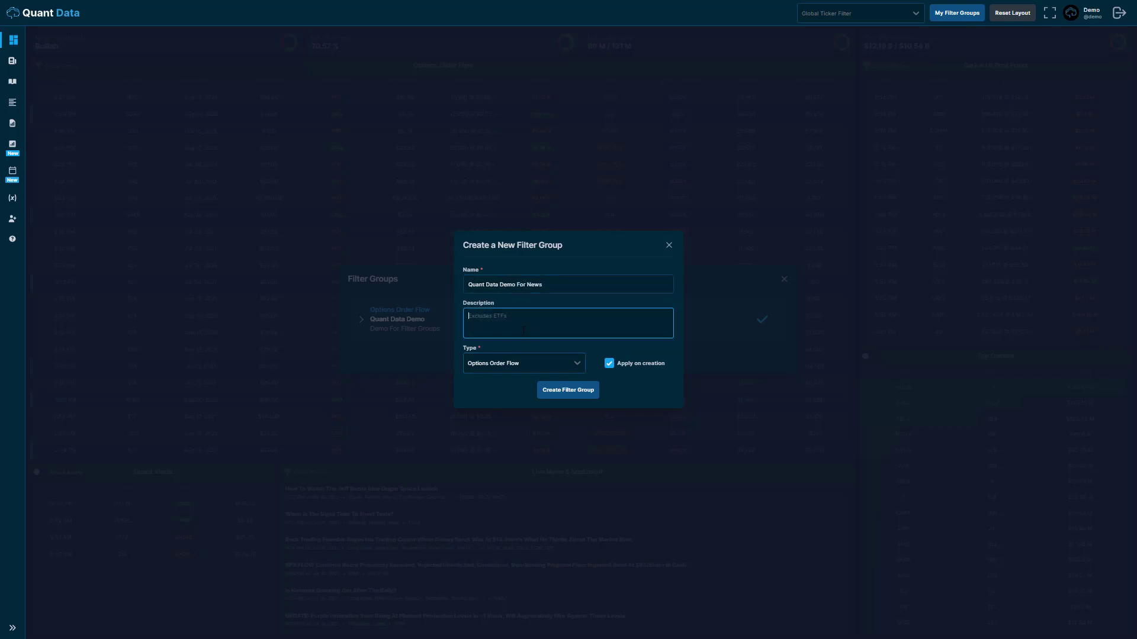
type("News FD")
type("lters")
left_click(570, 355)
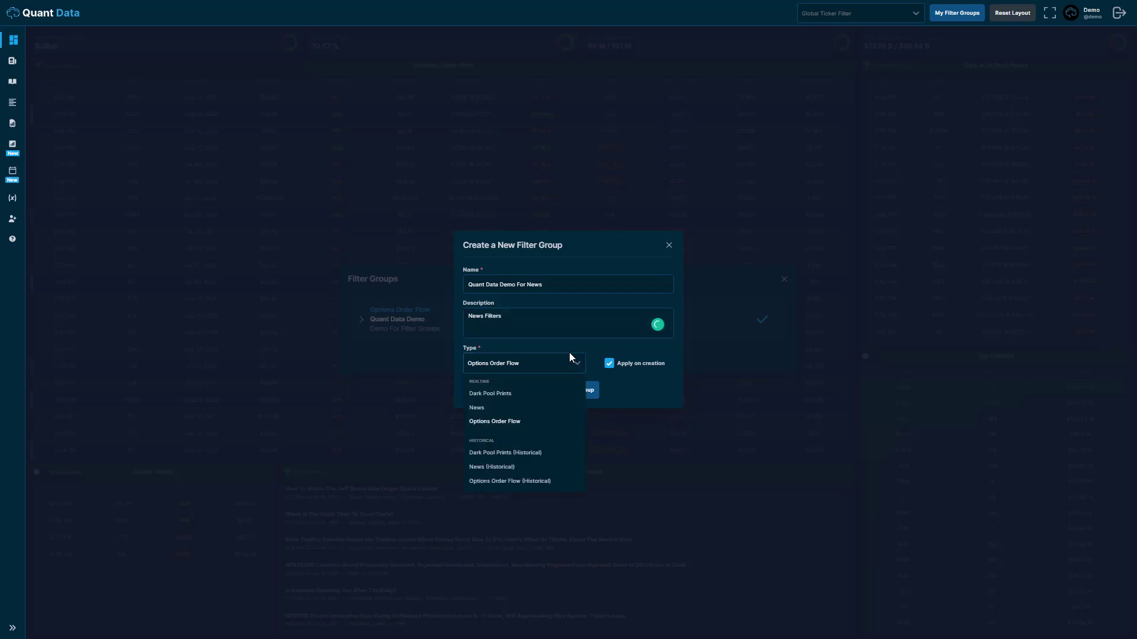
left_click(491, 407)
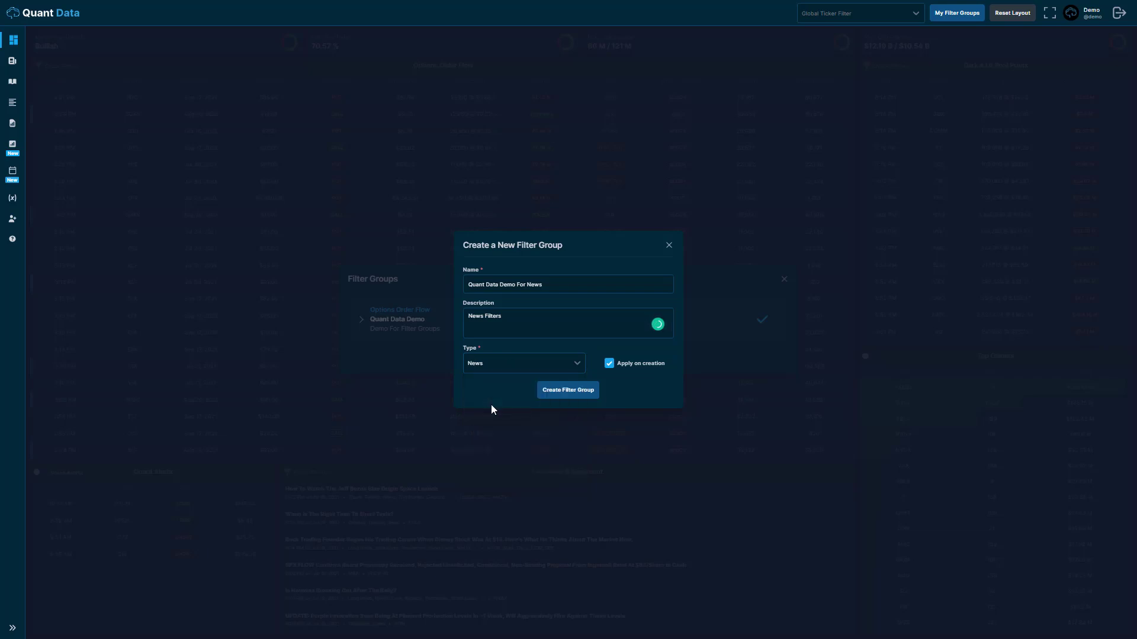
left_click(568, 392)
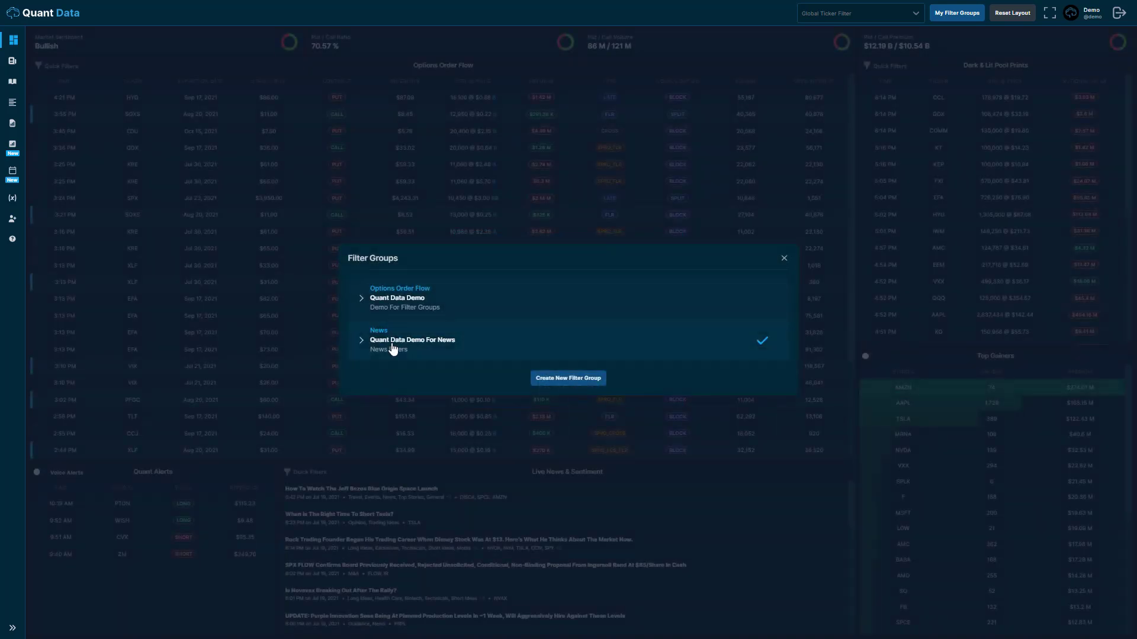
Step: Add a filter to the Quant Data Demo For News group where Ticker is TSLA, and save the group's filters
left_click(414, 346)
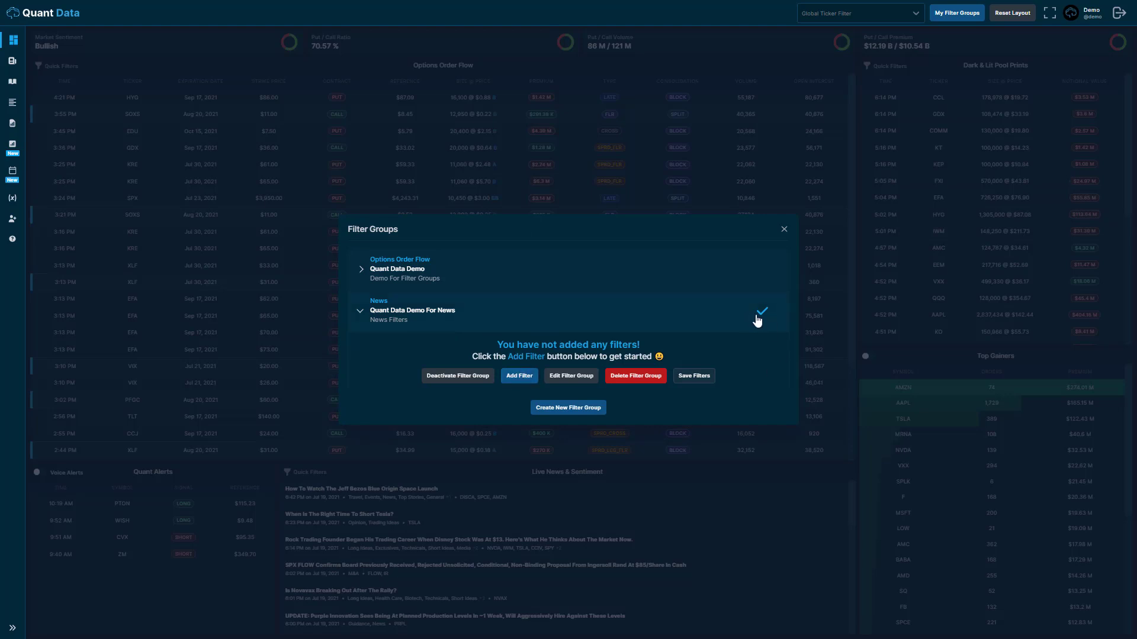
left_click(518, 382)
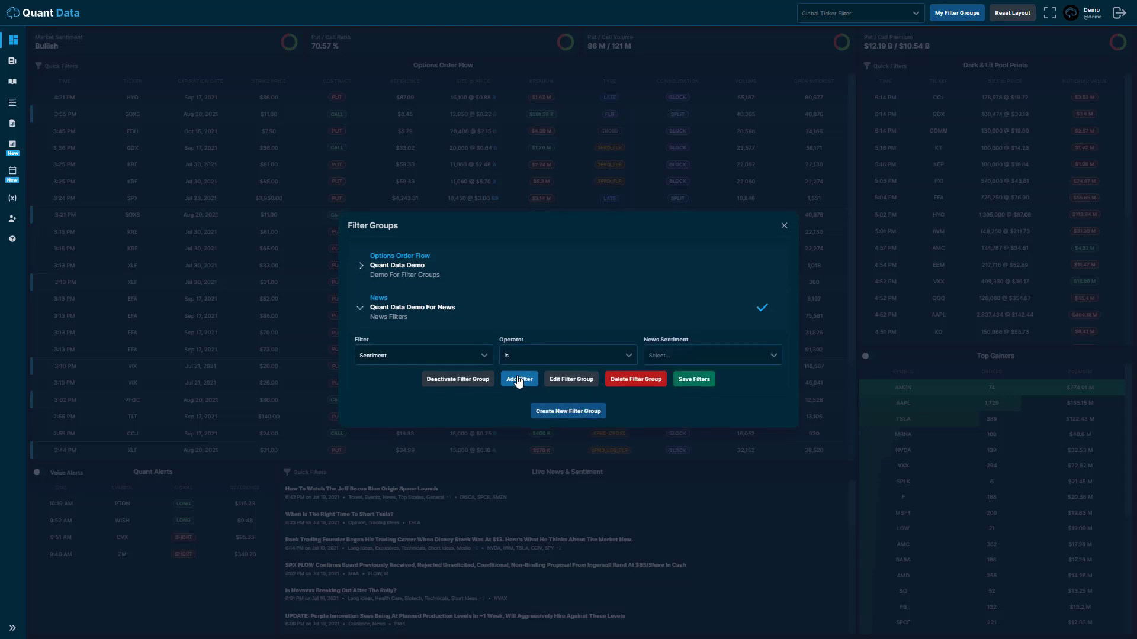
left_click(482, 357)
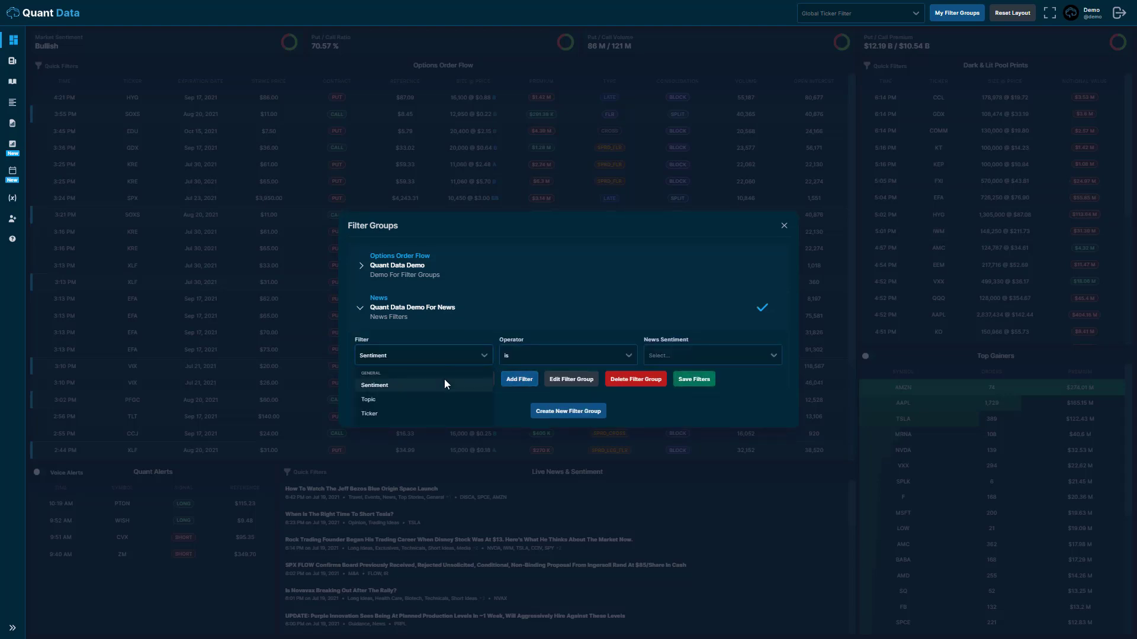
left_click(428, 411)
left_click(661, 354)
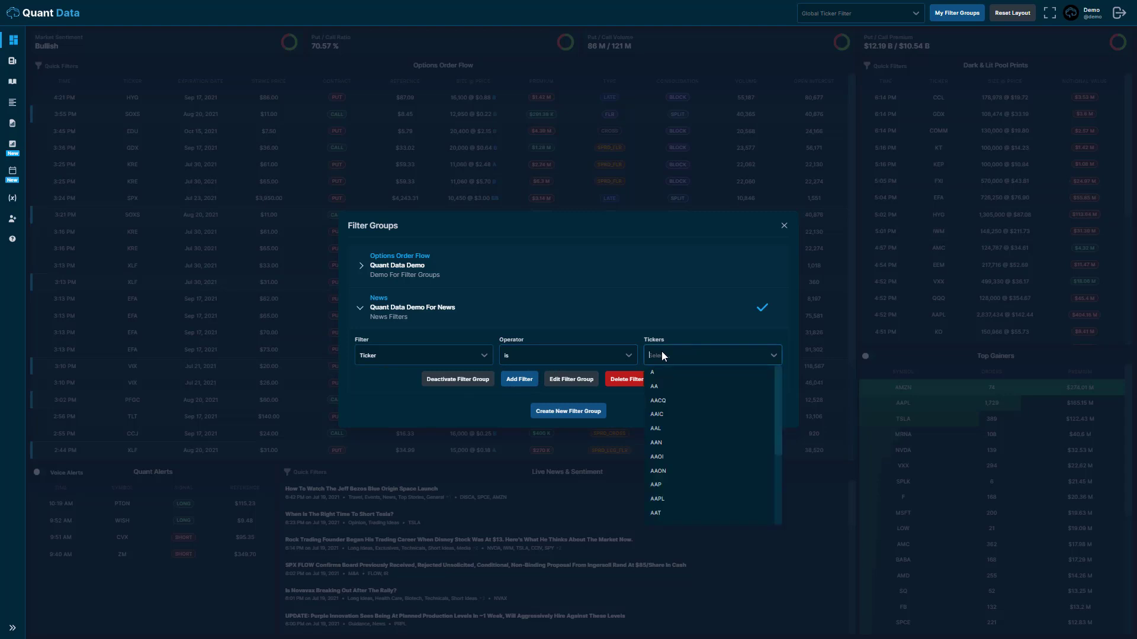
left_click(662, 354)
left_click(662, 354)
type("TSLA")
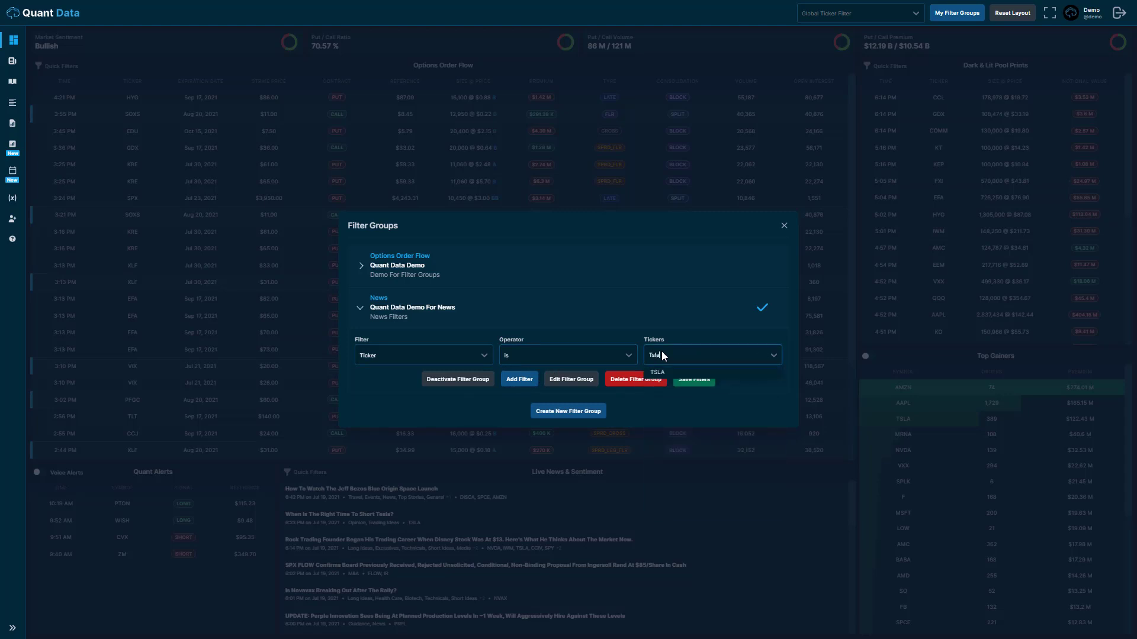
left_click(664, 371)
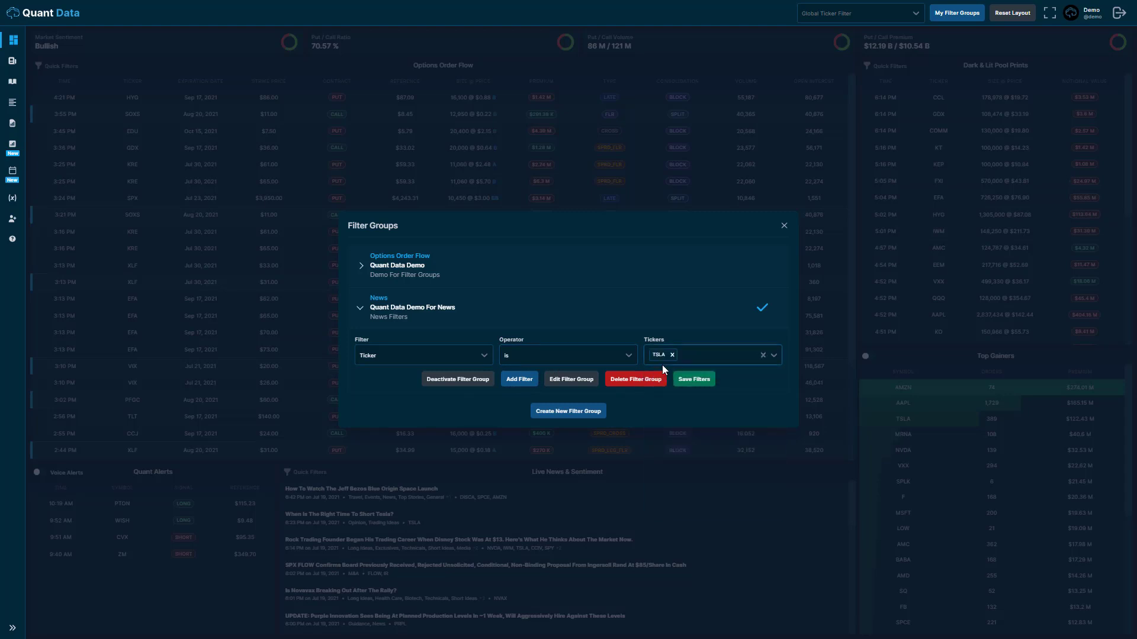
left_click(613, 361)
left_click(613, 356)
left_click(690, 379)
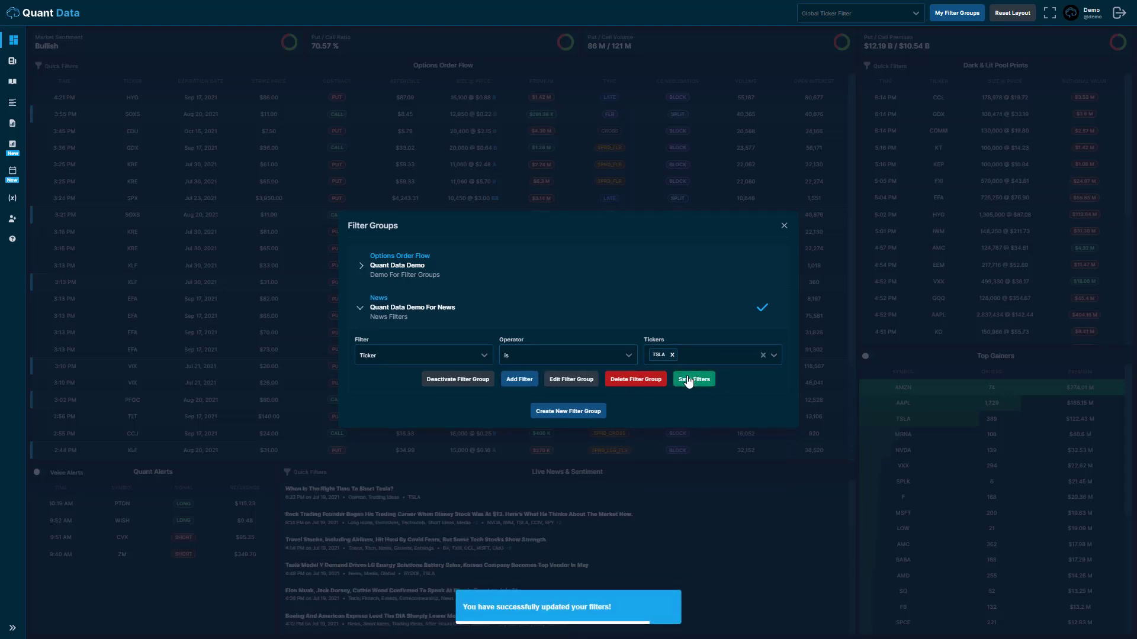
Step: Close the filter groups and look through the filtered Live News & Sentiment headlines
left_click(784, 226)
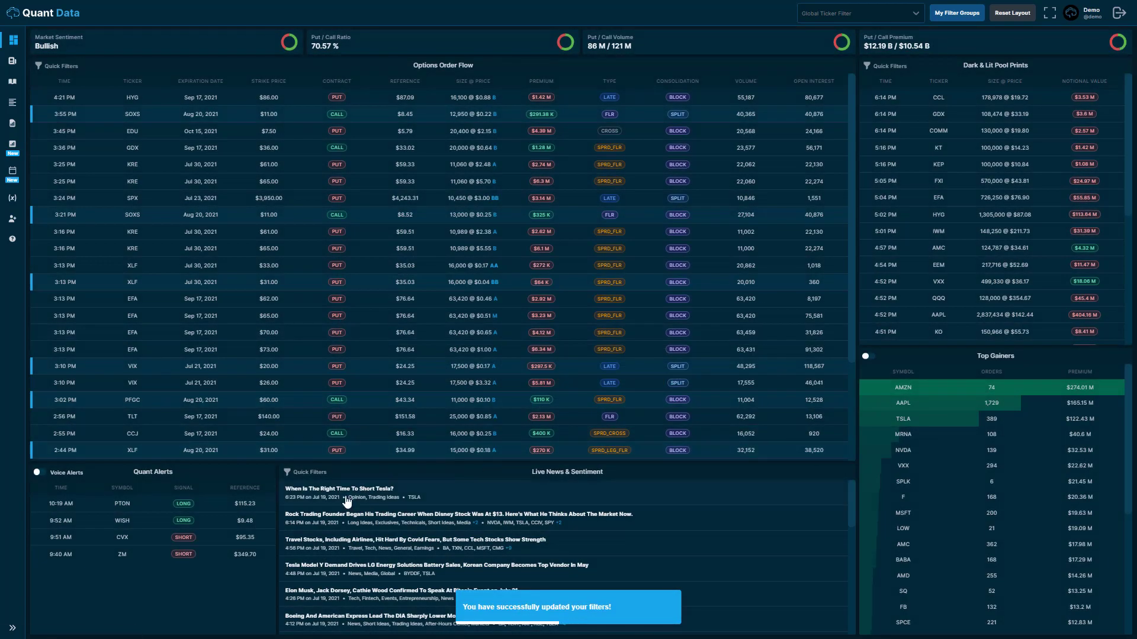
scroll(339, 513, "down", 10)
scroll(340, 513, "up", 10)
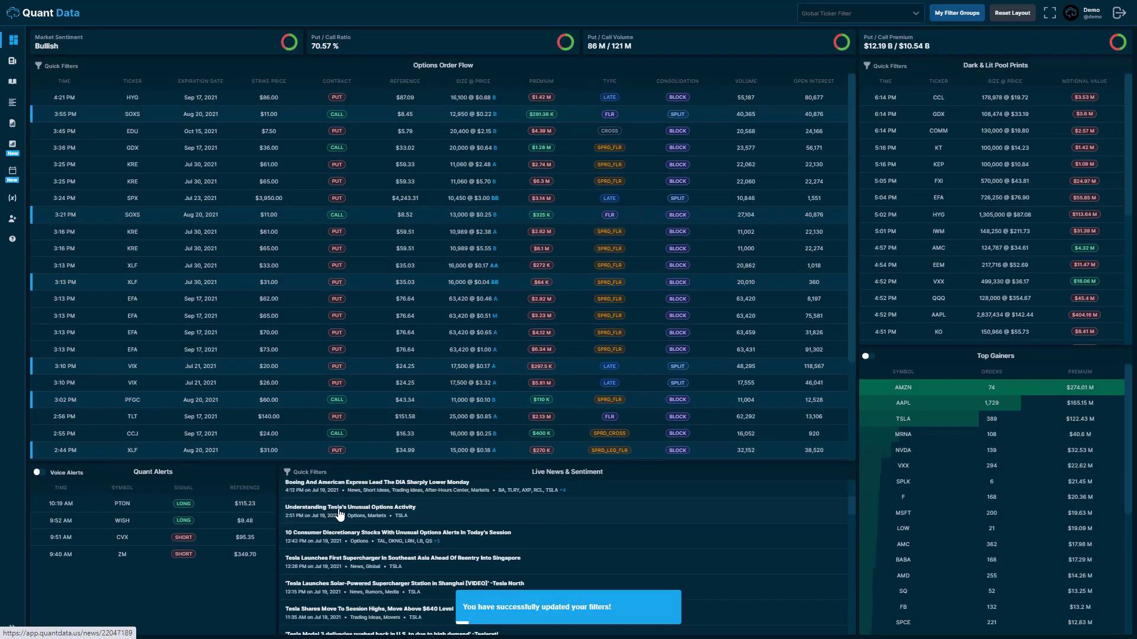
Step: Create a Dark Pool Prints filter group named "Quant Demo For Dark Pool" with the description "Dark Pool Filters", applied on creation
left_click(957, 14)
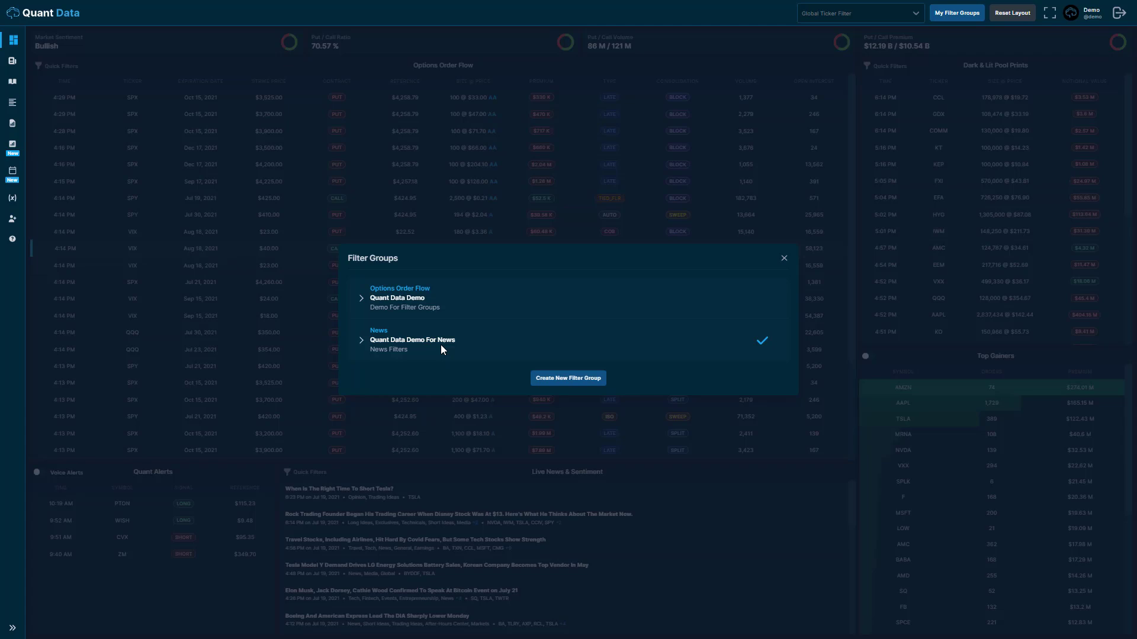
left_click(566, 382)
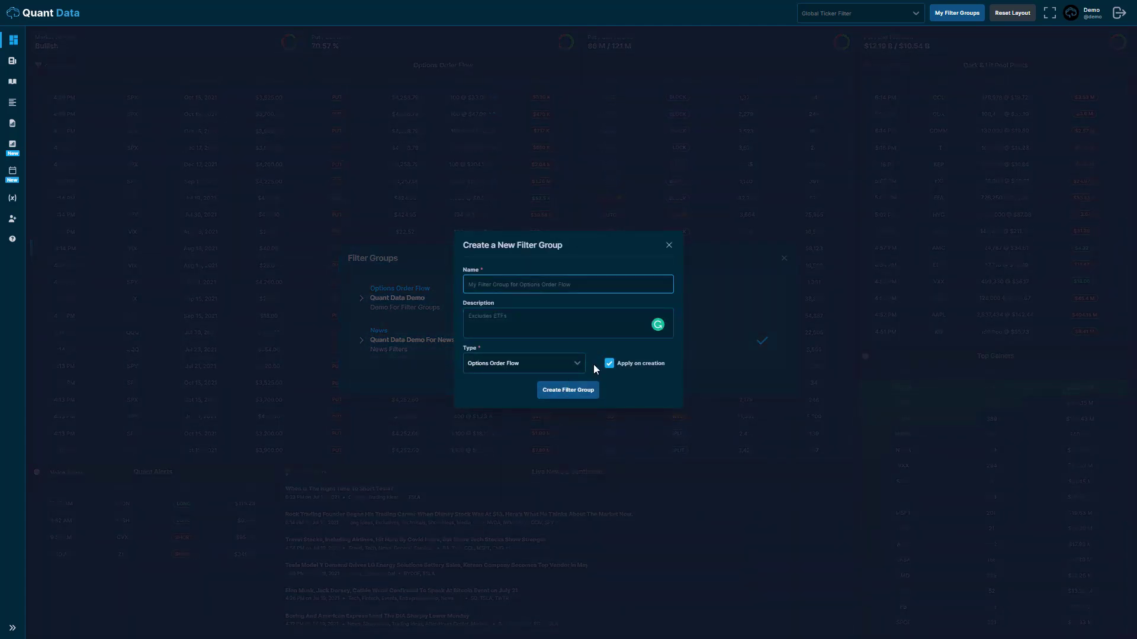
type("Quan")
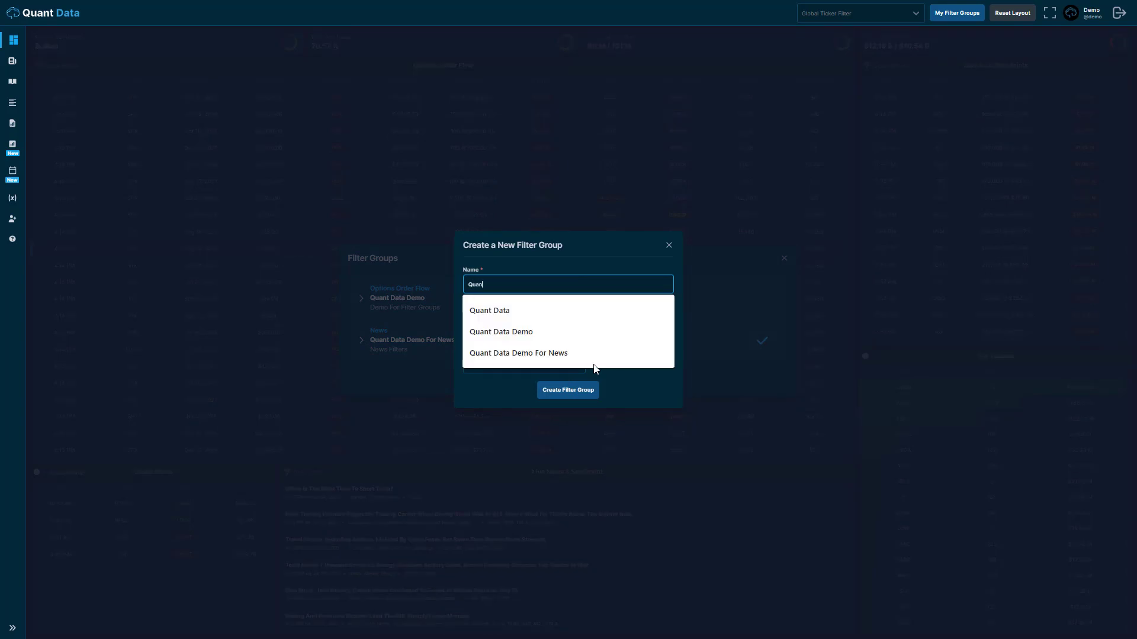
type("t Demo Fo")
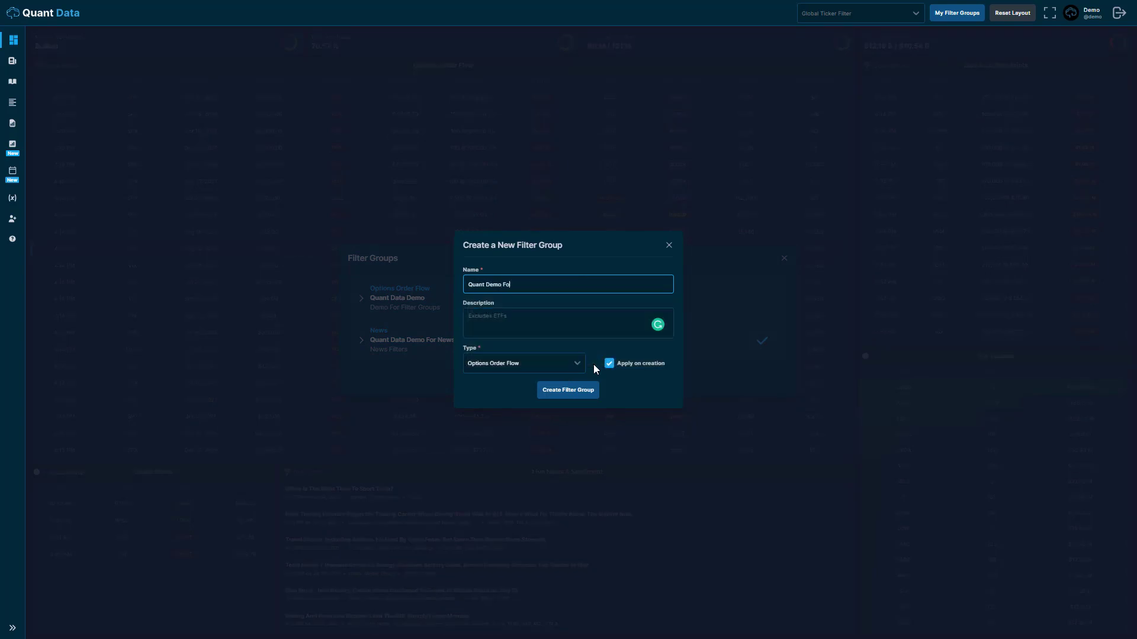
type("r Dark Pool")
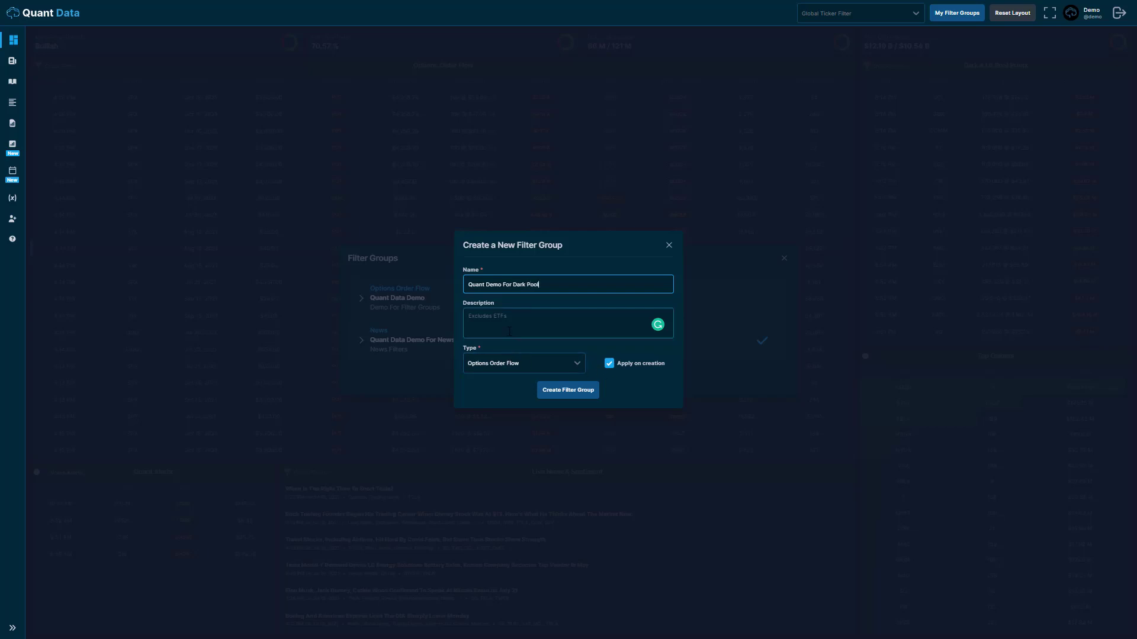
left_click(509, 330)
type("D")
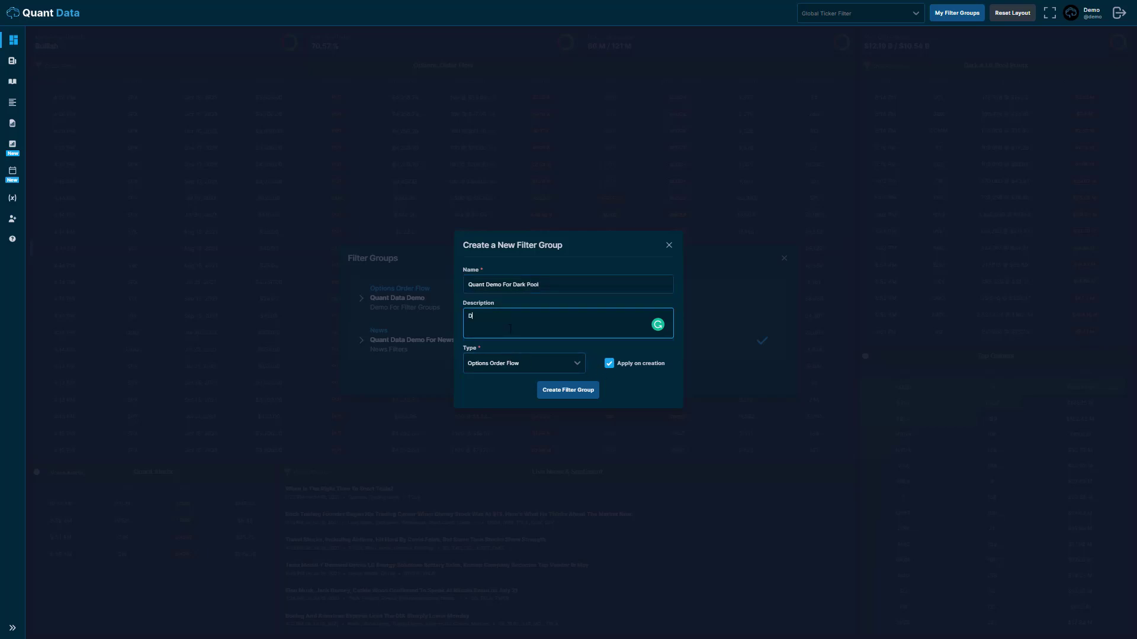
type("ark Pool Filters")
left_click(510, 363)
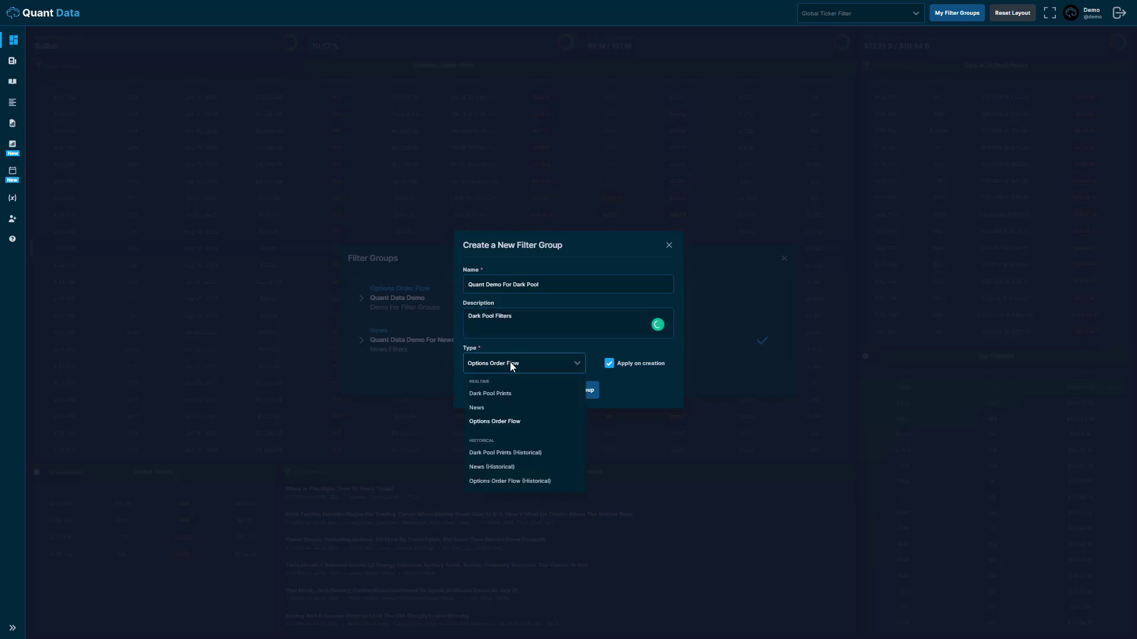
left_click(493, 396)
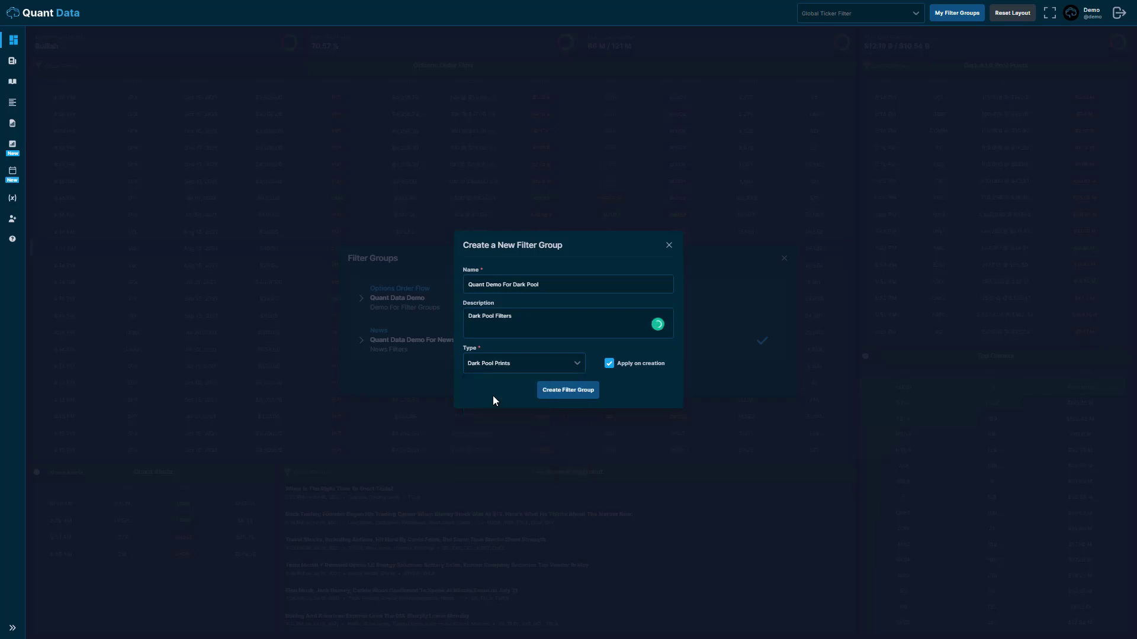
left_click(580, 391)
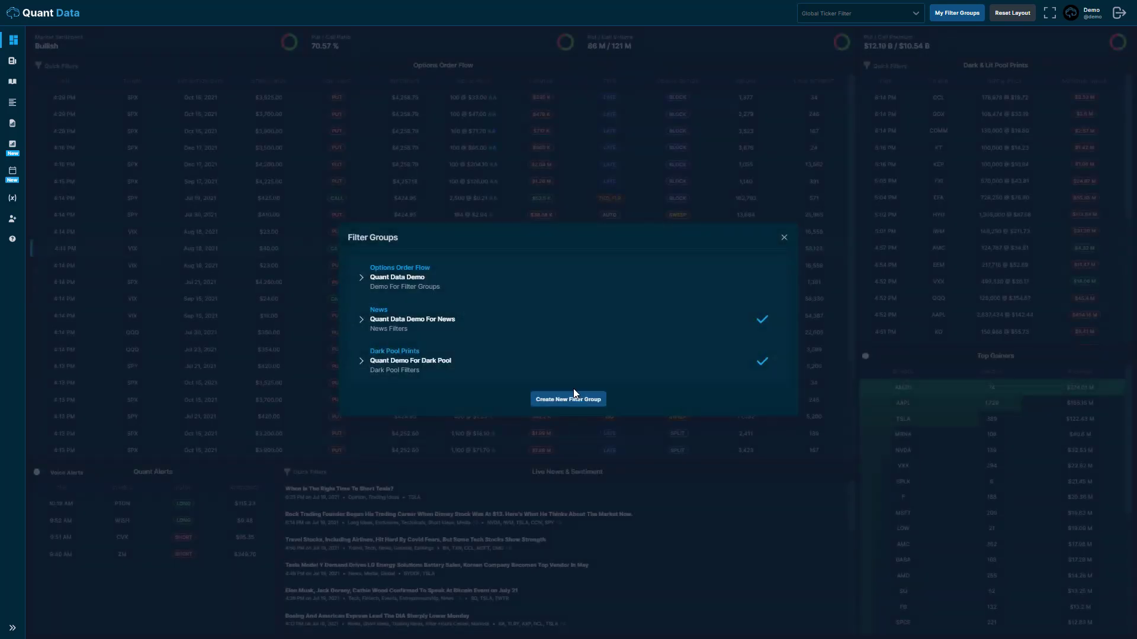
Step: Add a filter to the Quant Demo For Dark Pool group where Size is greater than or equal to 200,000, and save the filters
left_click(465, 362)
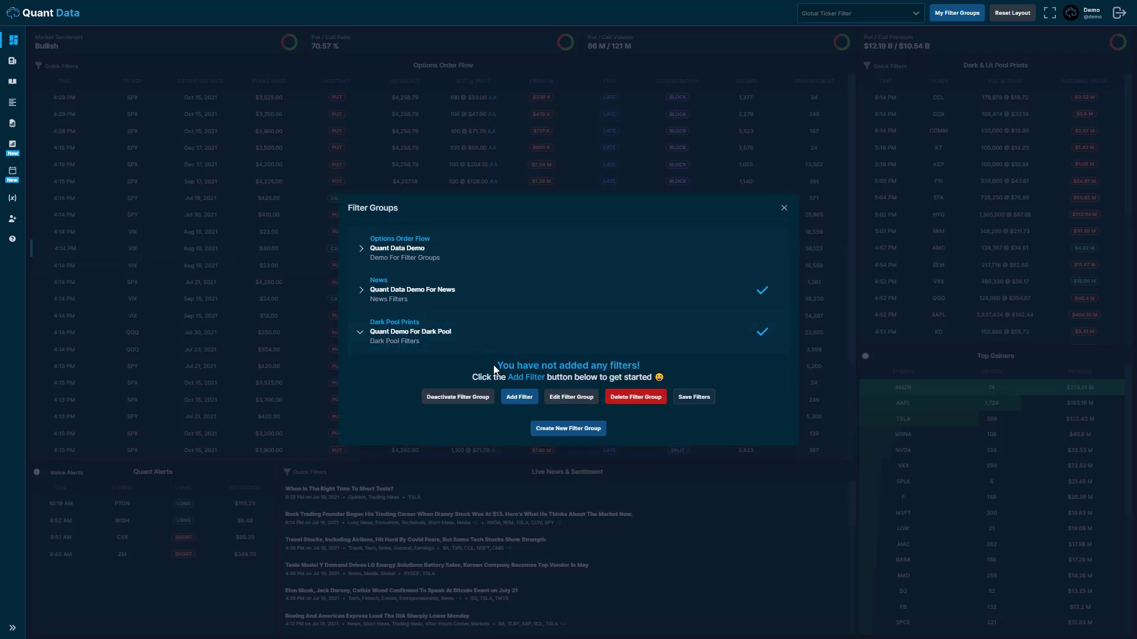
left_click(520, 397)
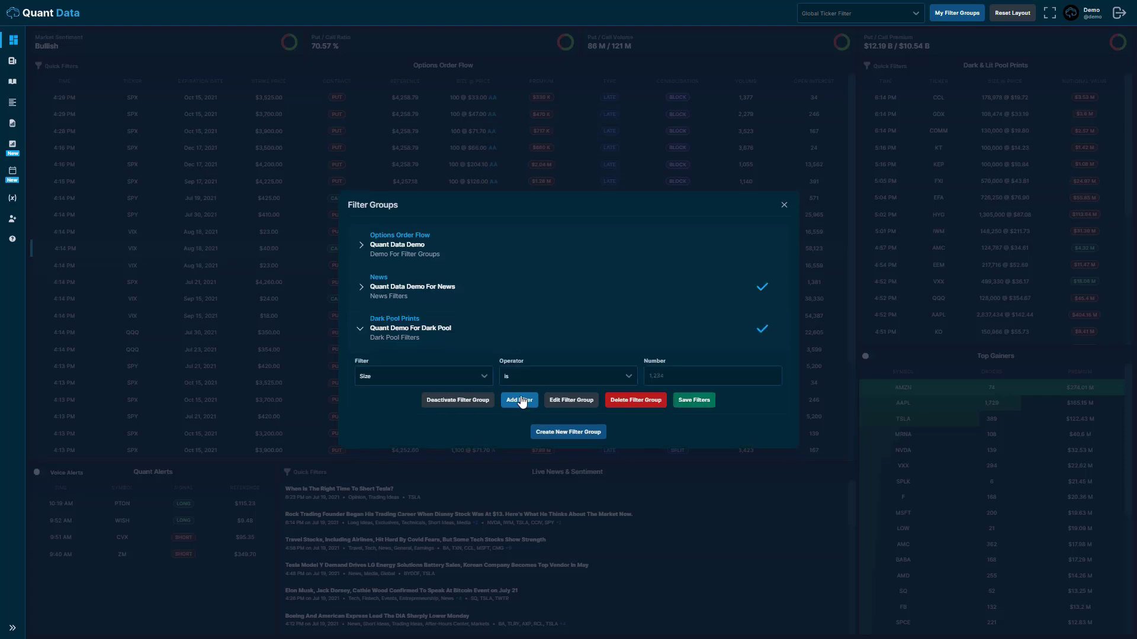
left_click(483, 376)
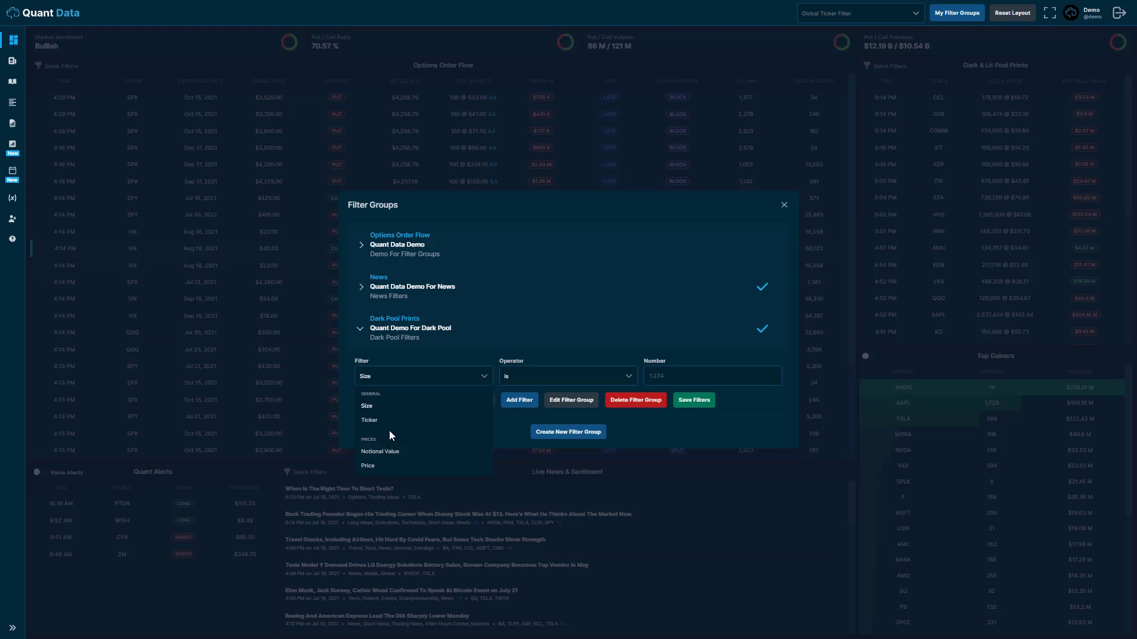
left_click(386, 408)
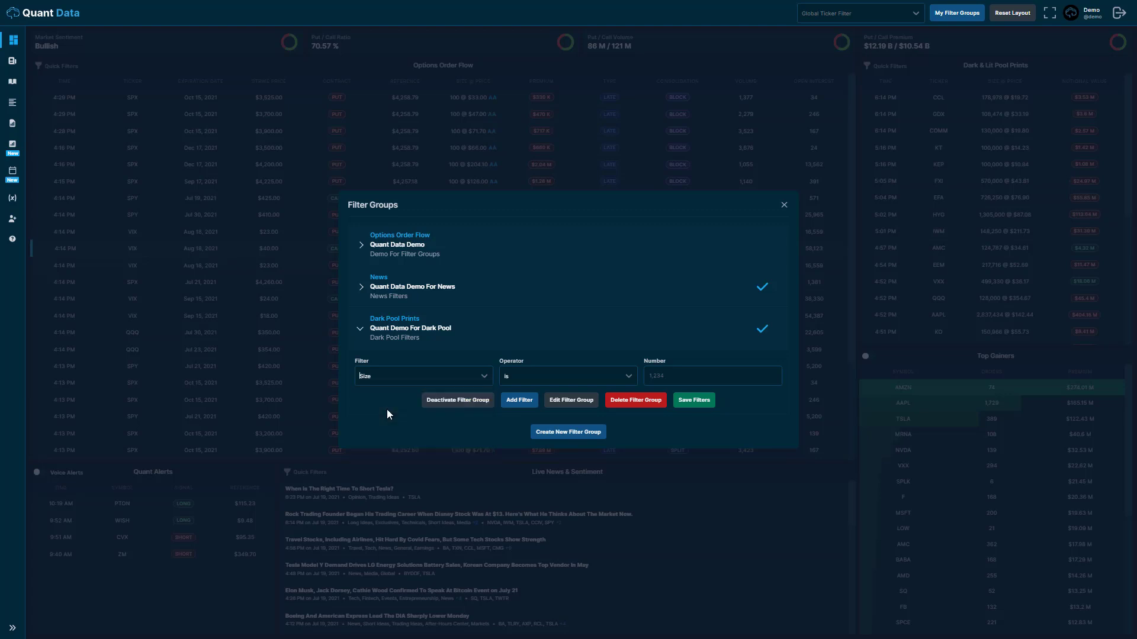
left_click(563, 374)
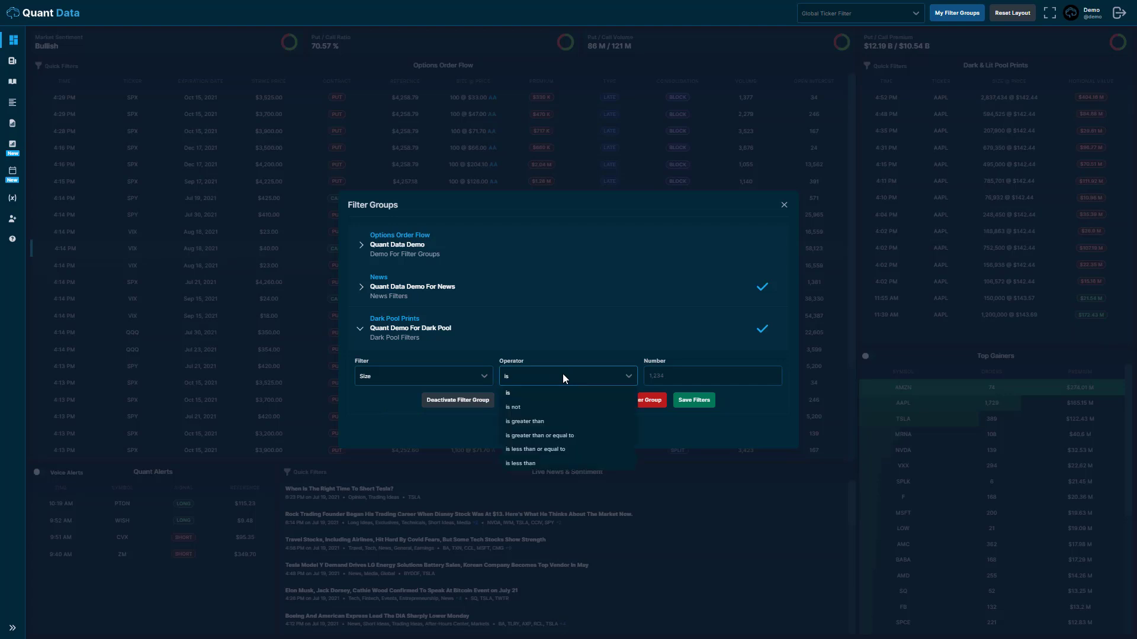
left_click(549, 436)
left_click(671, 375)
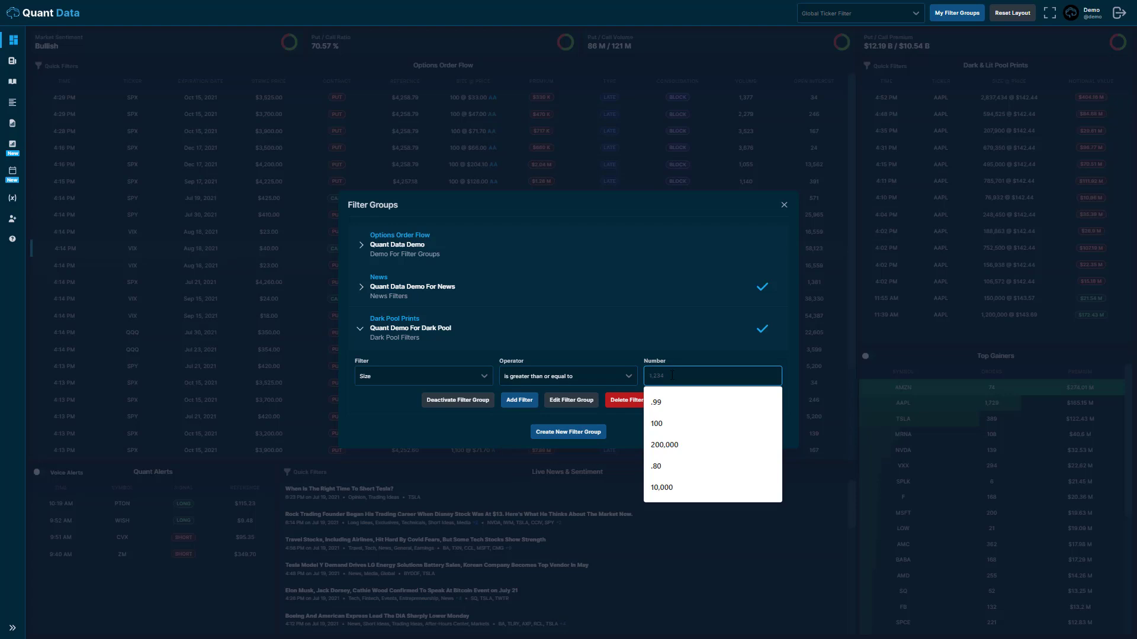
type("200,000")
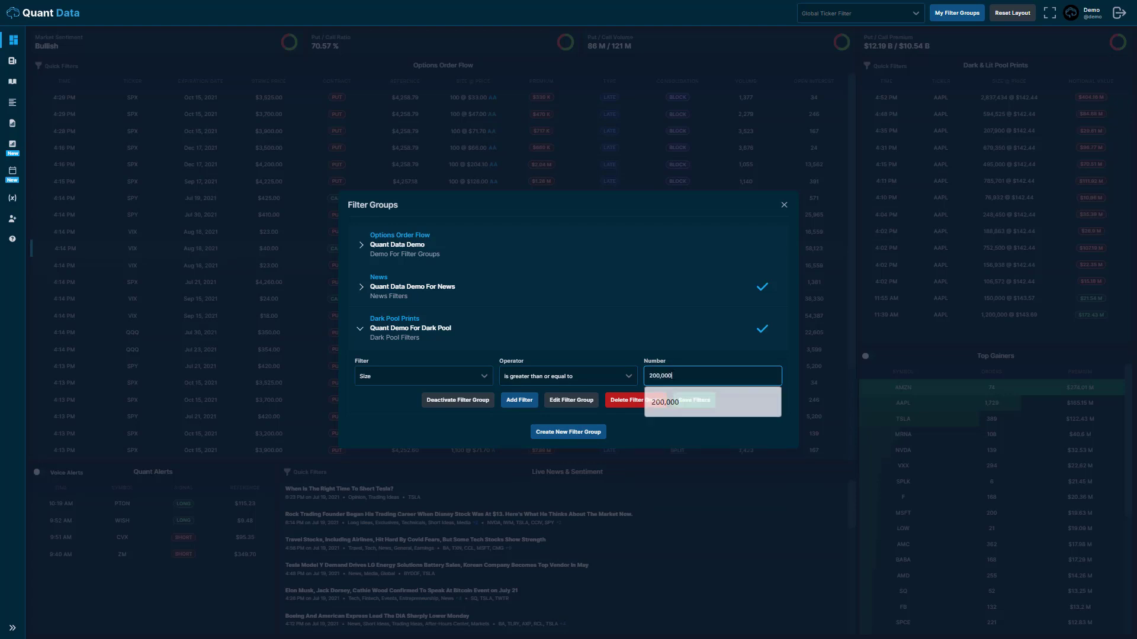
key("Escape")
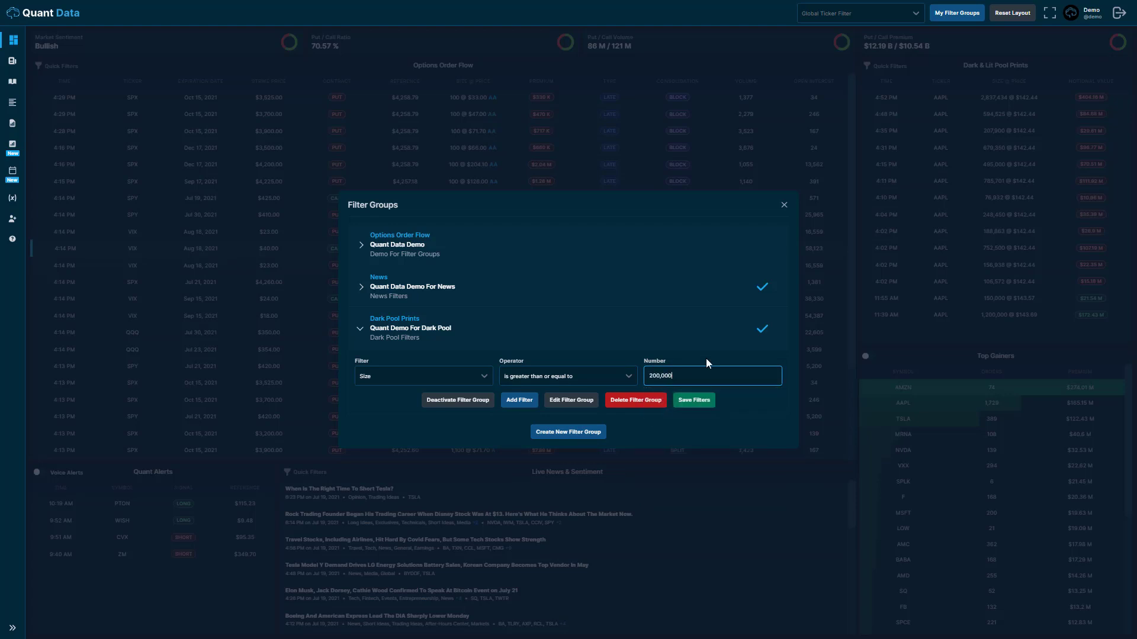
left_click(705, 405)
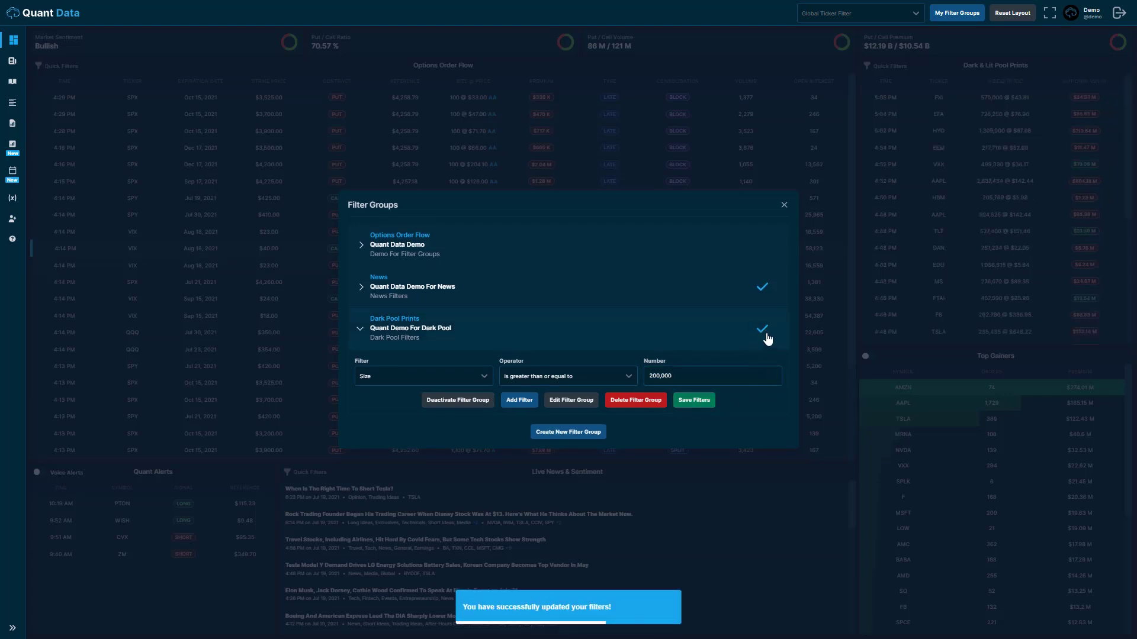
Step: Close the filter groups and look through the filtered Dark & Lit Pool Prints list
left_click(786, 208)
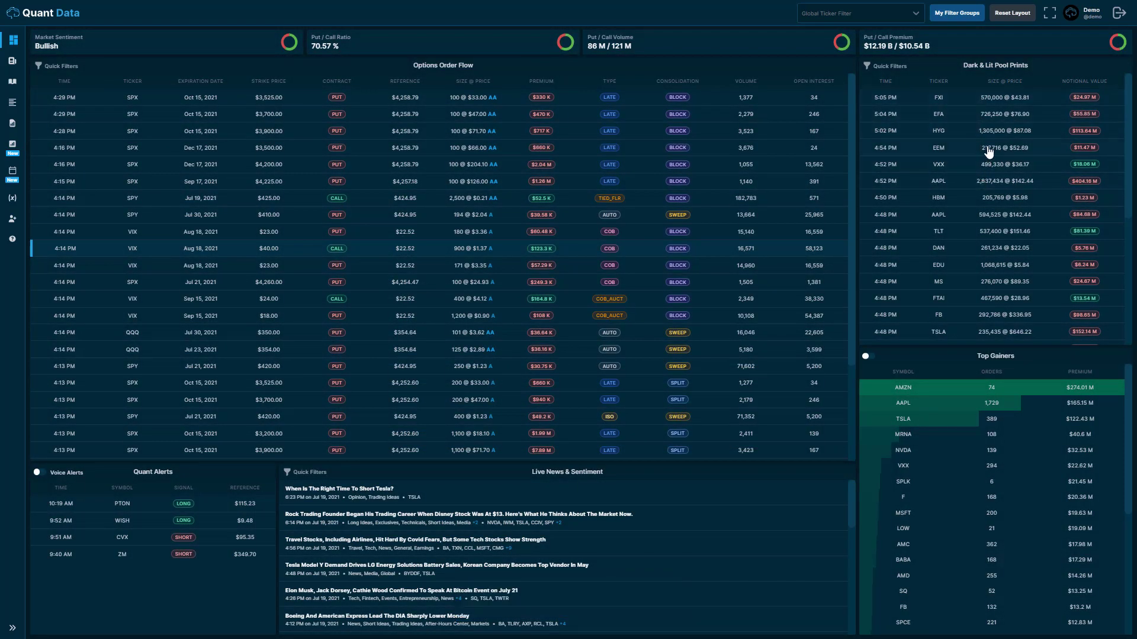
scroll(990, 225, "down", 3)
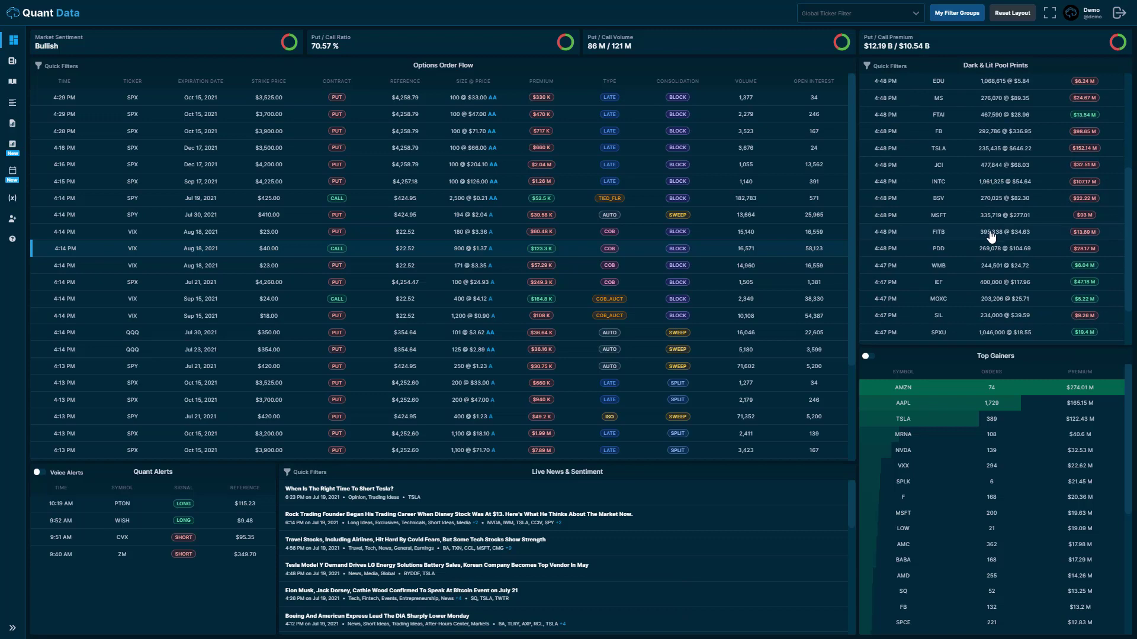
scroll(992, 236, "down", 5)
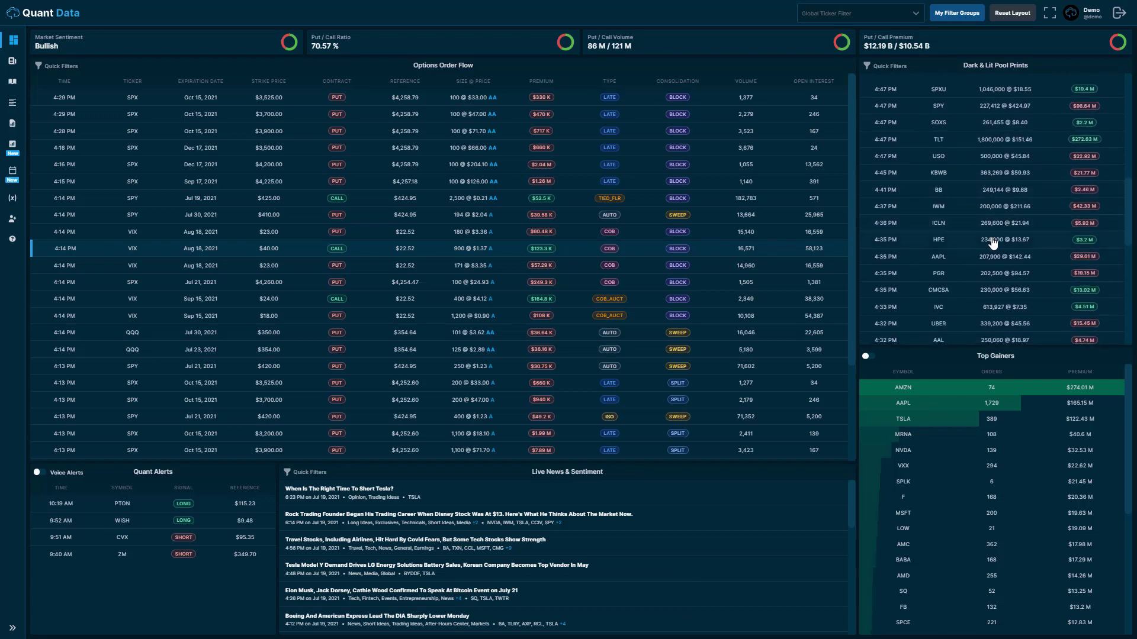
scroll(993, 243, "up", 10)
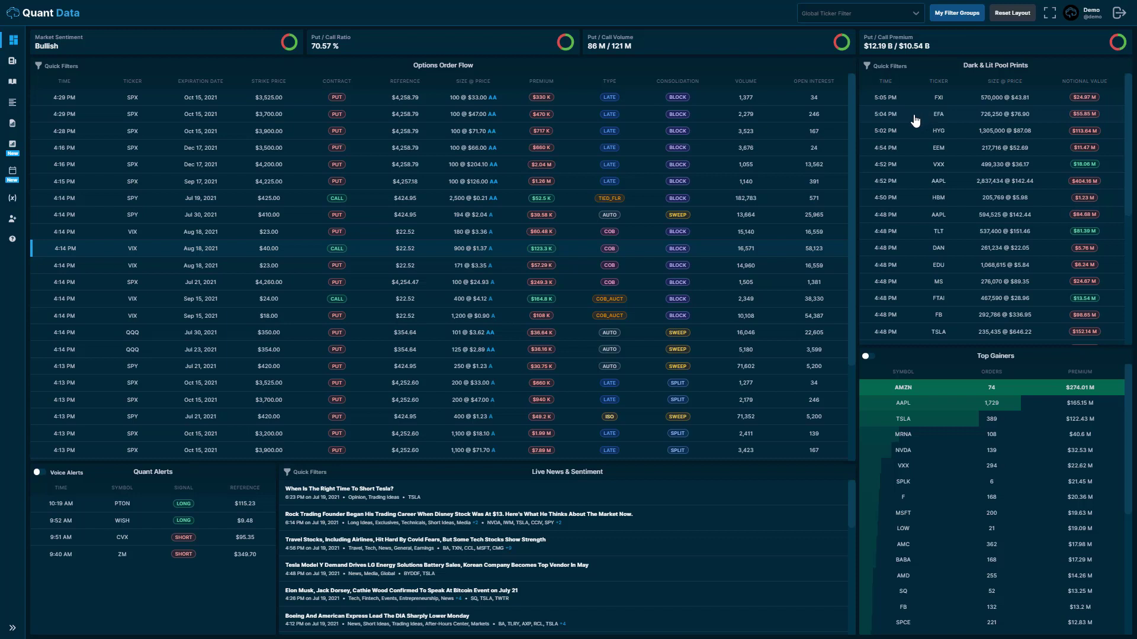
Step: Activate the Quant Data Demo filter group for Options Order Flow and return to the dashboard
left_click(940, 19)
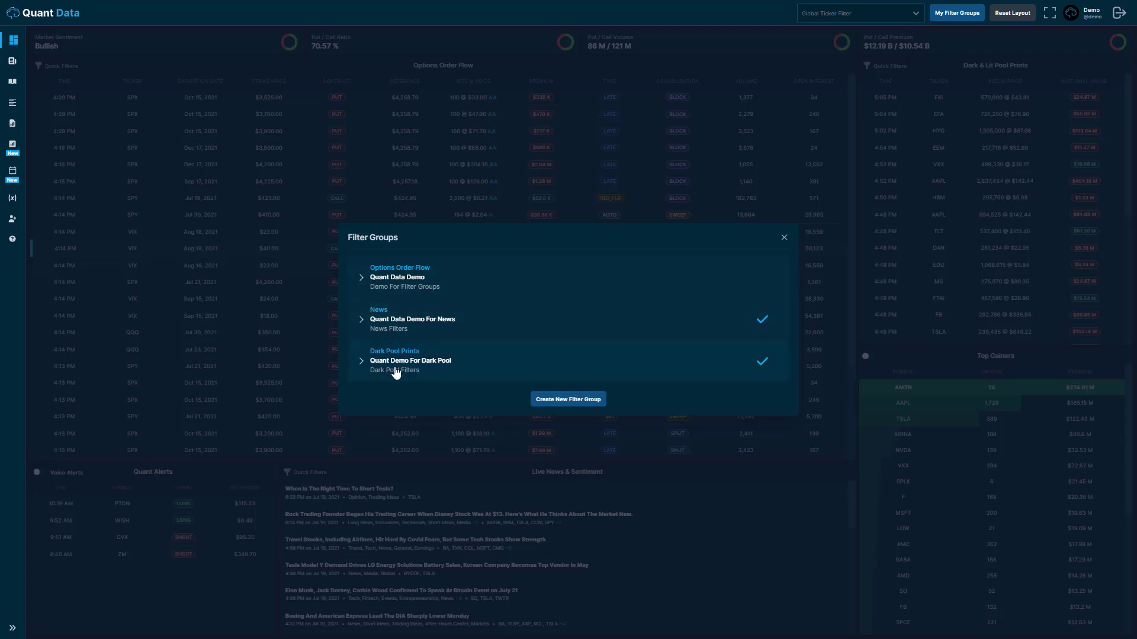
left_click(784, 239)
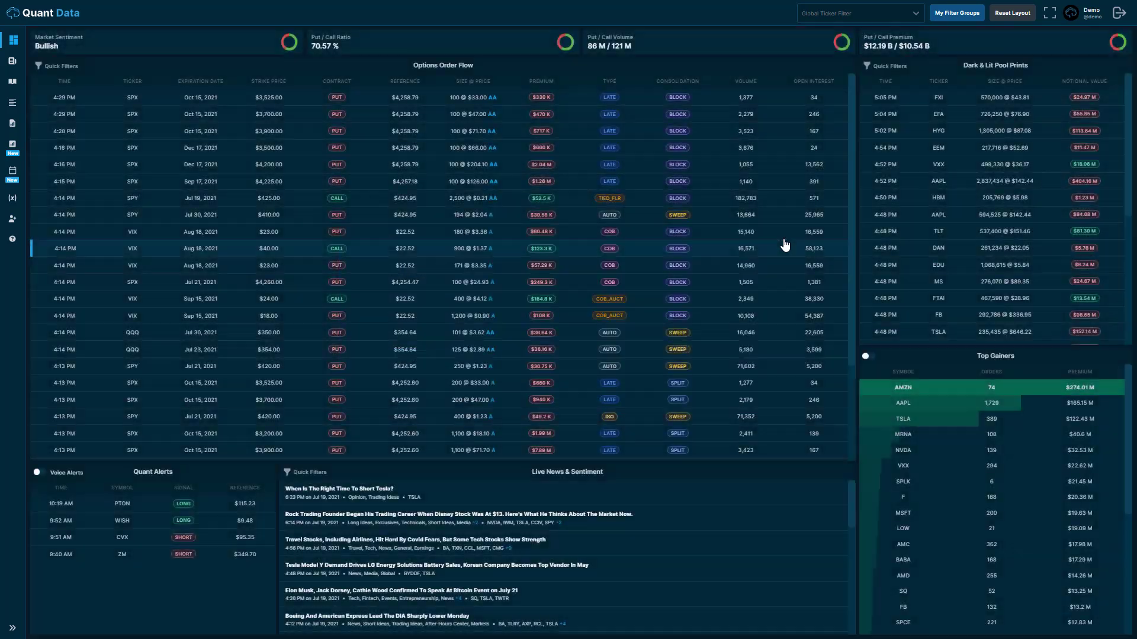
left_click(967, 19)
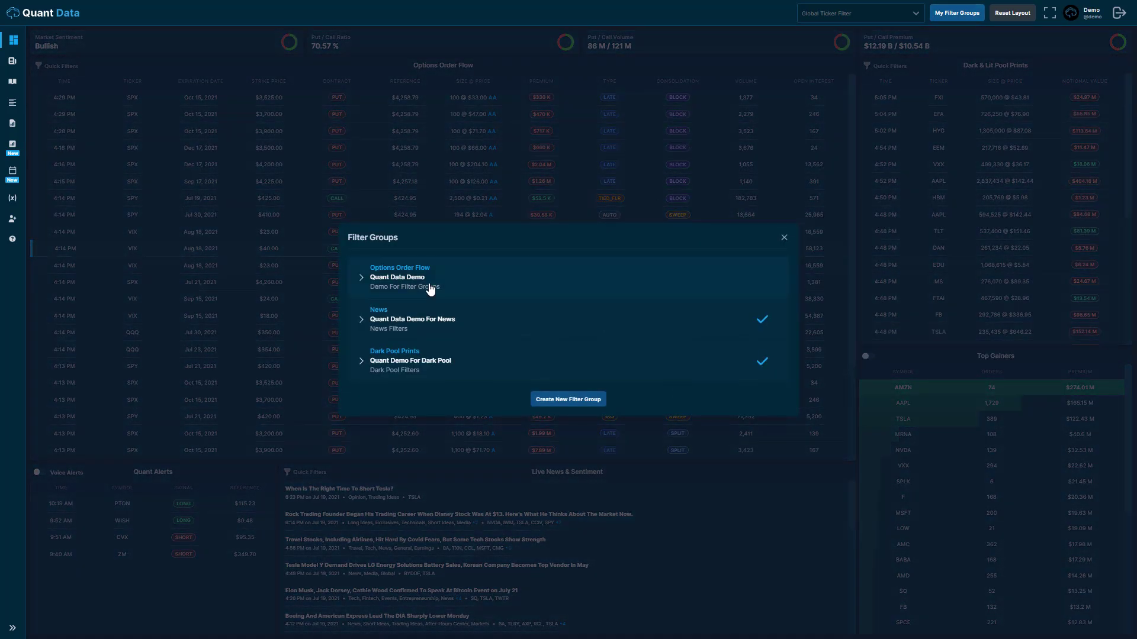
left_click(542, 286)
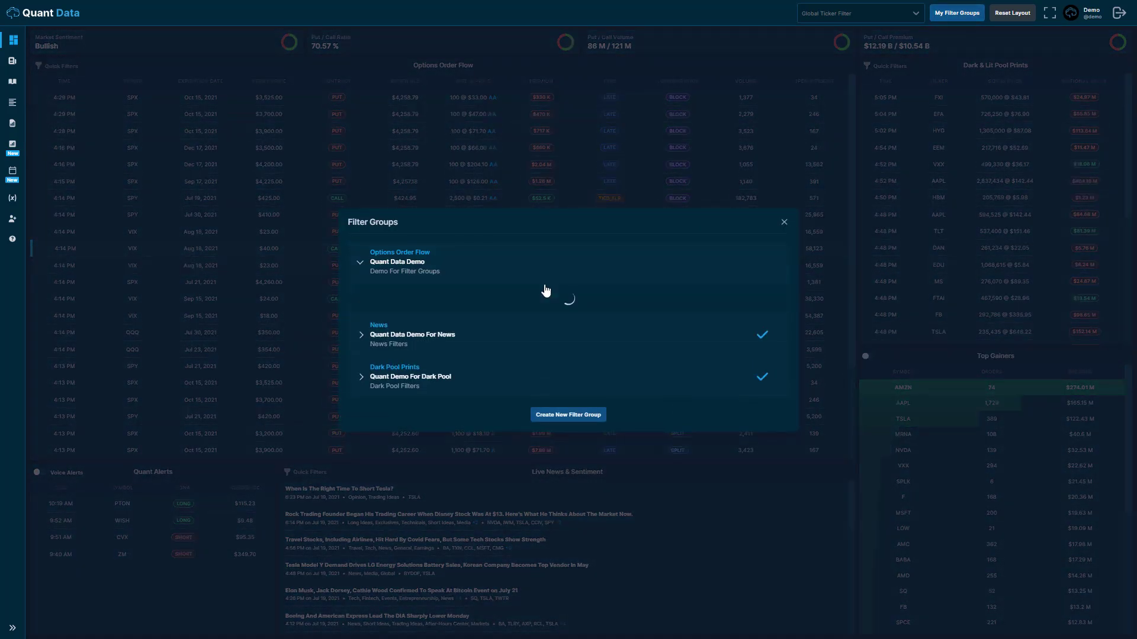
left_click(464, 349)
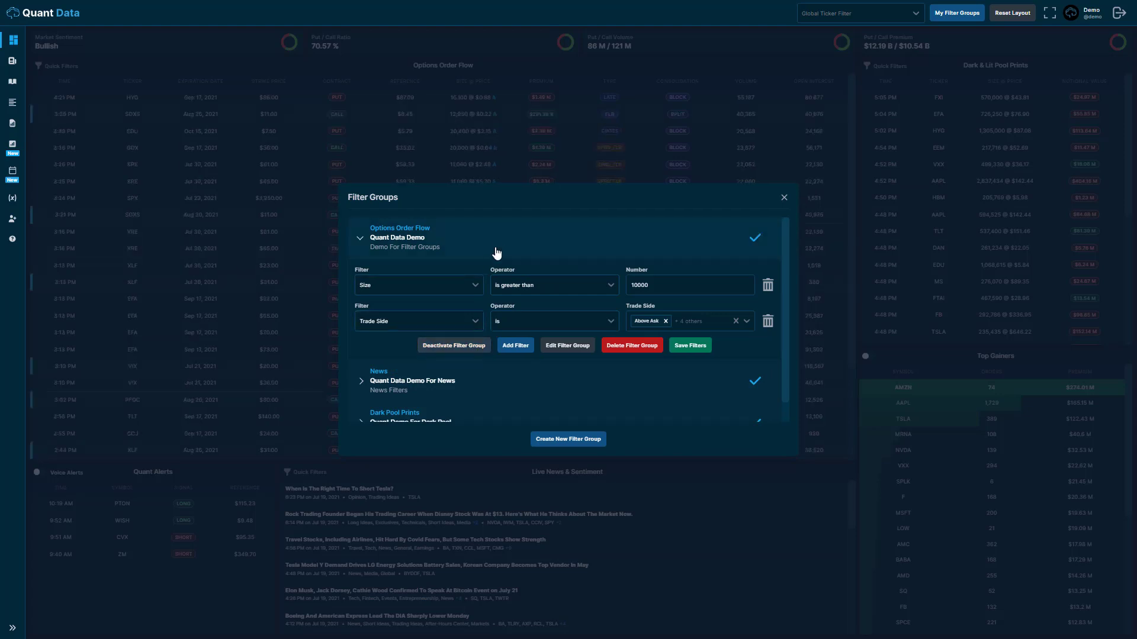
left_click(496, 248)
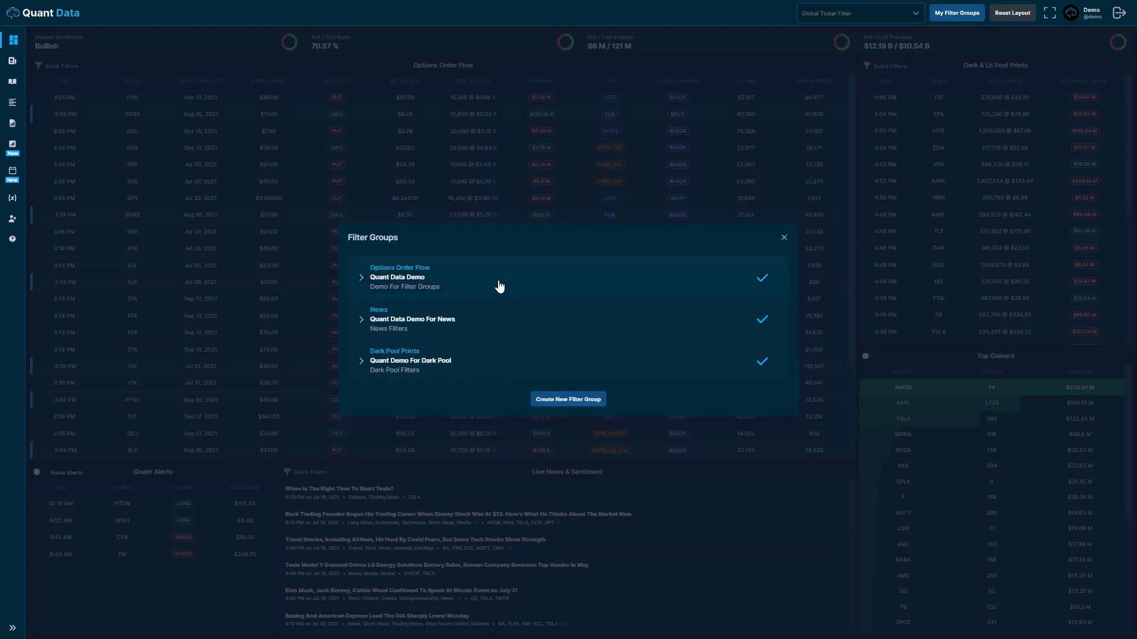
left_click(784, 238)
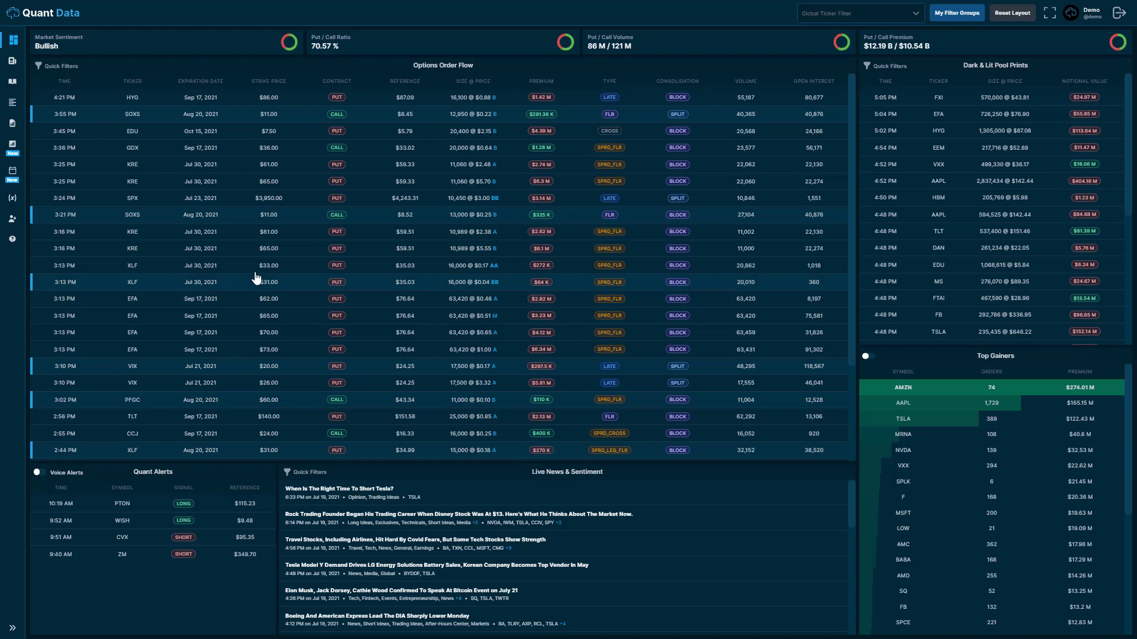
Step: Deactivate the Quant Data Demo, Quant Data Demo For News and Quant Demo For Dark Pool filter groups
left_click(953, 15)
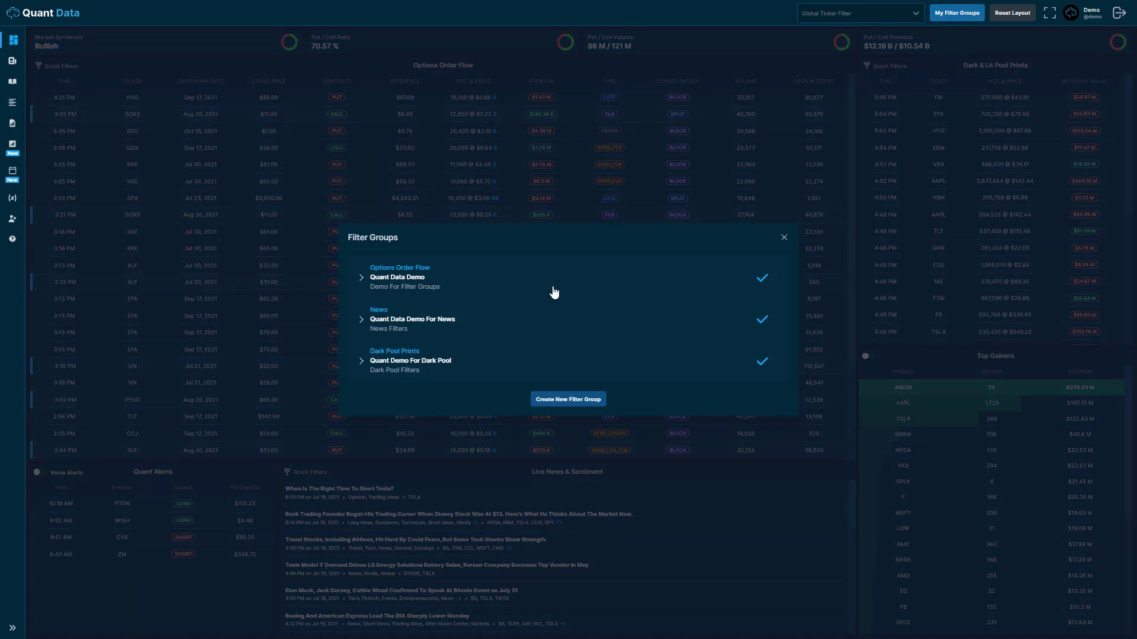
left_click(464, 288)
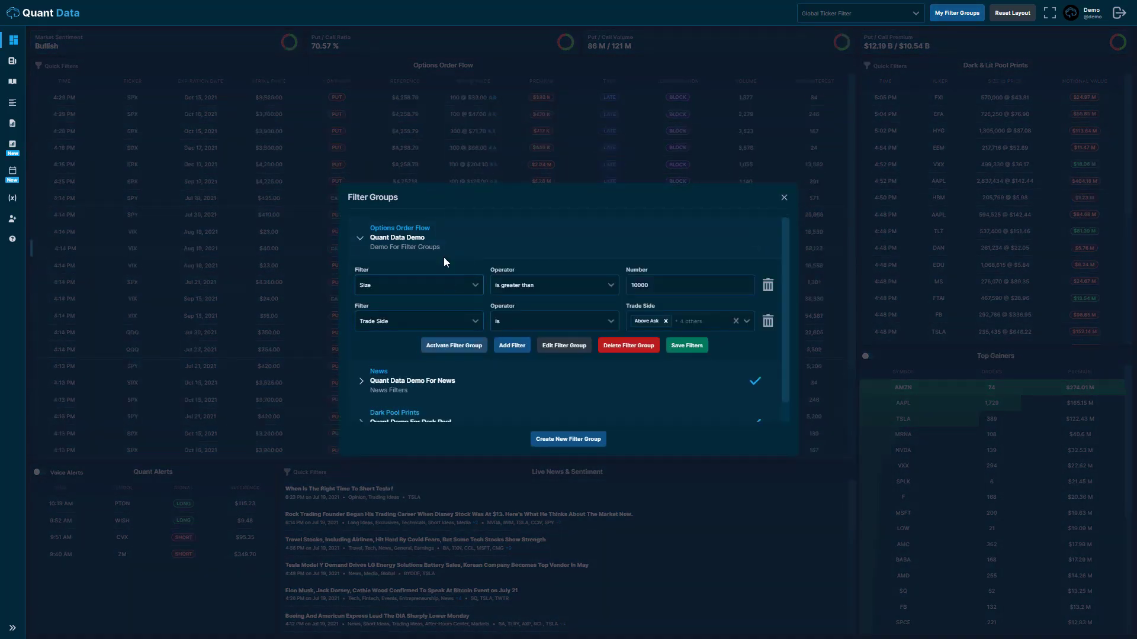
left_click(444, 255)
left_click(442, 326)
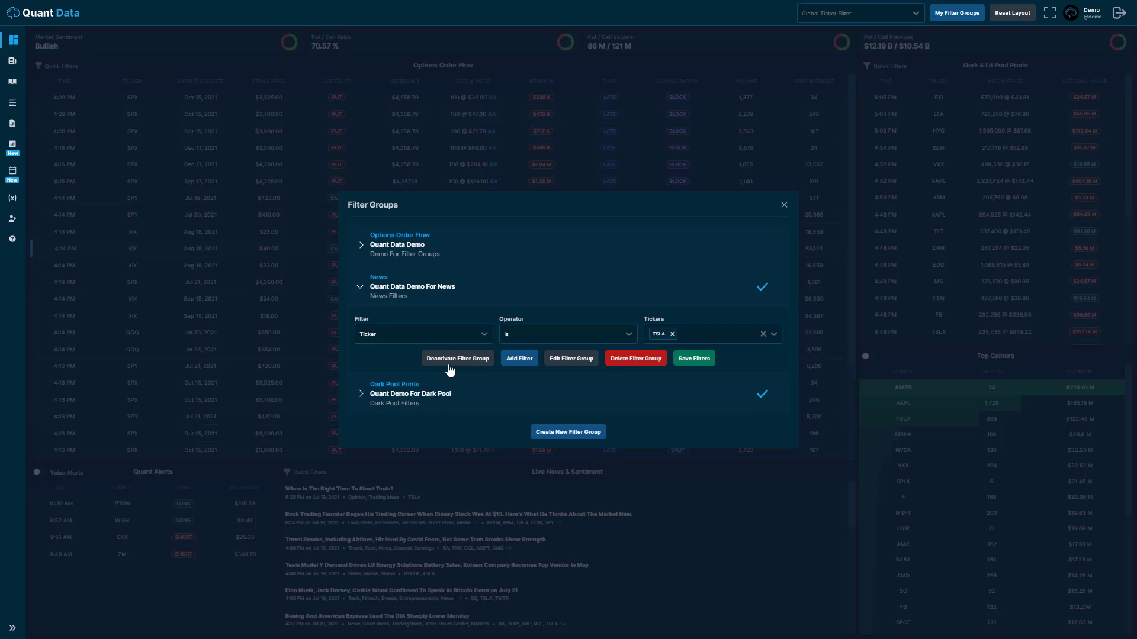
left_click(455, 290)
left_click(450, 361)
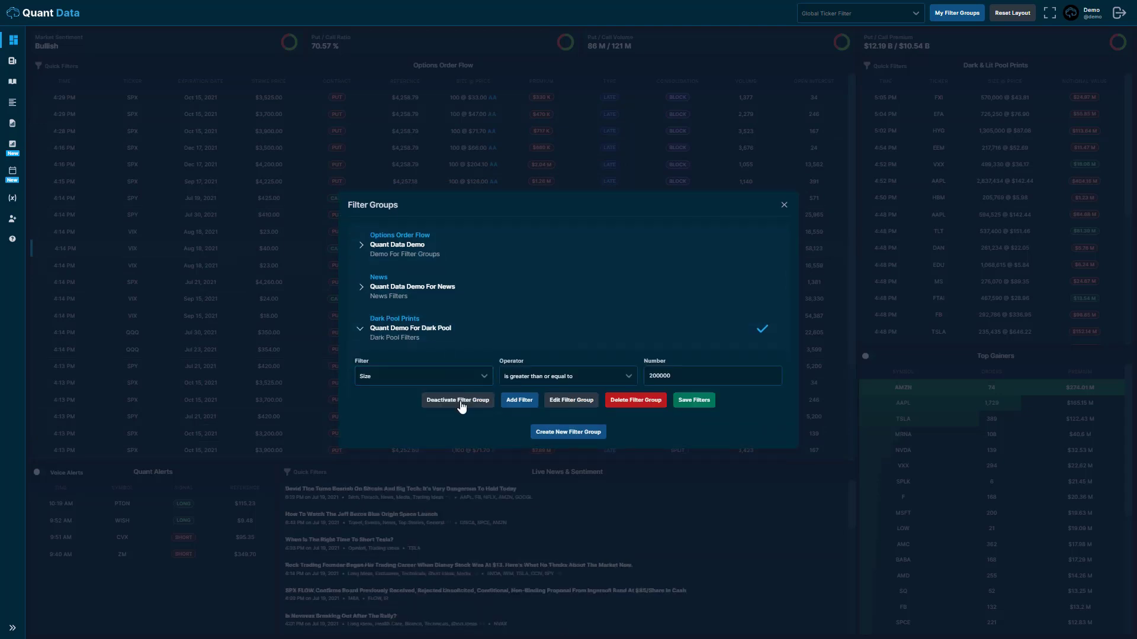
left_click(467, 332)
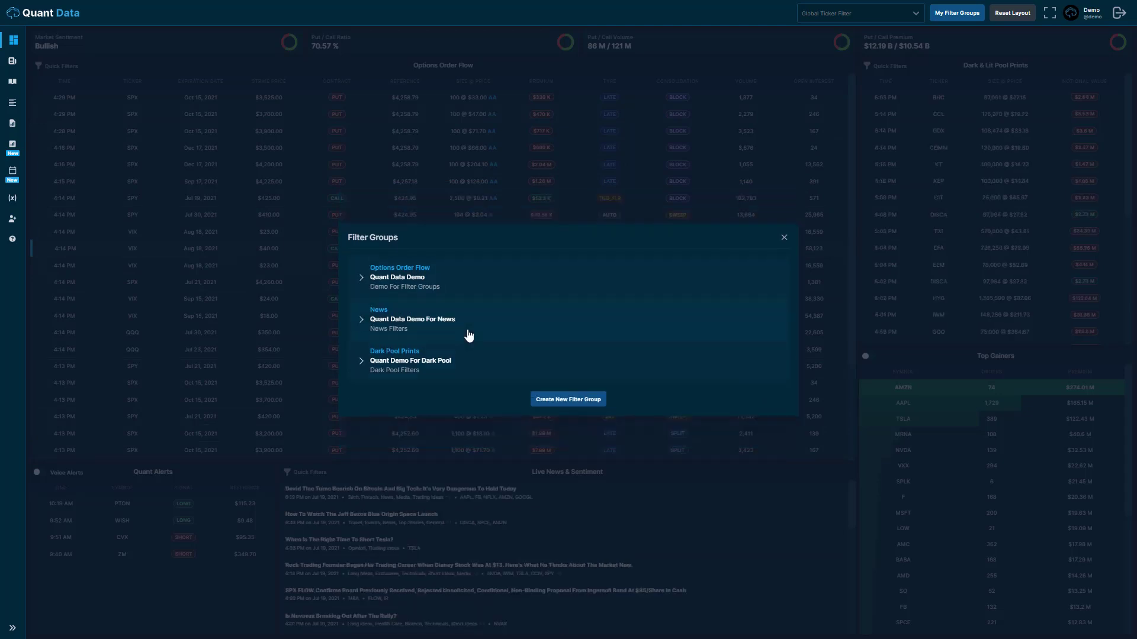
Step: Create an Options Order Flow filter group named "UOA" with the description "UOA + Trade Side", applied on creation
left_click(570, 401)
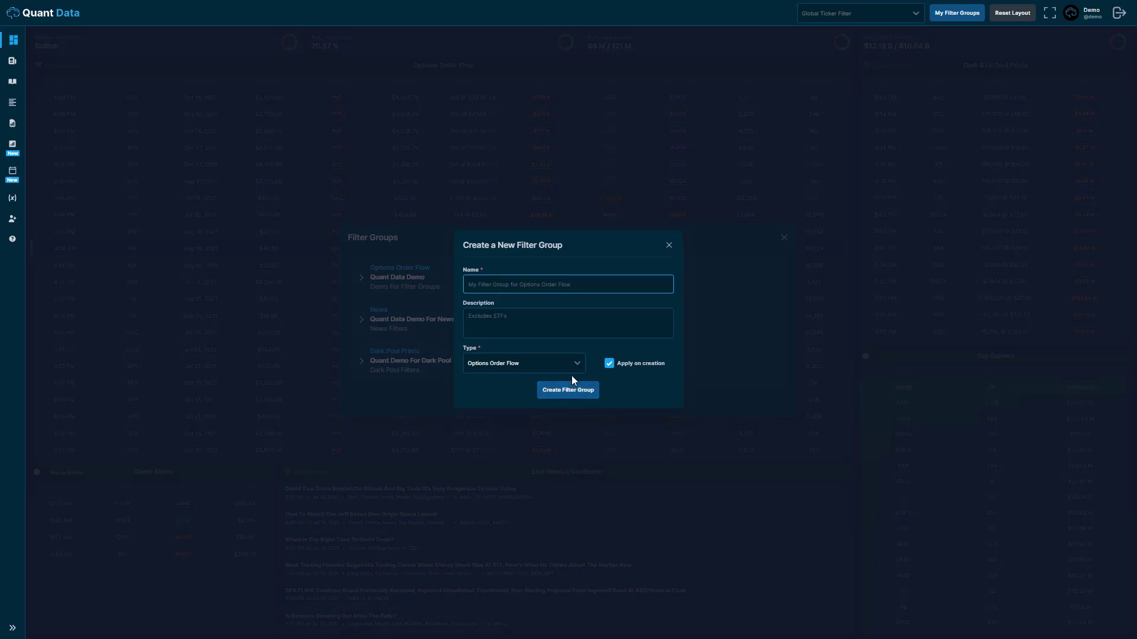
type("UOA")
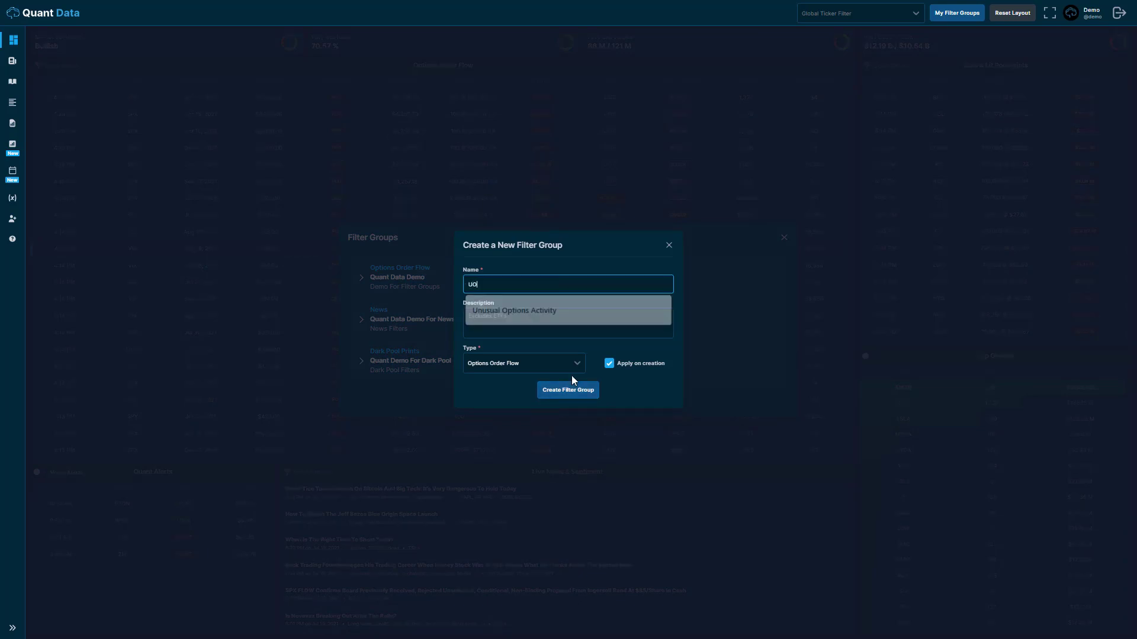
left_click(504, 317)
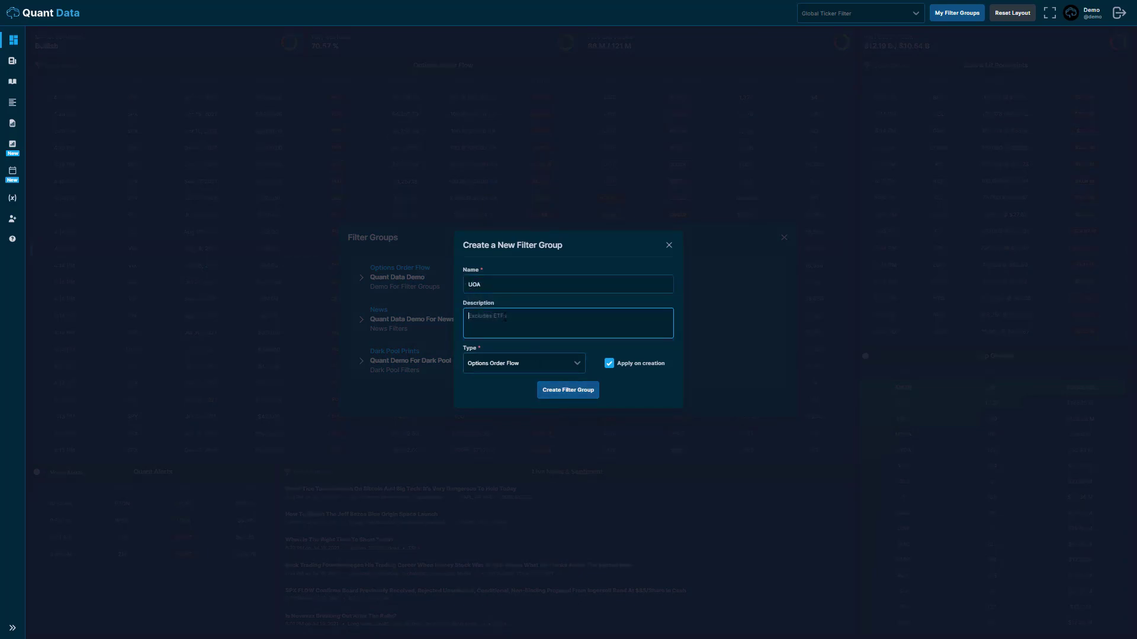
type("UOA + Trade Side")
left_click(570, 392)
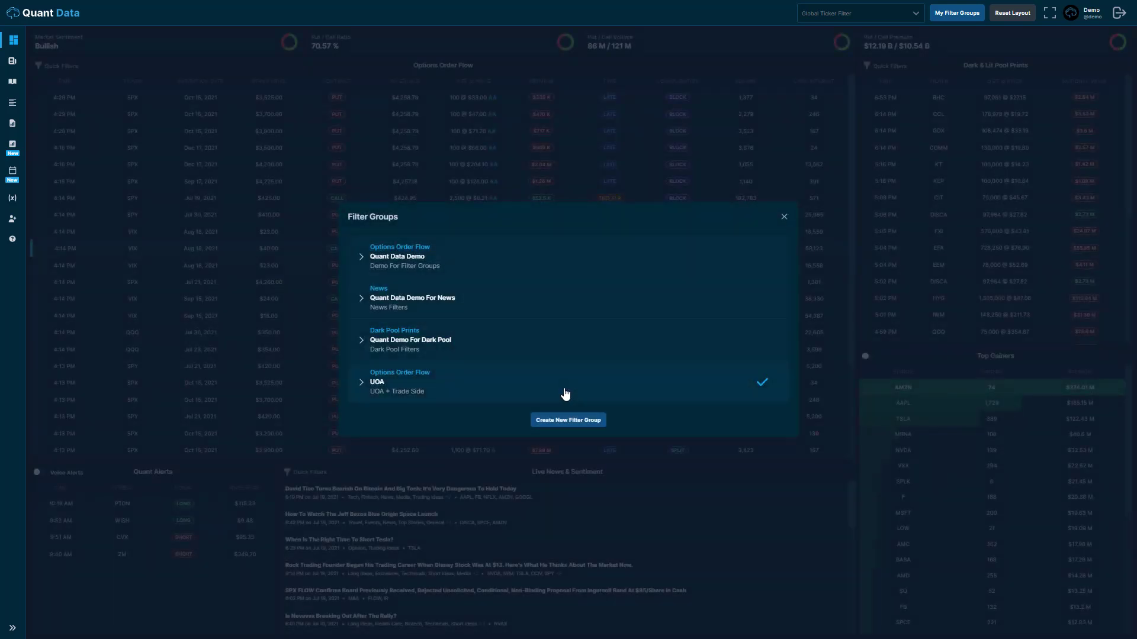
Step: Add a filter to the UOA group where Unusual is True
left_click(485, 395)
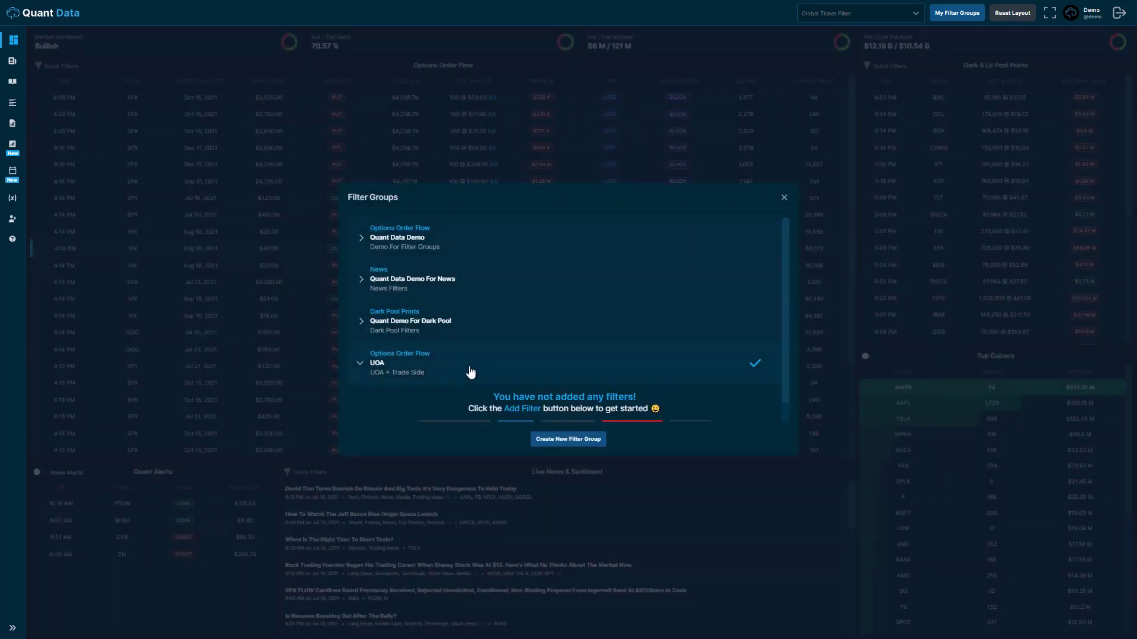
left_click(515, 408)
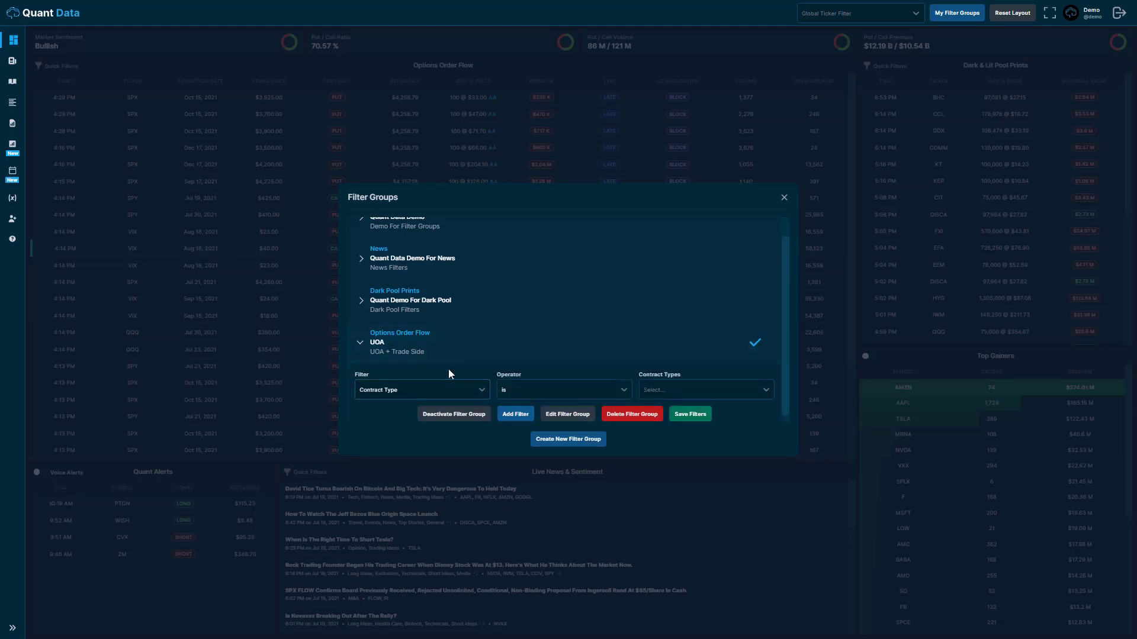
left_click(468, 382)
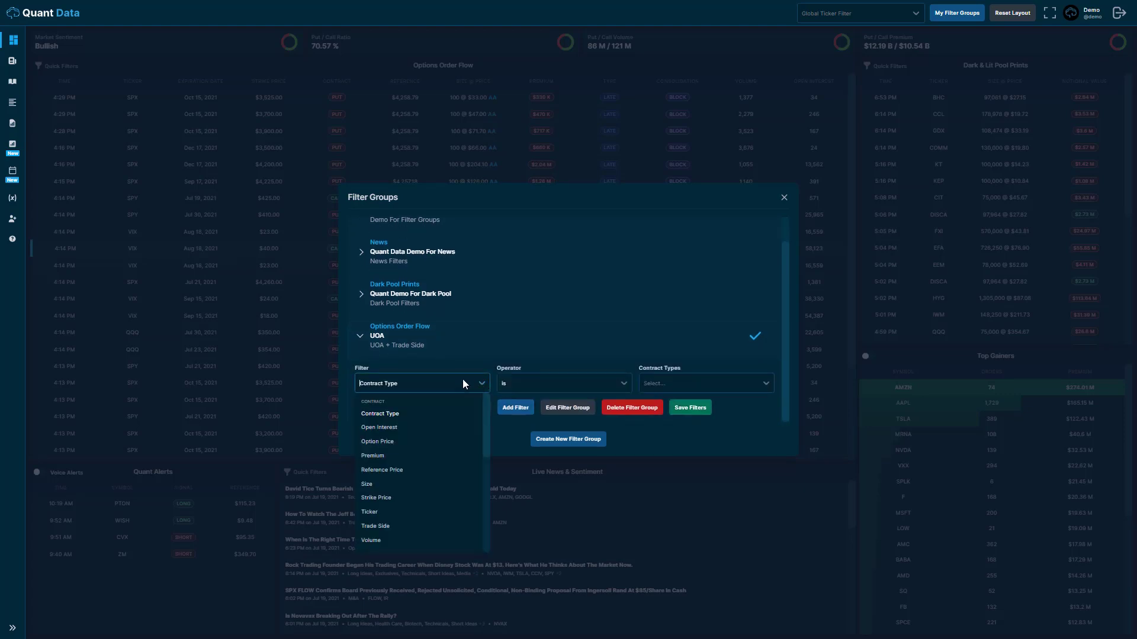
scroll(425, 421, "down", 3)
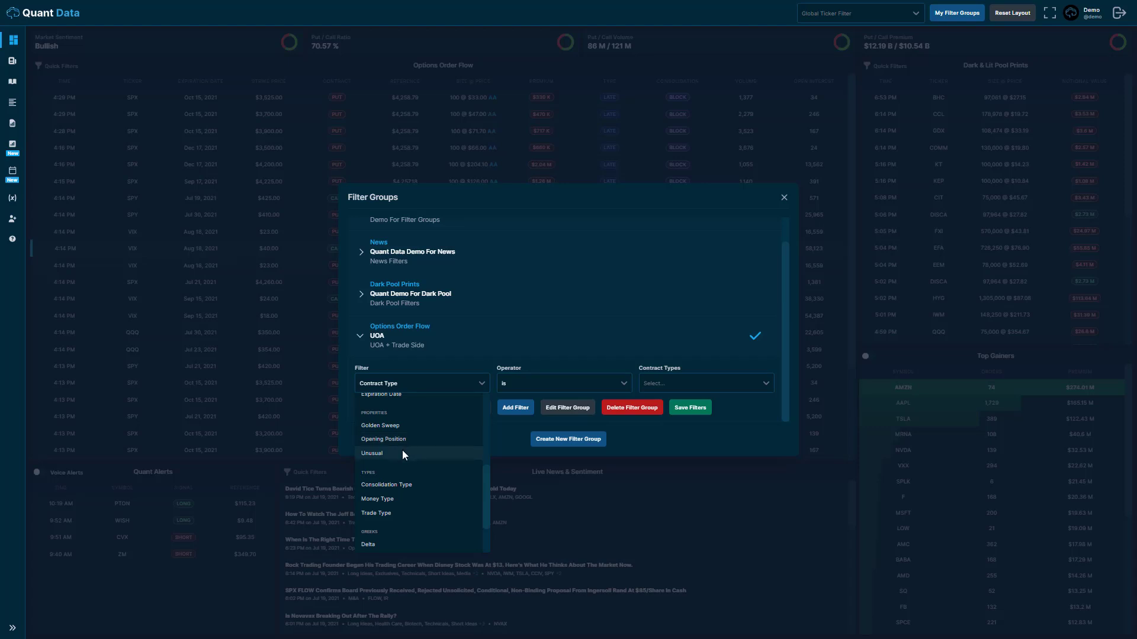
left_click(403, 452)
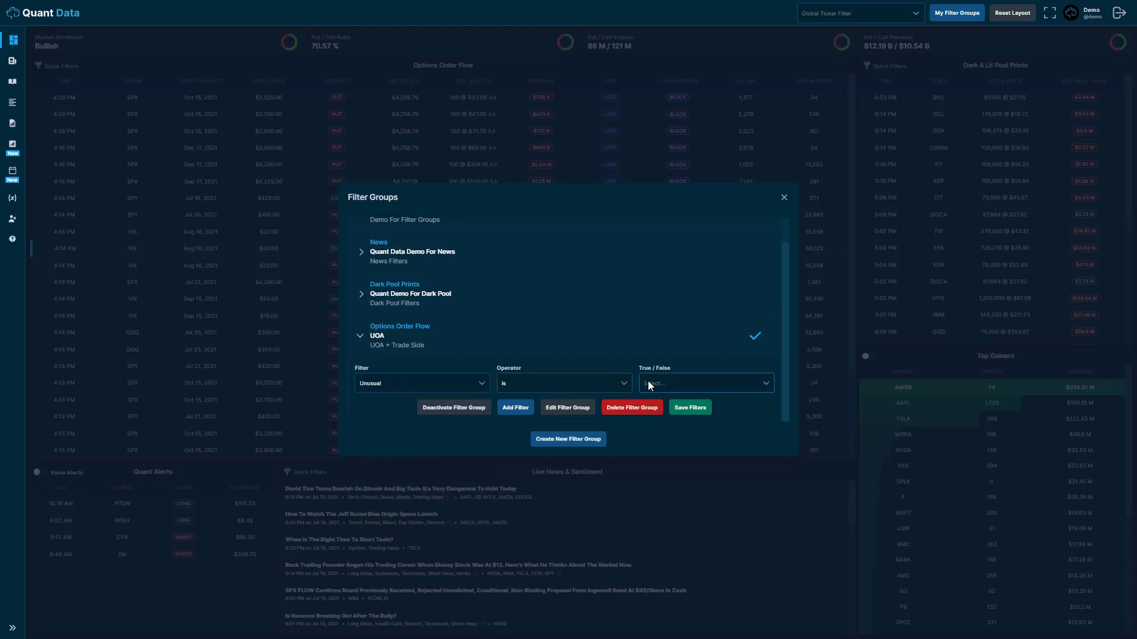
left_click(687, 385)
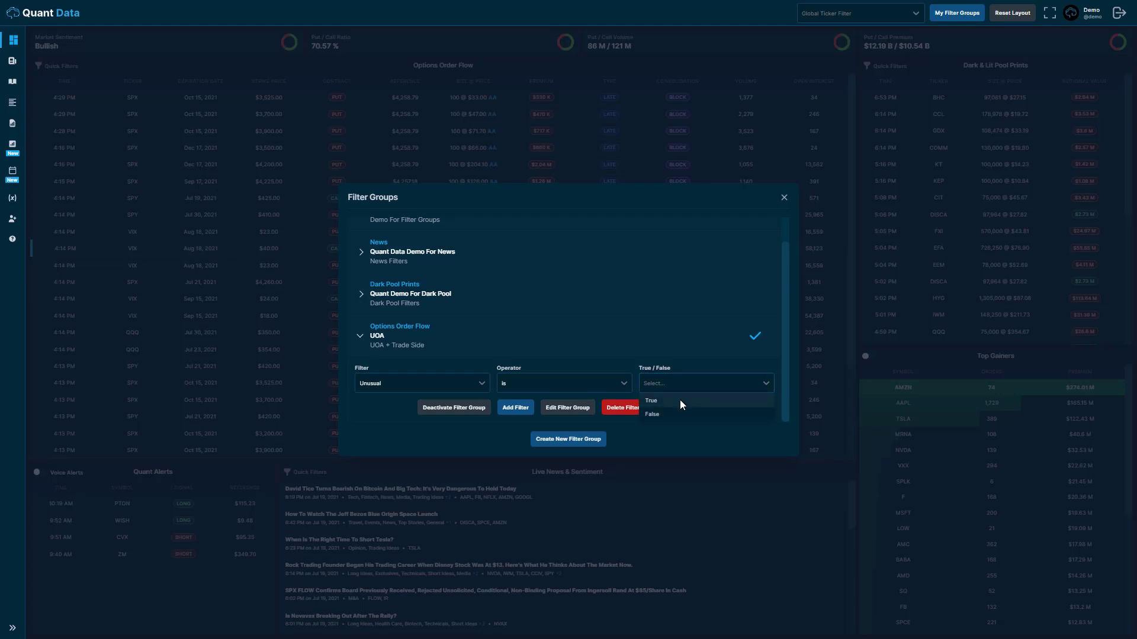
left_click(680, 400)
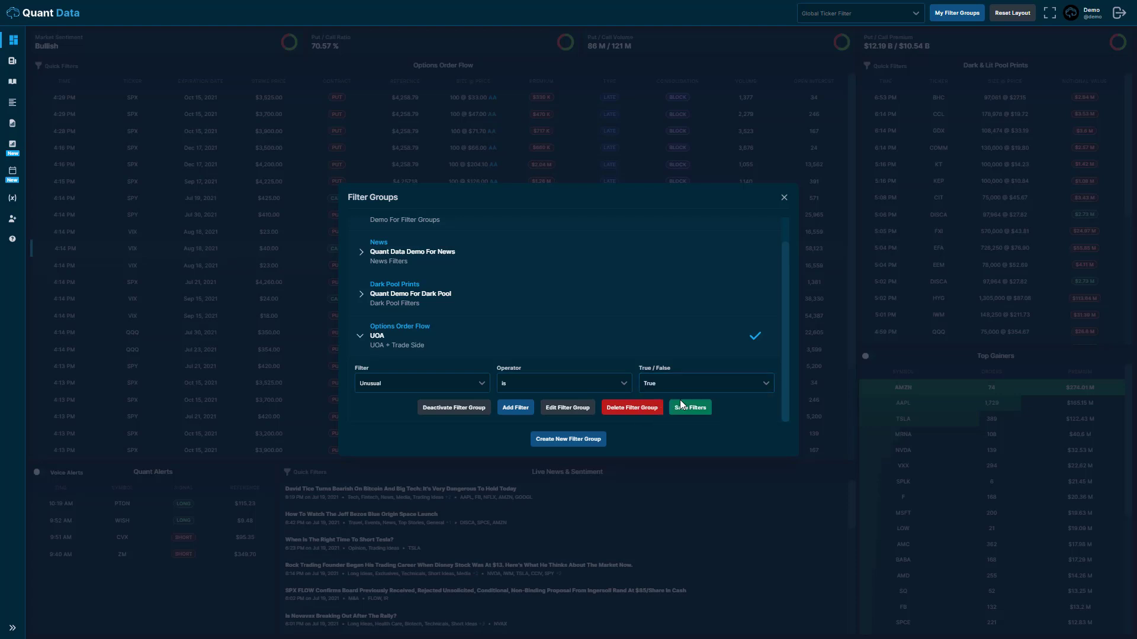
Step: Add a second filter to the UOA group based on Trade Side
left_click(529, 409)
scroll(439, 370, "down", 1)
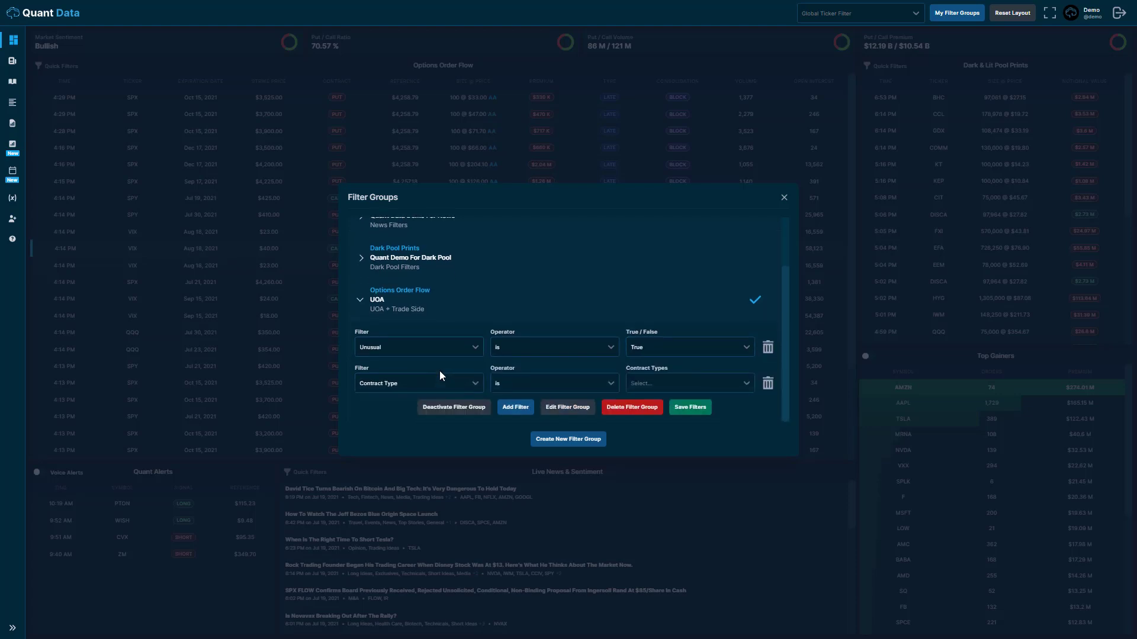
left_click(475, 383)
type("trade")
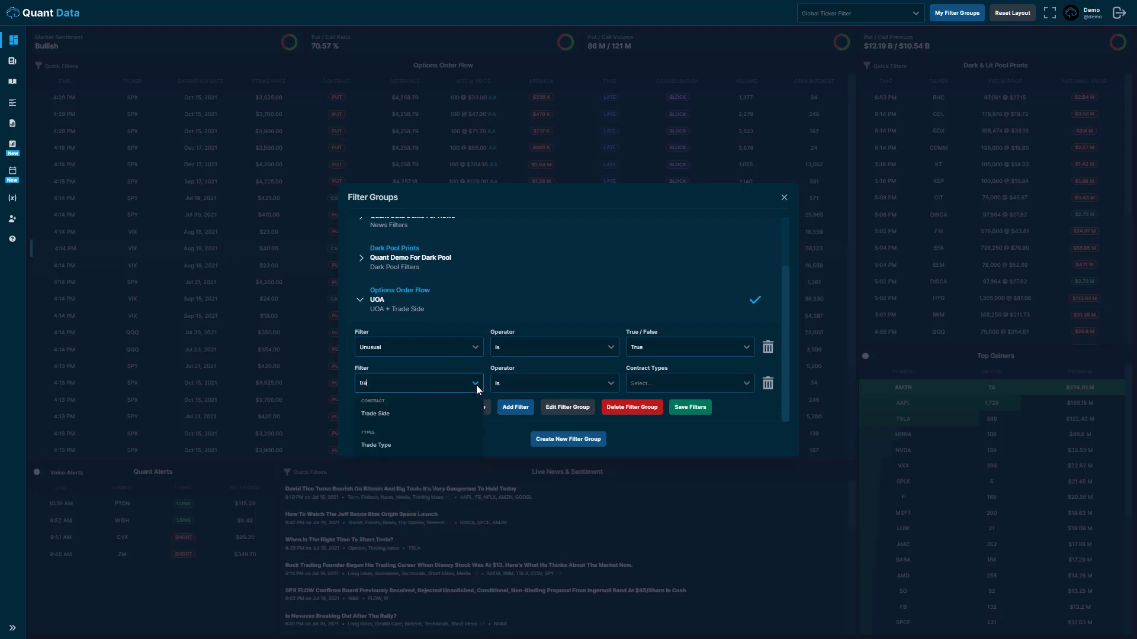
left_click(421, 411)
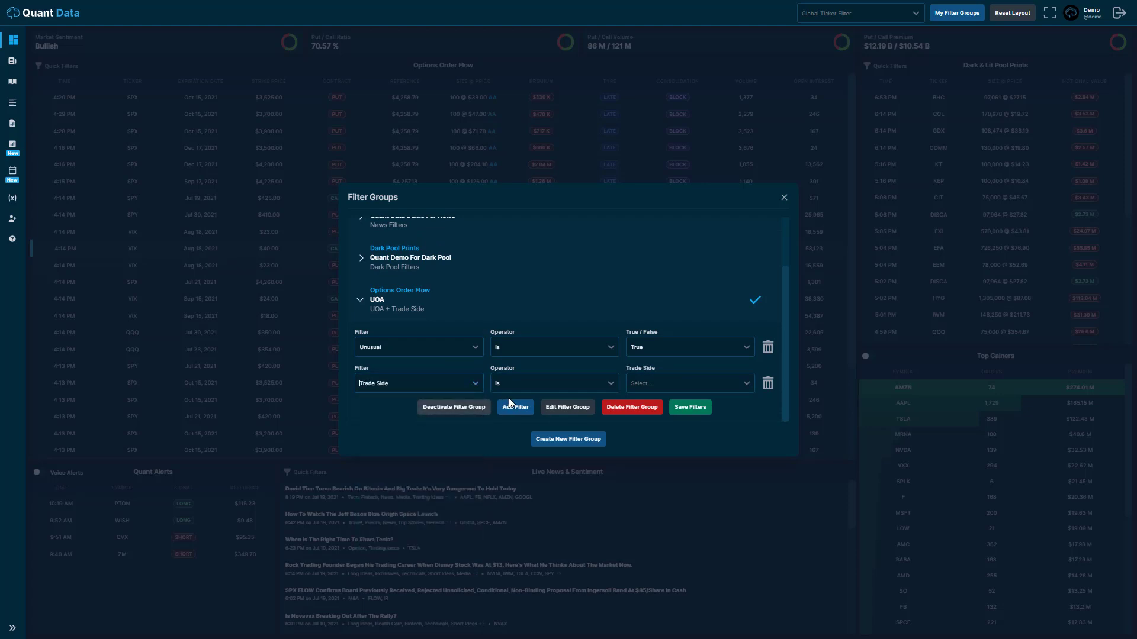
Step: Set the Trade Side filter to Above Ask, Ask, Mid-Market, Bid and Below Bid, and save the UOA group's filters
left_click(651, 387)
left_click(652, 400)
left_click(682, 386)
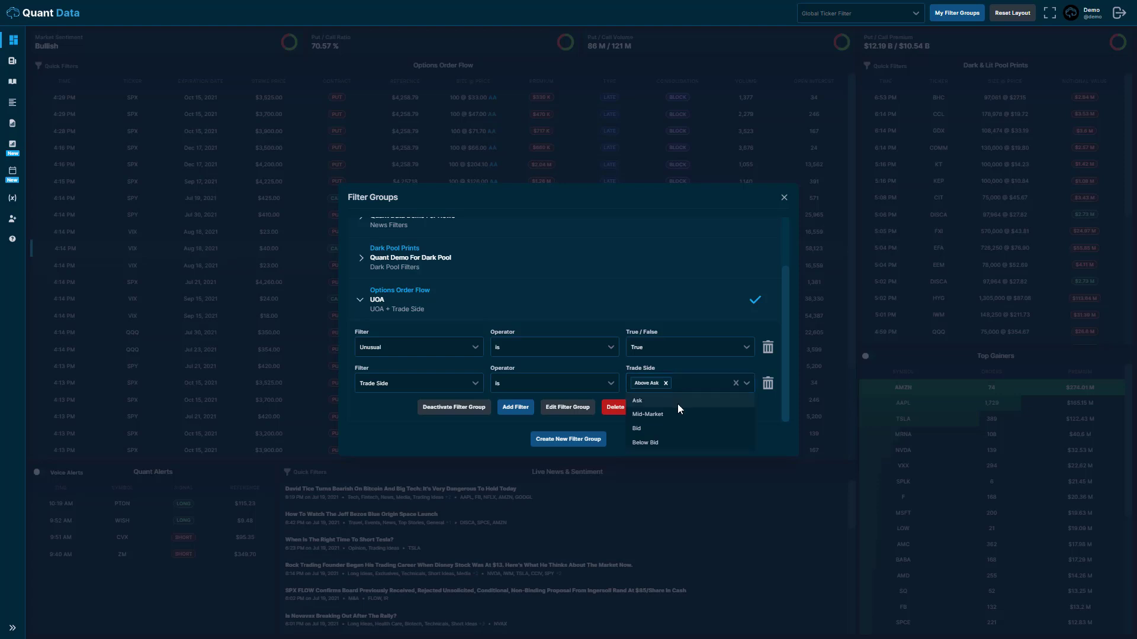
left_click(678, 402)
left_click(702, 385)
left_click(694, 403)
left_click(702, 386)
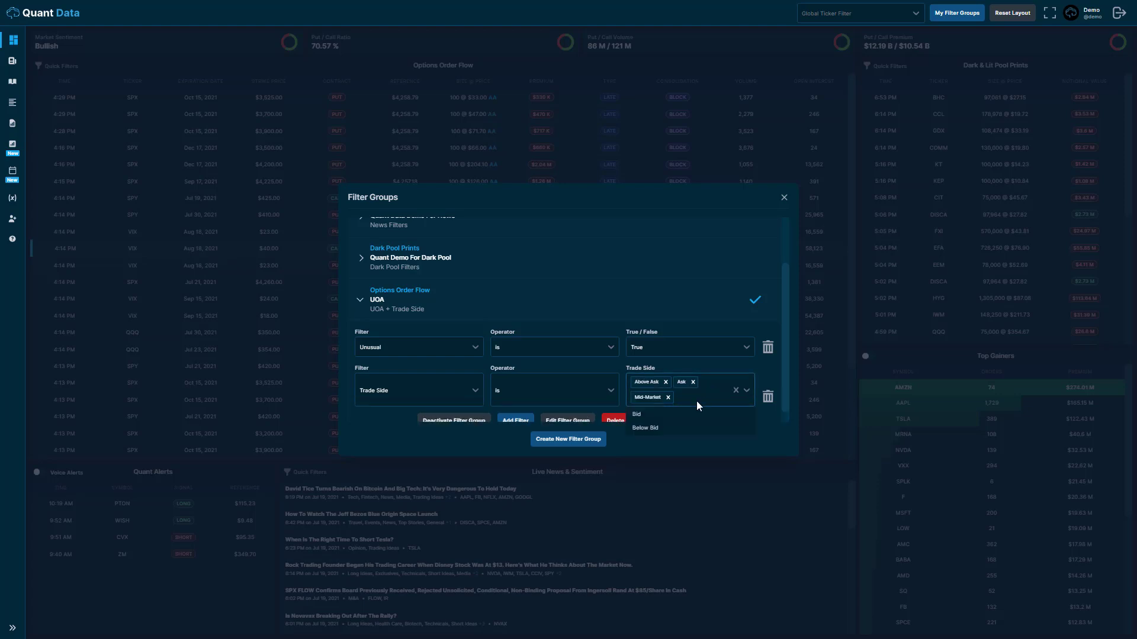
left_click(692, 410)
left_click(704, 385)
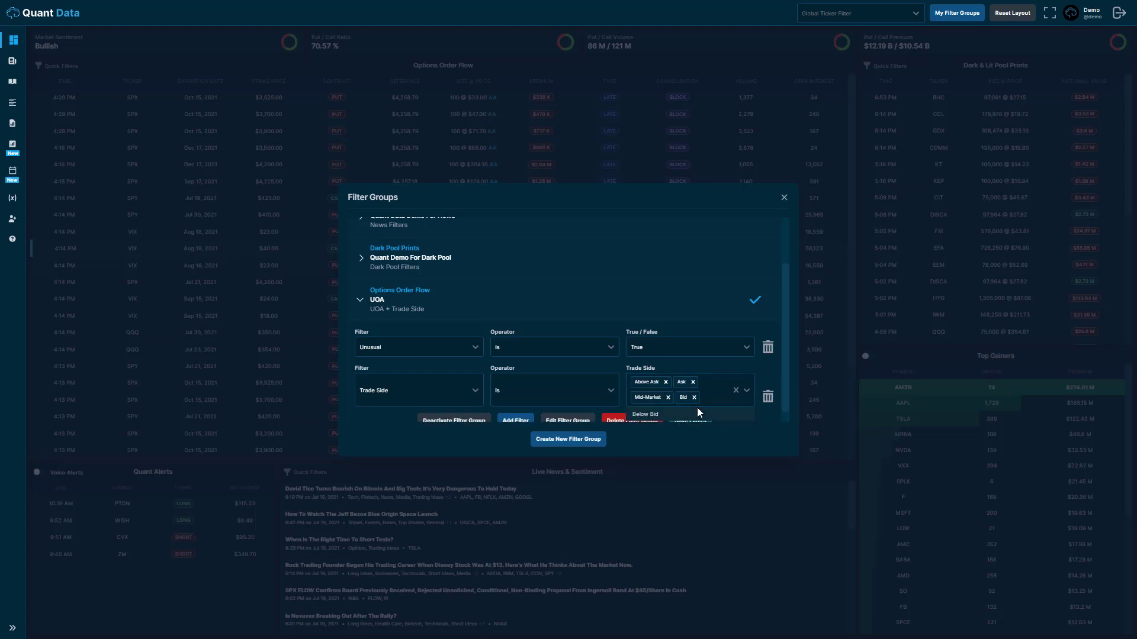
left_click(698, 407)
mouse_move(694, 408)
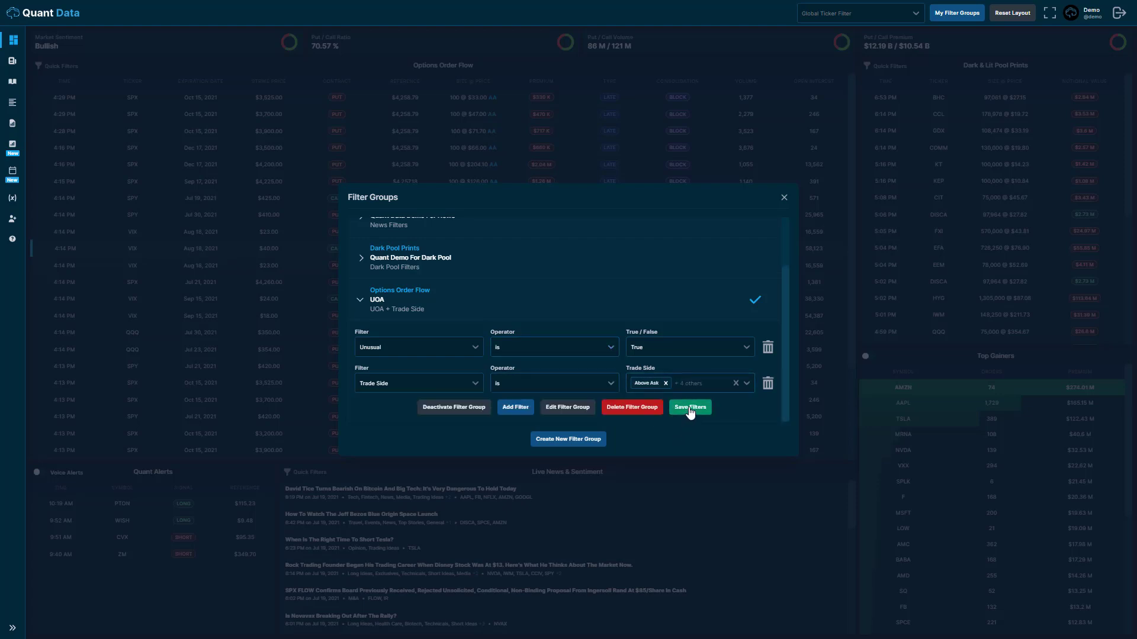
left_click(689, 408)
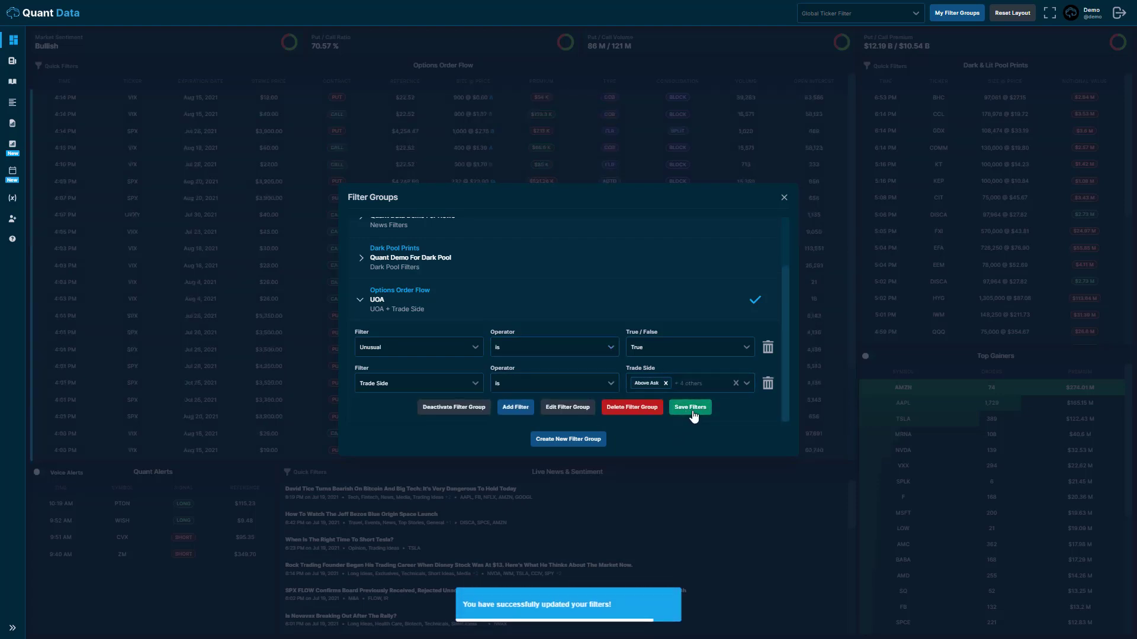
Step: Close the filter groups and look through the unusual trades in the filtered Options Order Flow
left_click(784, 201)
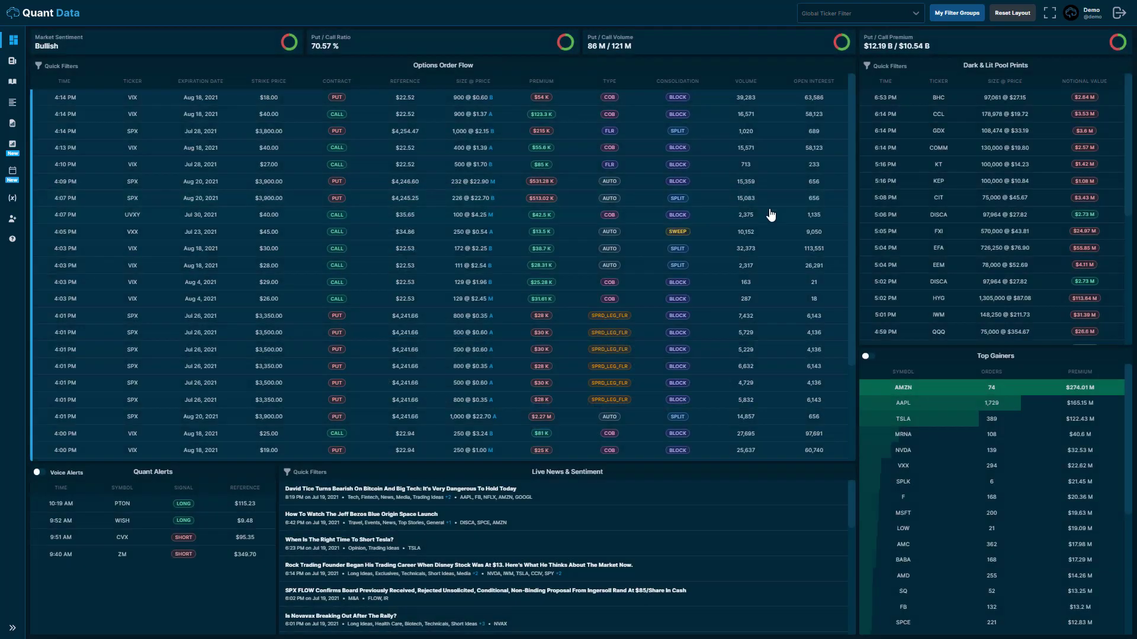
scroll(204, 133, "down", 10)
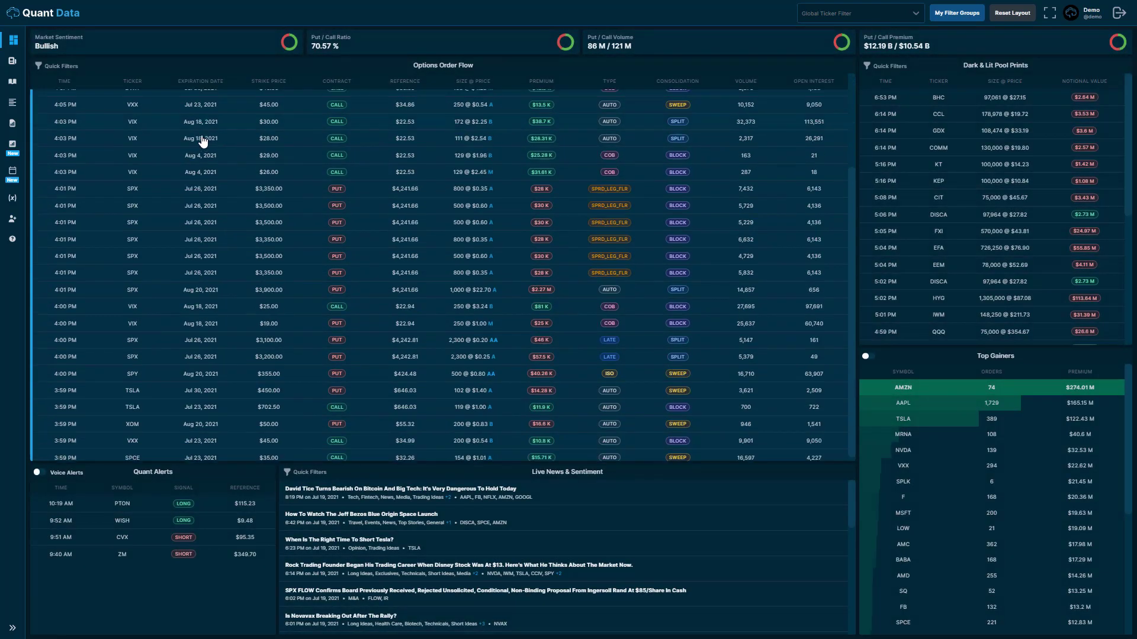
scroll(203, 141, "down", 10)
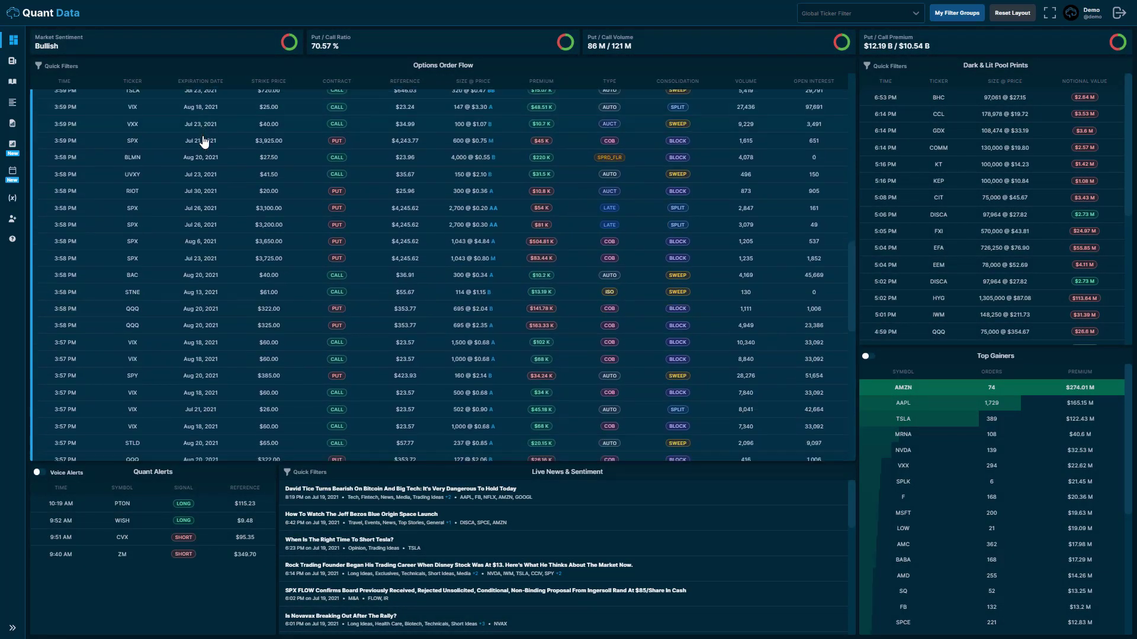
scroll(203, 142, "up", 1)
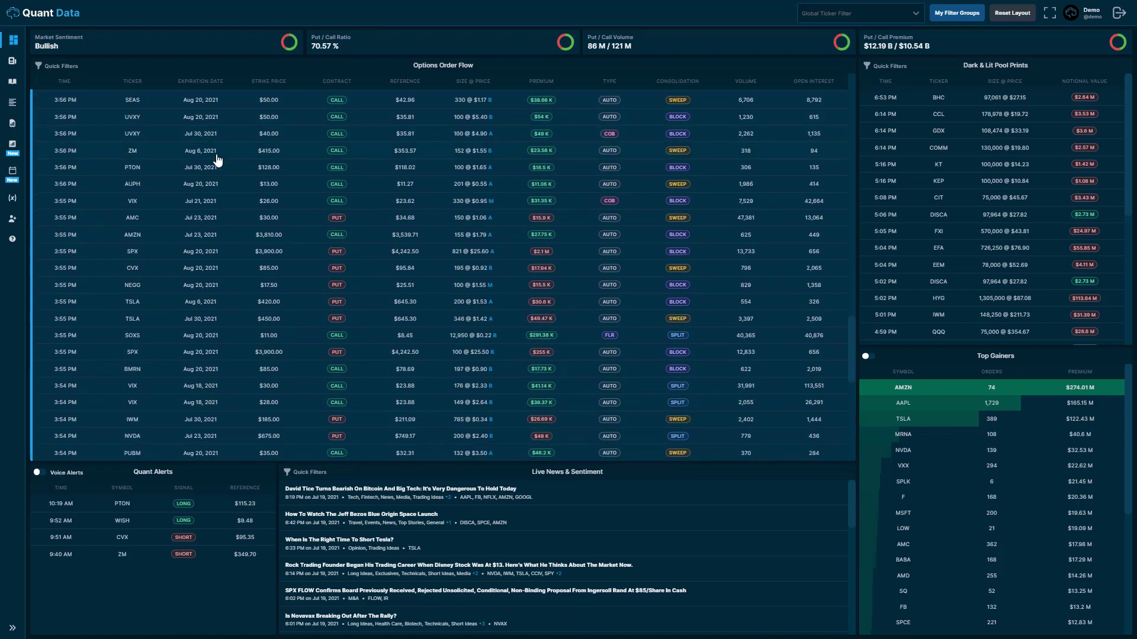
scroll(246, 219, "up", 20)
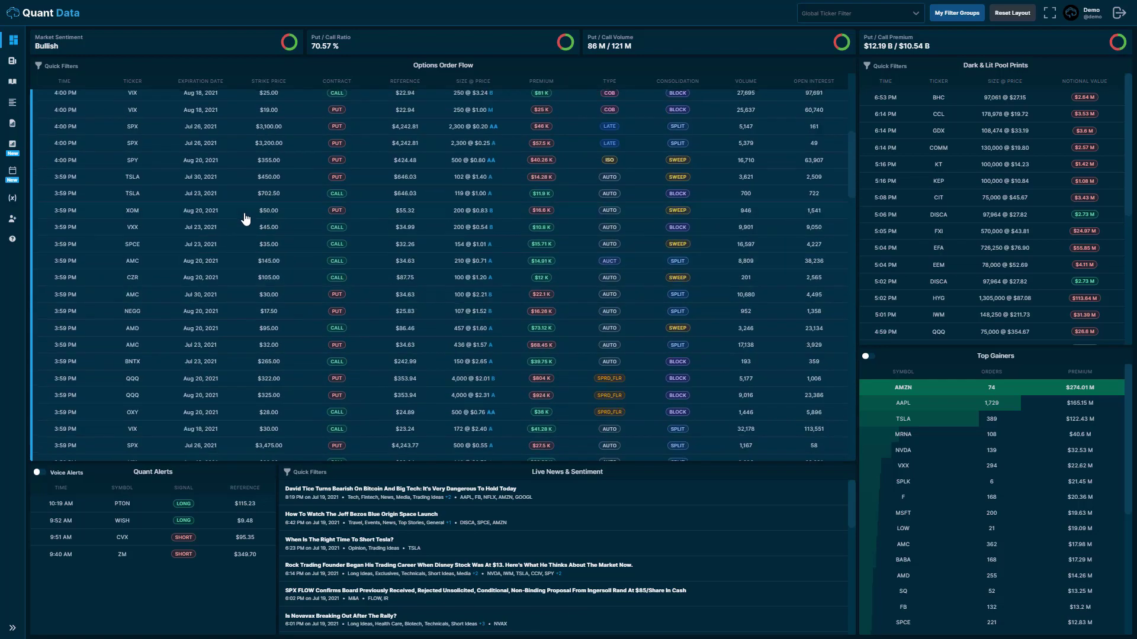